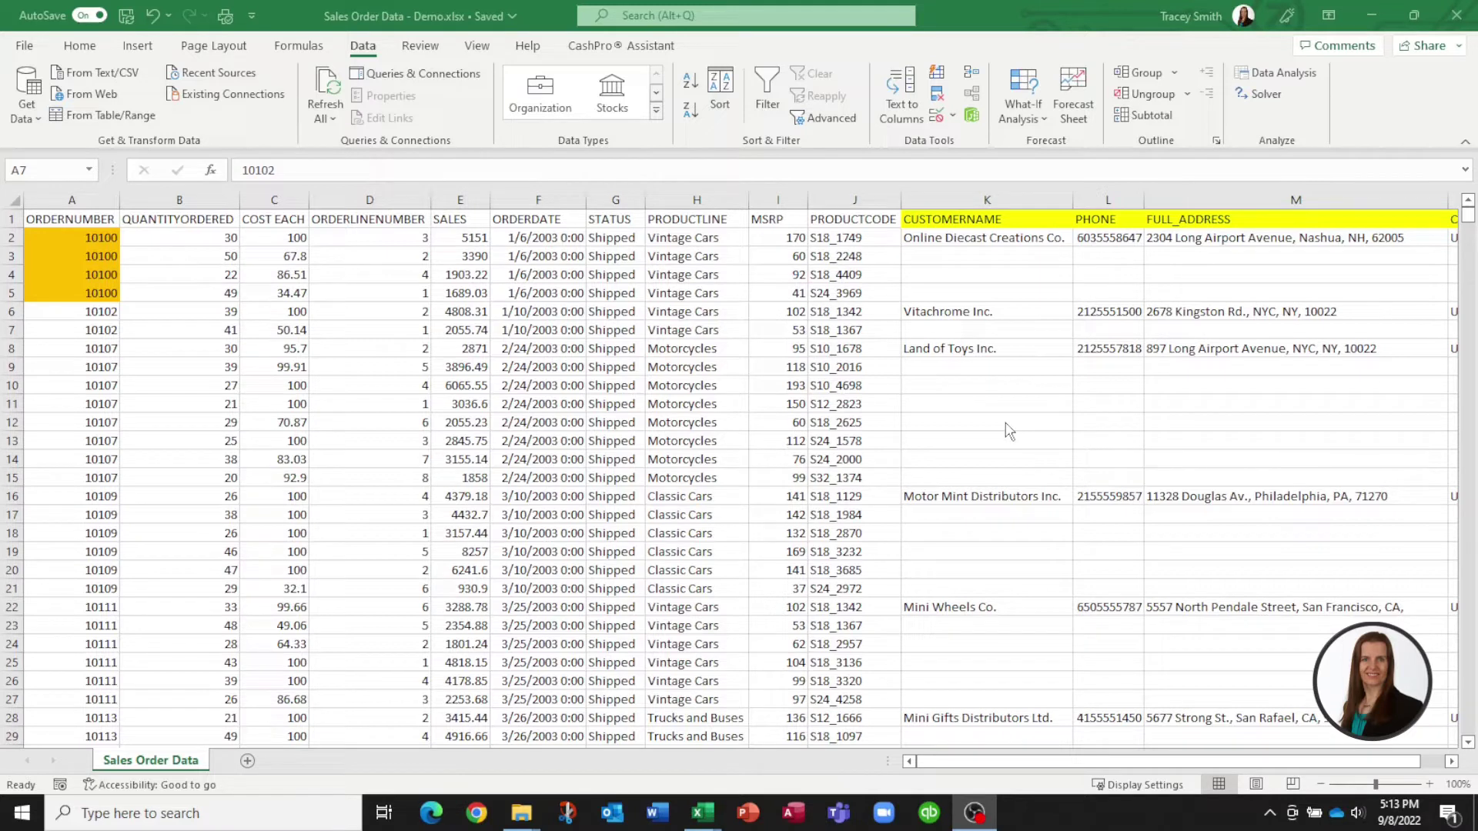
Step: Close the source workbook and start importing Sales Order Data - Demo.xlsx as an Excel workbook source
{"action": "left_click", "coordinate": [1459, 17]}
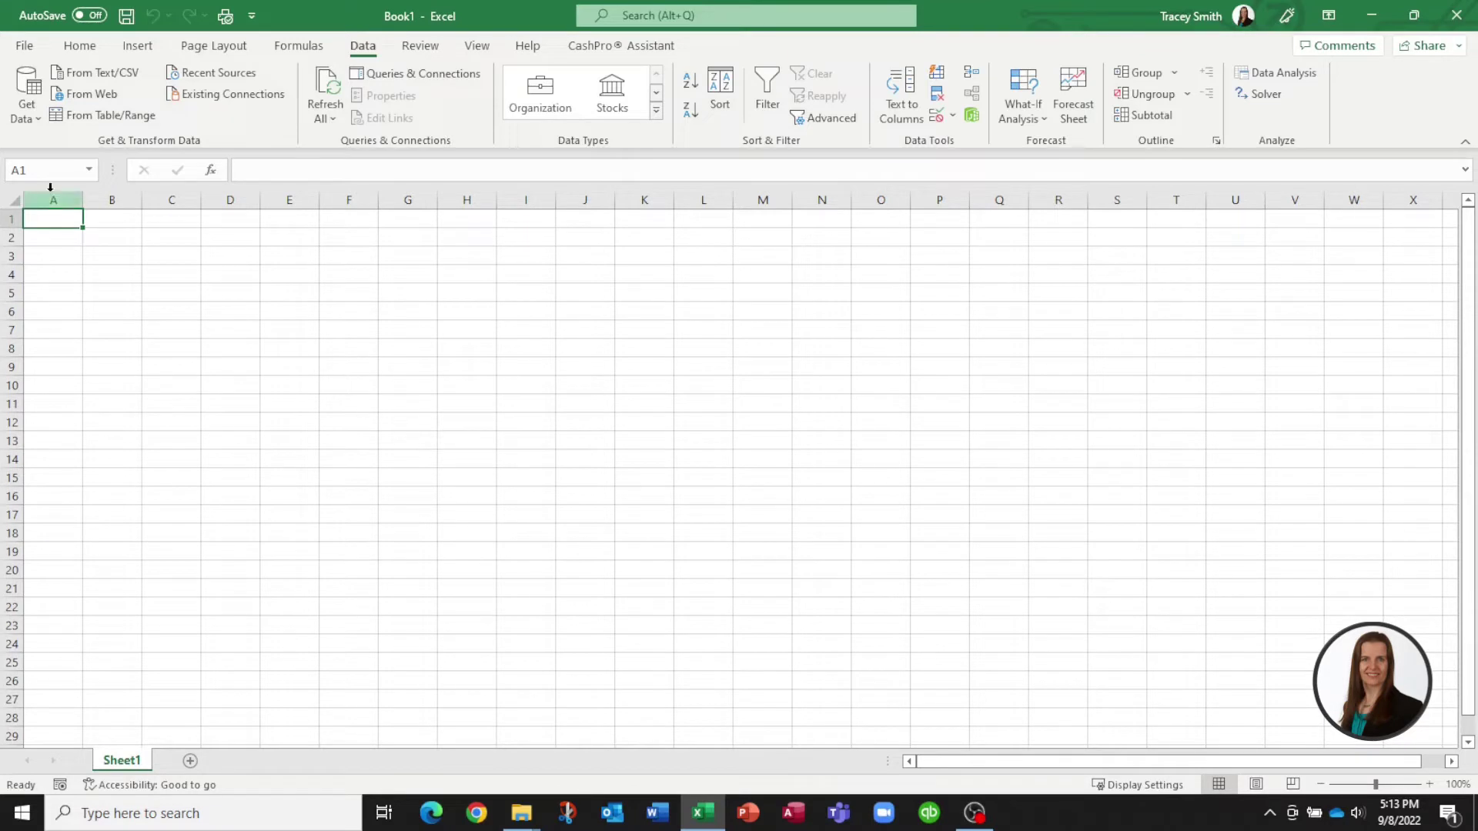
{"action": "left_click", "coordinate": [37, 118]}
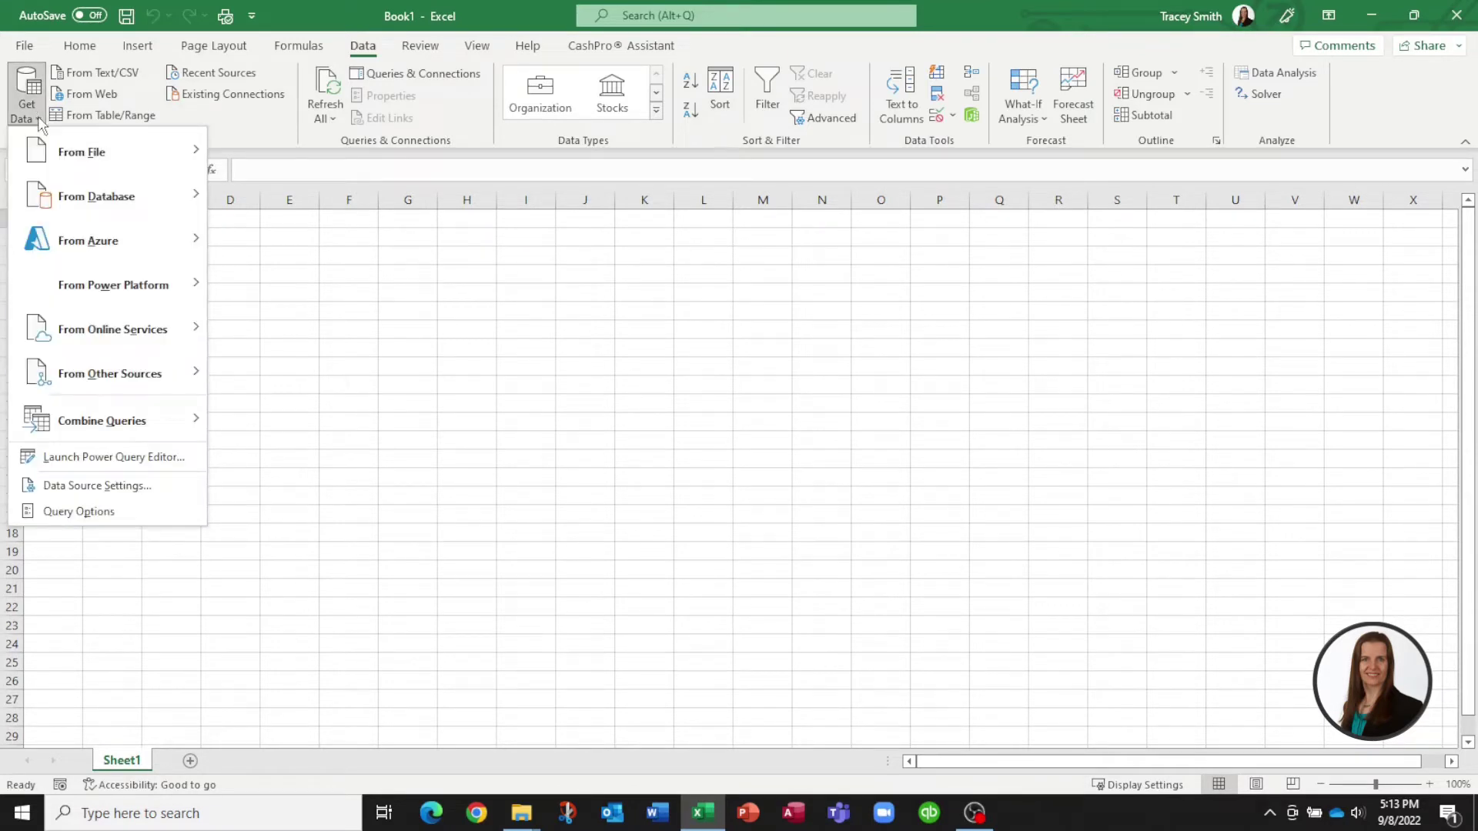
{"action": "mouse_move", "coordinate": [114, 158]}
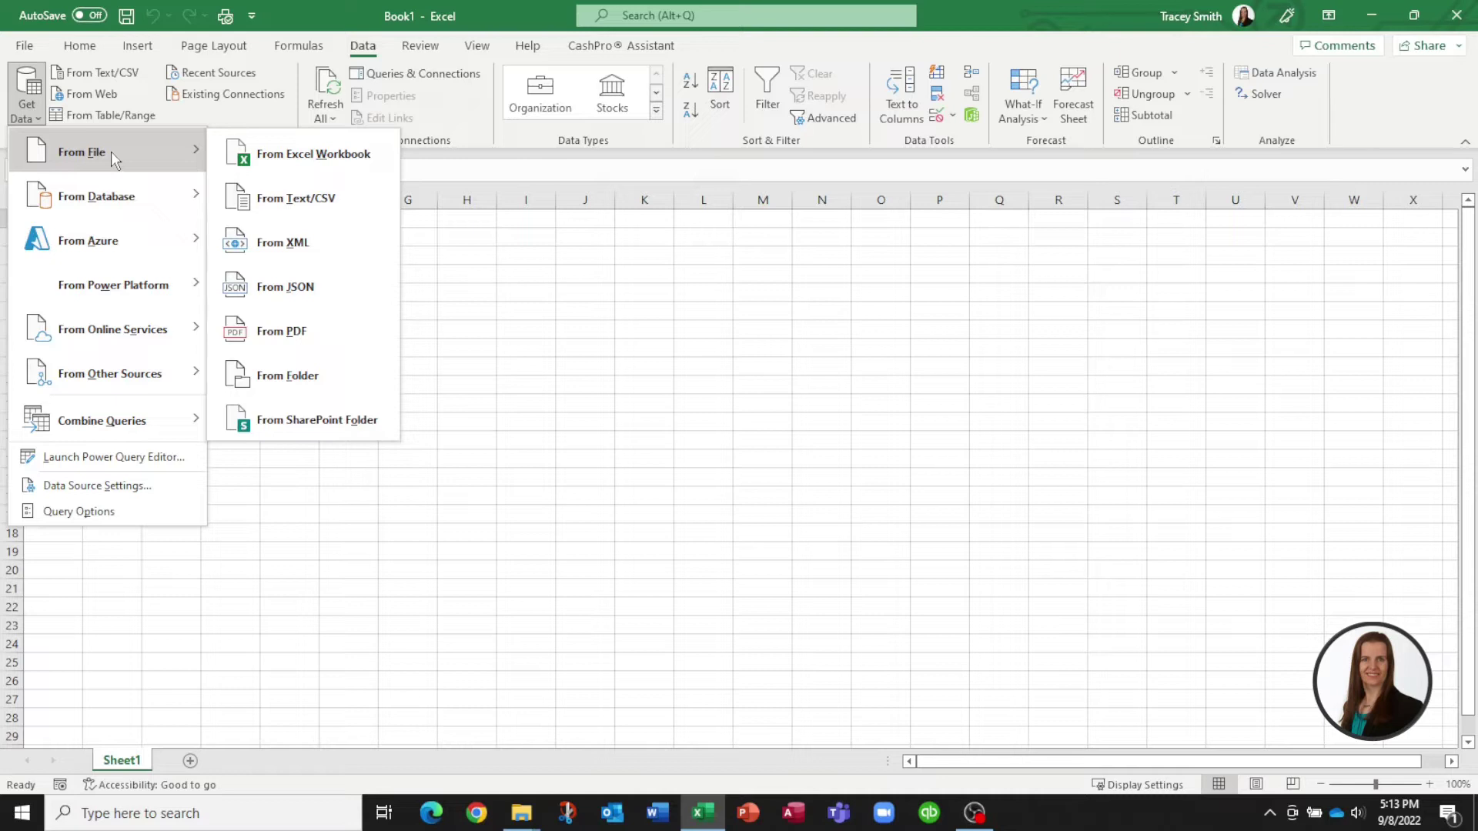
{"action": "left_click", "coordinate": [304, 154]}
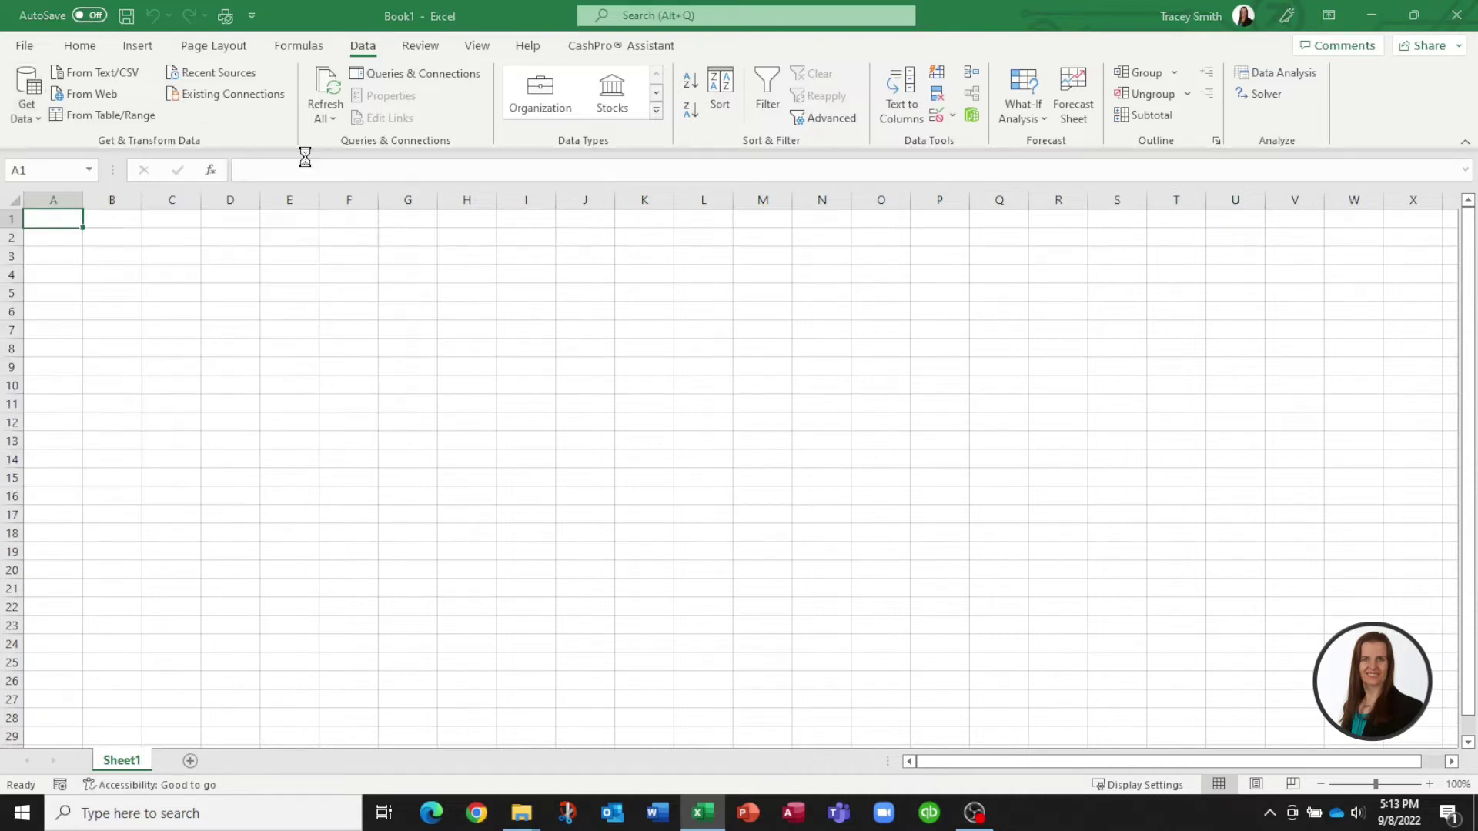
{"action": "left_click", "coordinate": [291, 157]}
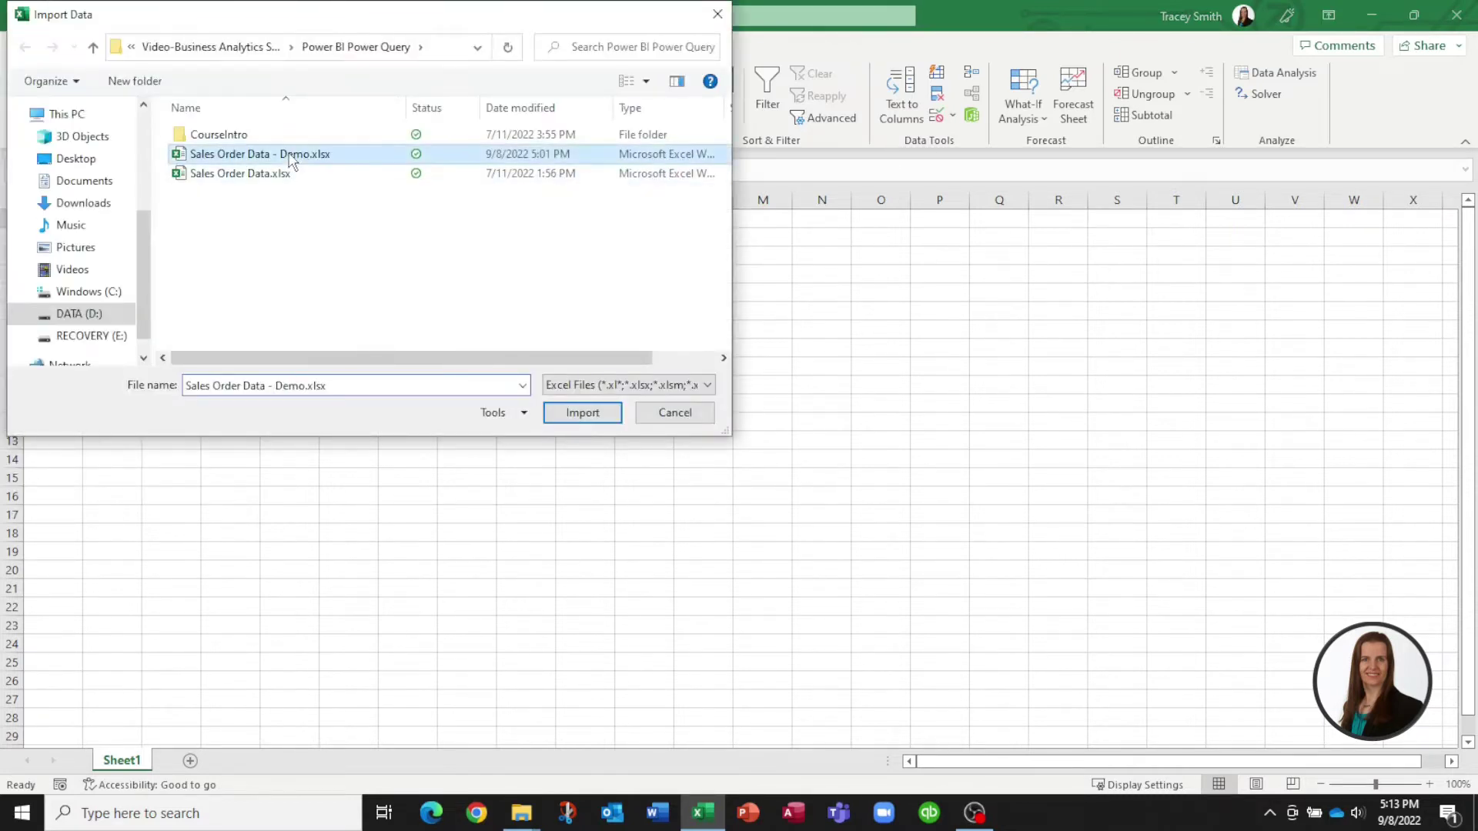
{"action": "left_click", "coordinate": [583, 414]}
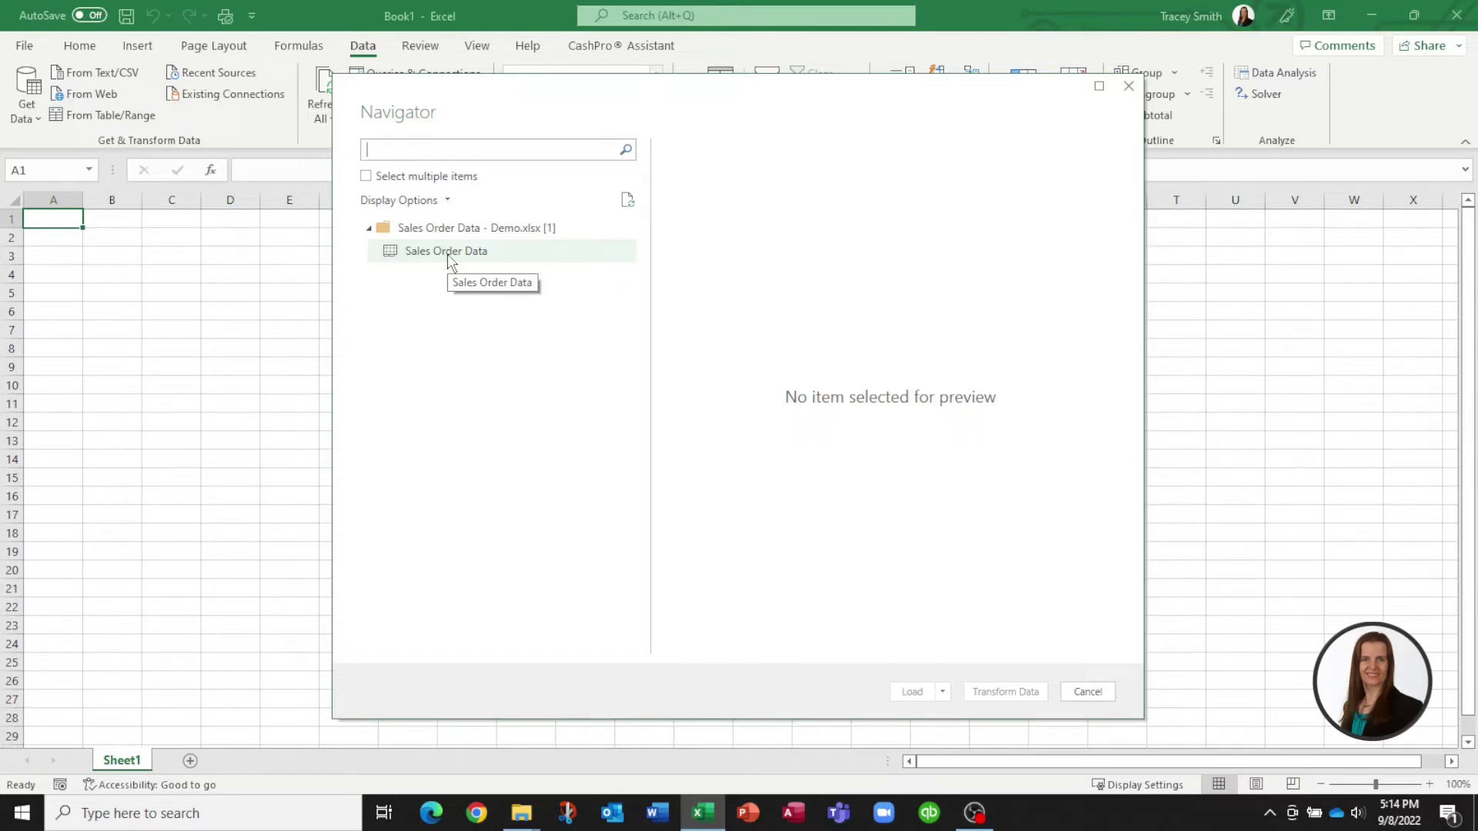
Step: Preview the Sales Order Data sheet and scroll right to inspect the PHONE, FULL_ADDRESS and COUNTRY nulls
{"action": "left_click", "coordinate": [450, 259]}
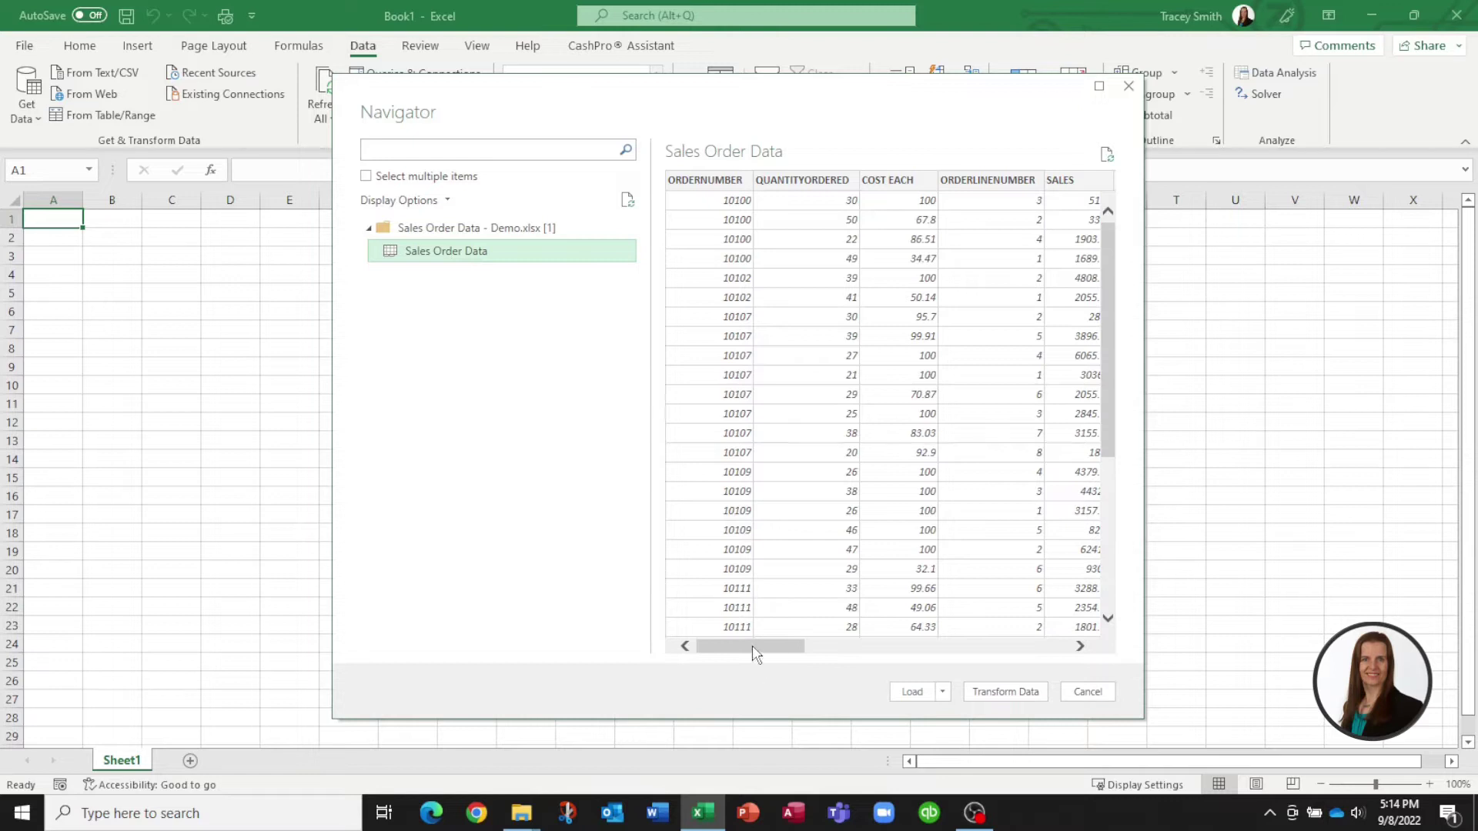
{"action": "left_click_drag", "start_coordinate": [751, 646], "coordinate": [951, 646]}
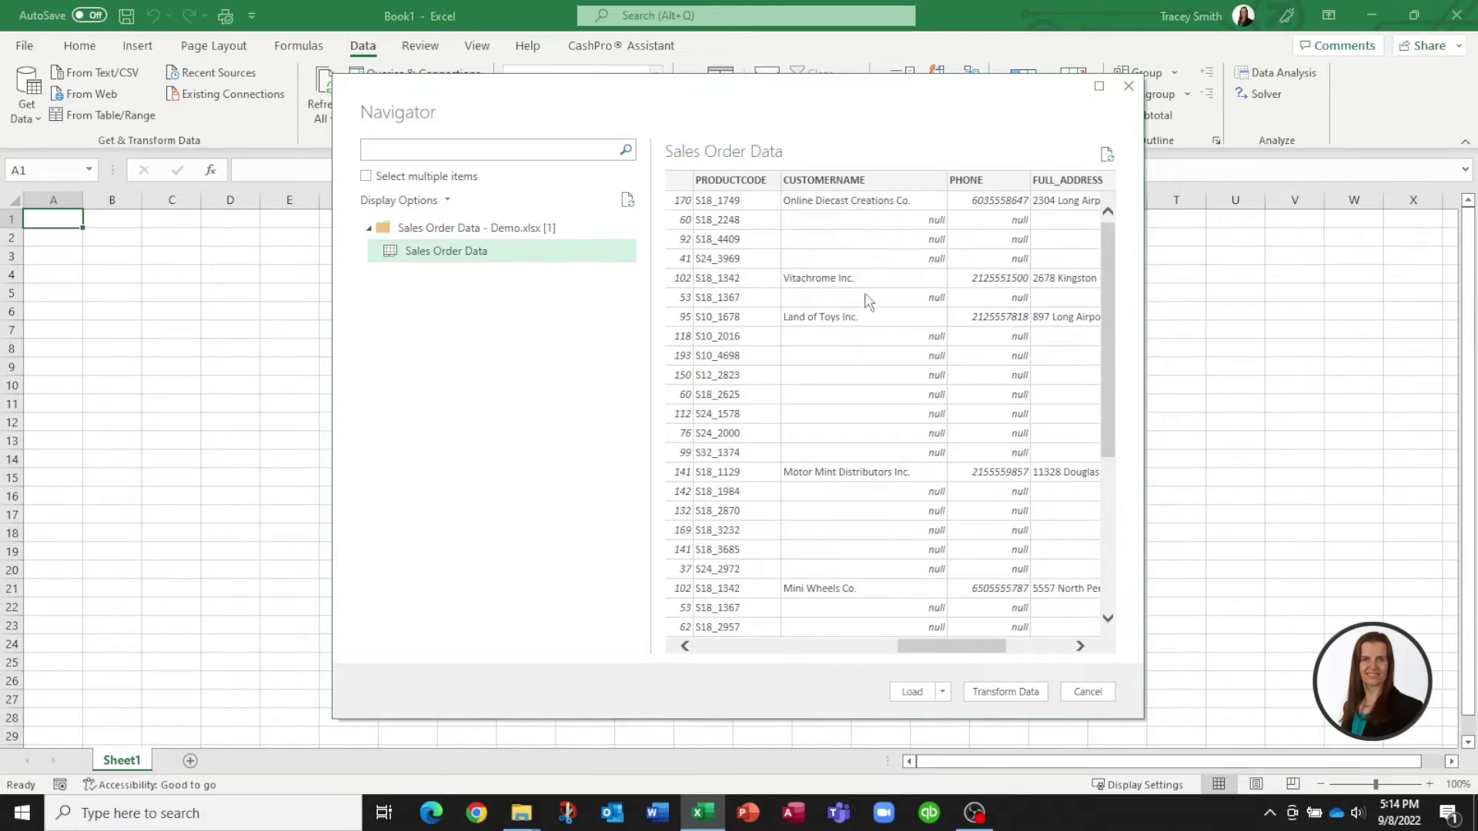
{"action": "left_click_drag", "start_coordinate": [954, 647], "coordinate": [1018, 647]}
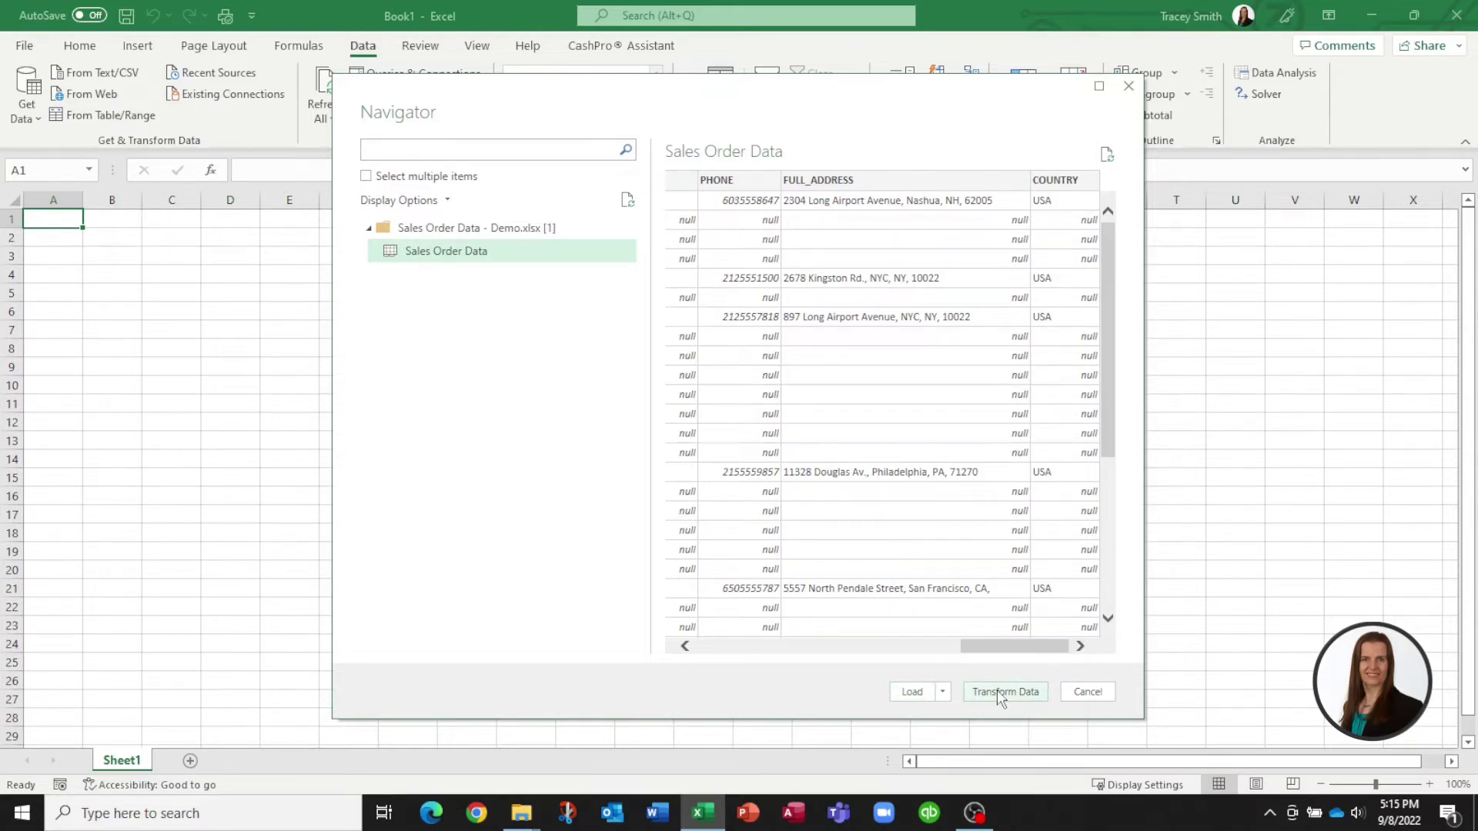
Step: Open the sheet in Power Query Editor and review Source, Navigation, Promoted Headers, then Changed Type
{"action": "left_click", "coordinate": [997, 690]}
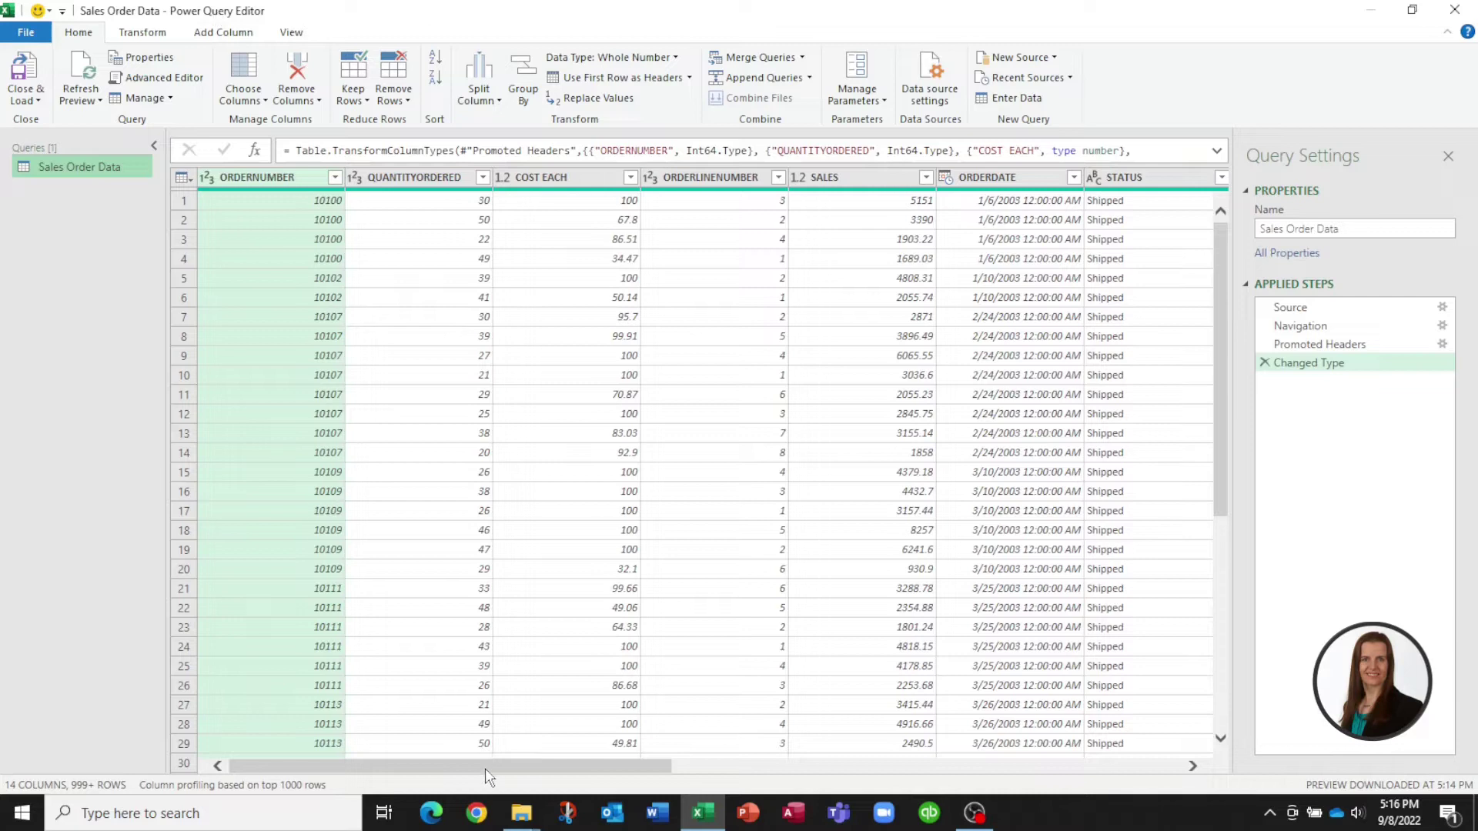
{"action": "left_click_drag", "start_coordinate": [485, 768], "coordinate": [458, 741]}
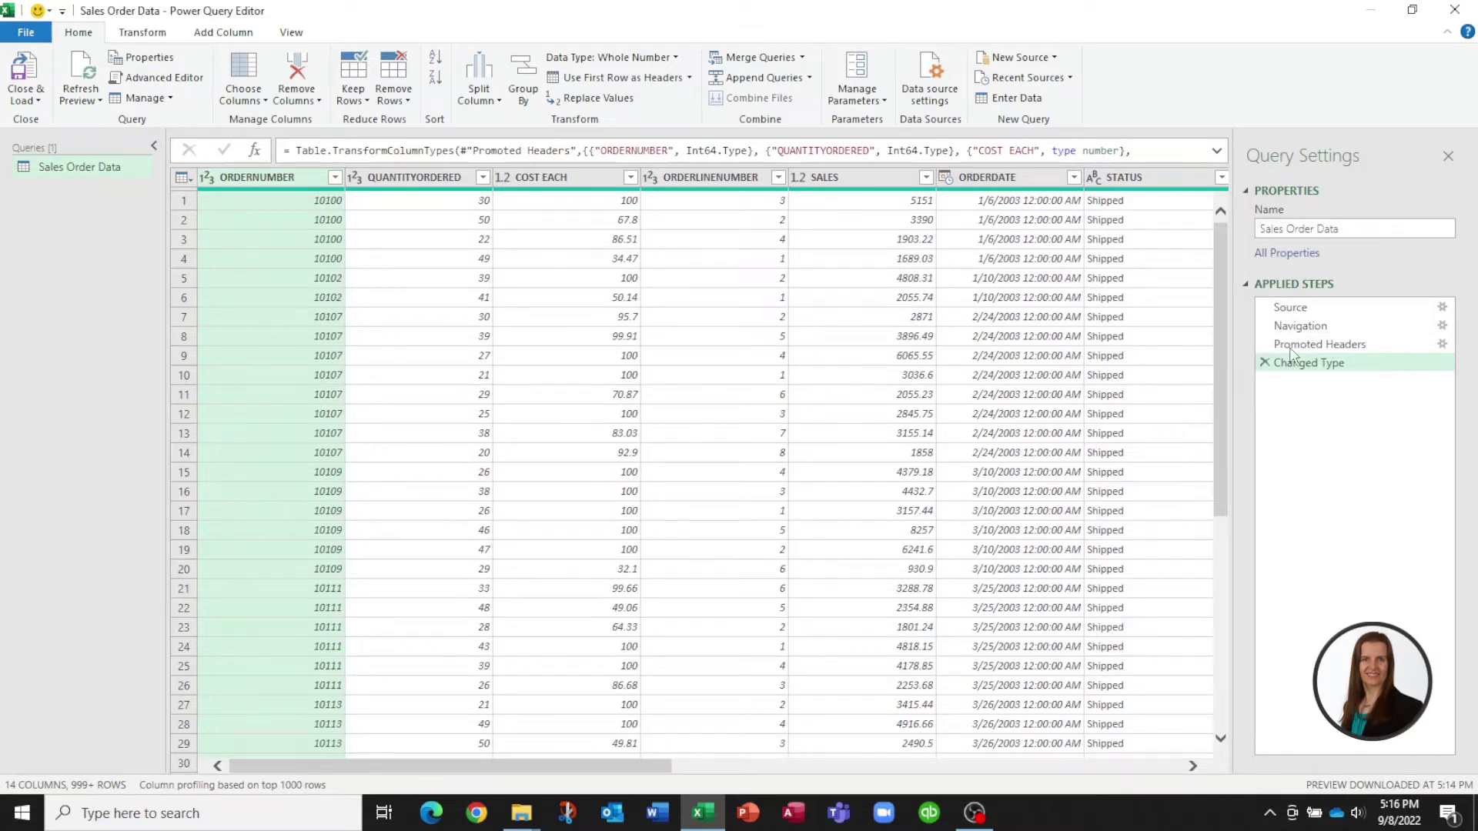
{"action": "left_click", "coordinate": [1287, 309]}
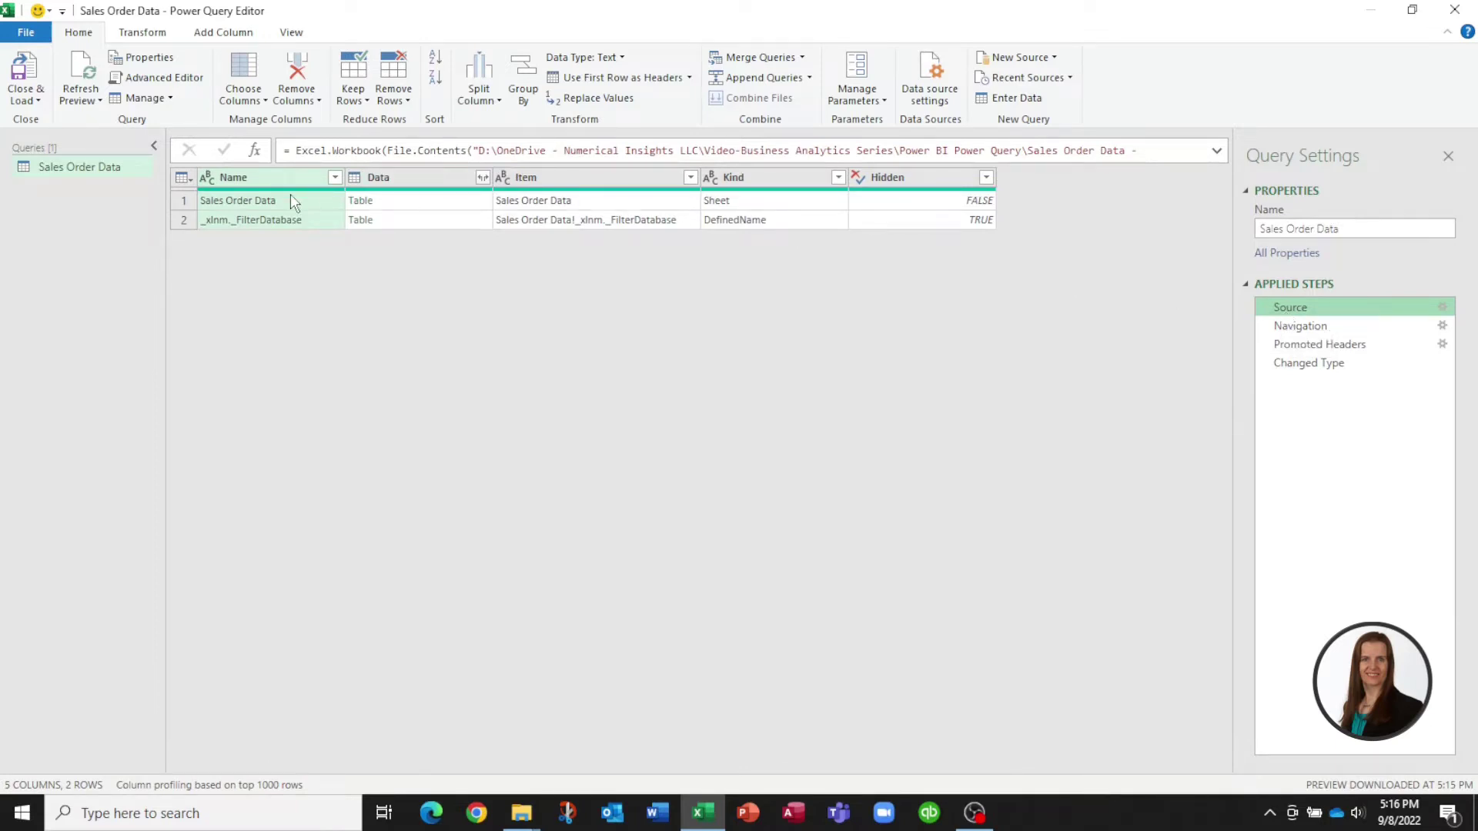
{"action": "left_click", "coordinate": [1317, 329]}
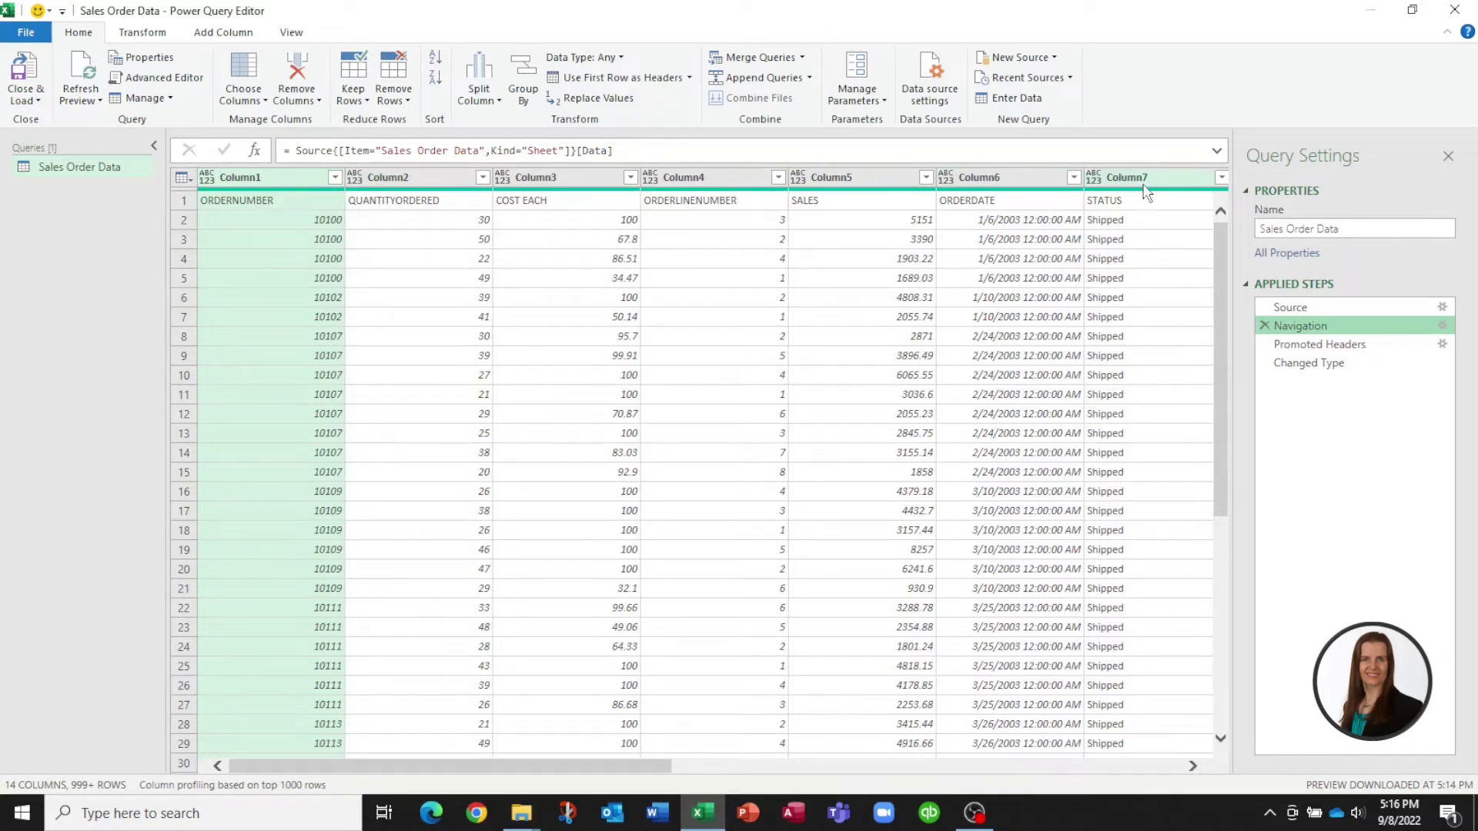
{"action": "left_click", "coordinate": [1330, 352]}
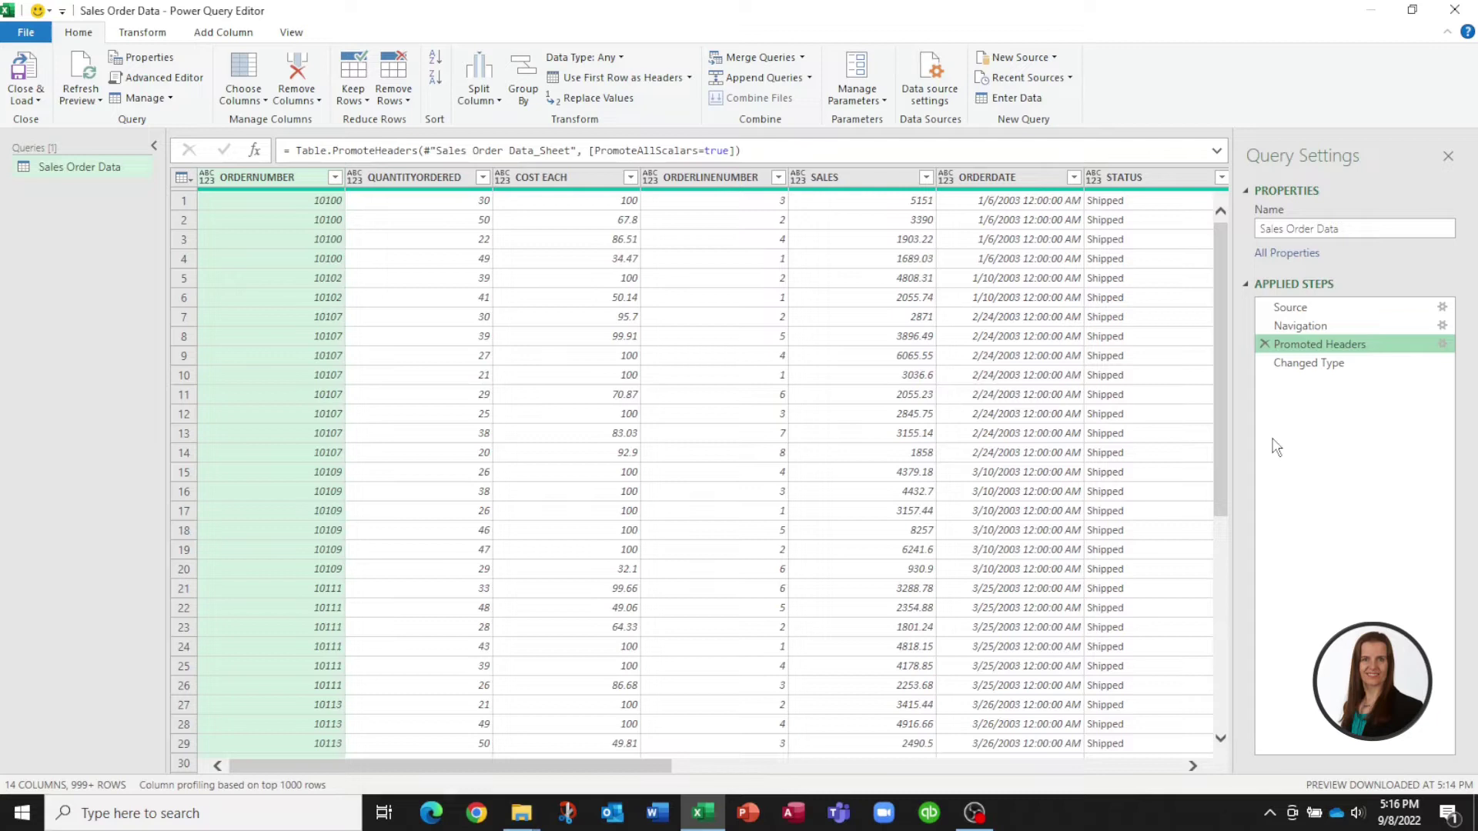
{"action": "left_click", "coordinate": [1308, 364]}
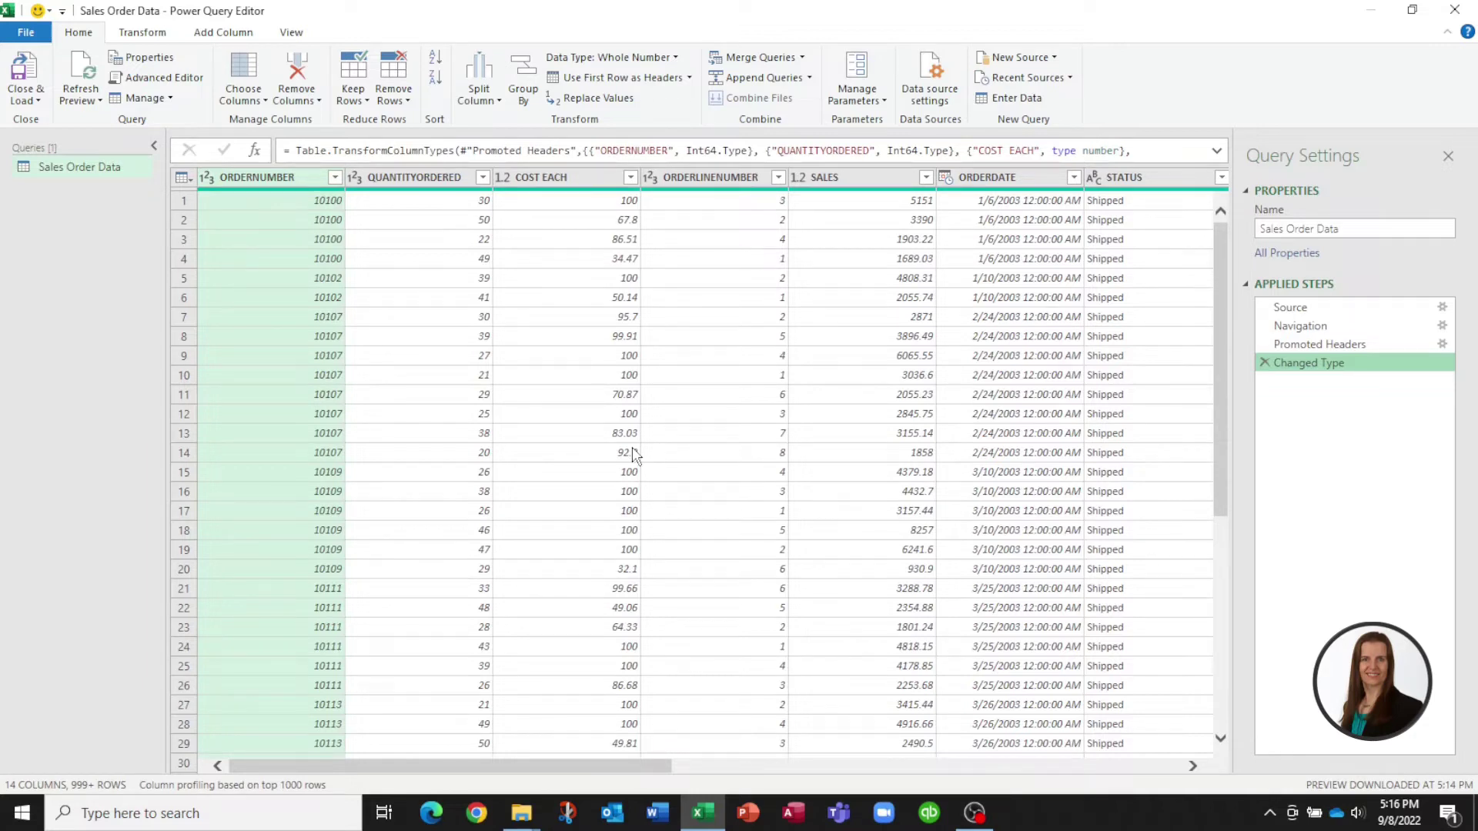
Step: Fill down the null values in the CUSTOMERNAME and PHONE columns
{"action": "left_click_drag", "start_coordinate": [466, 766], "coordinate": [992, 751]}
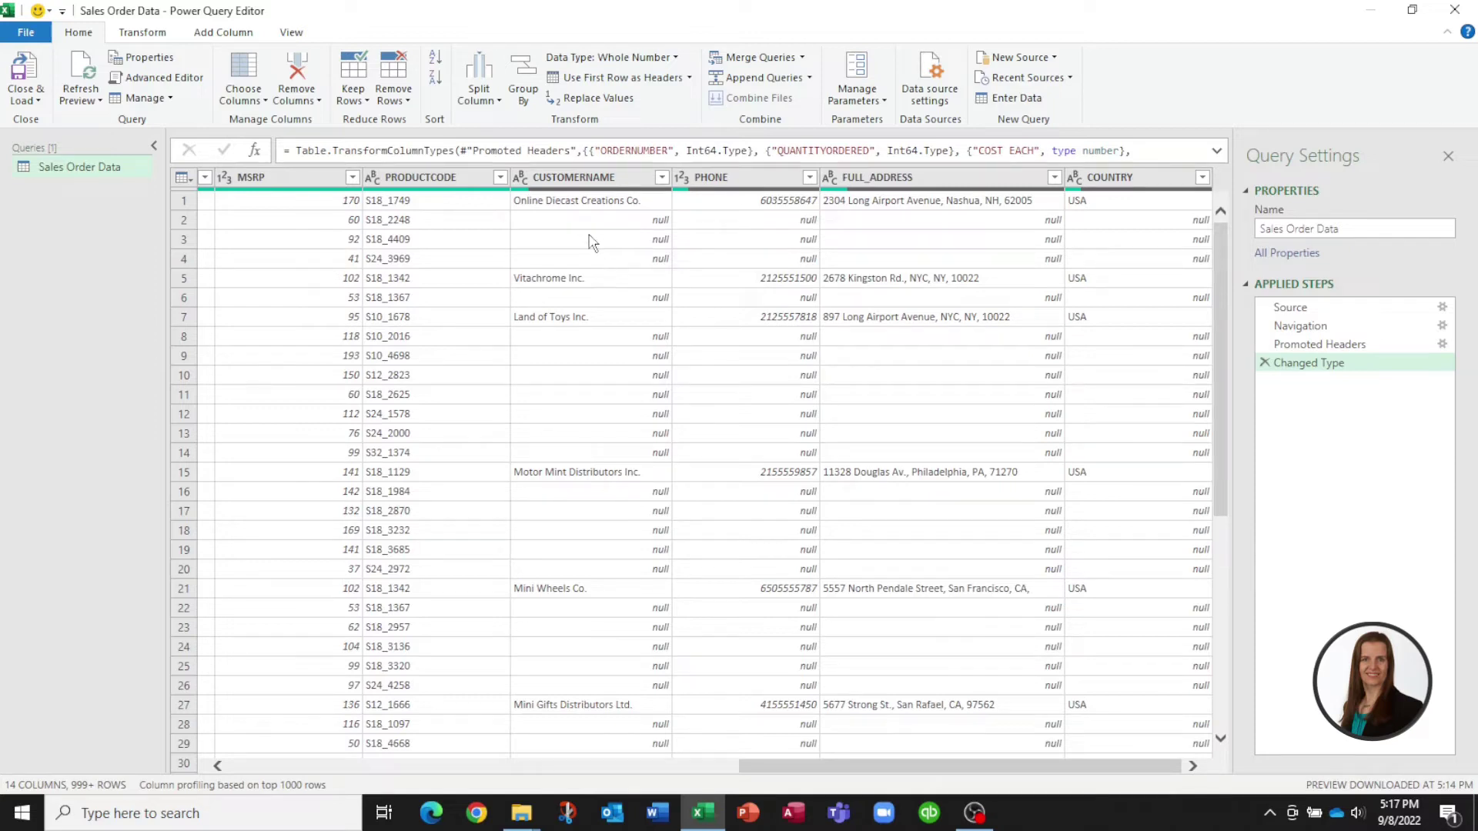
{"action": "left_click", "coordinate": [572, 176]}
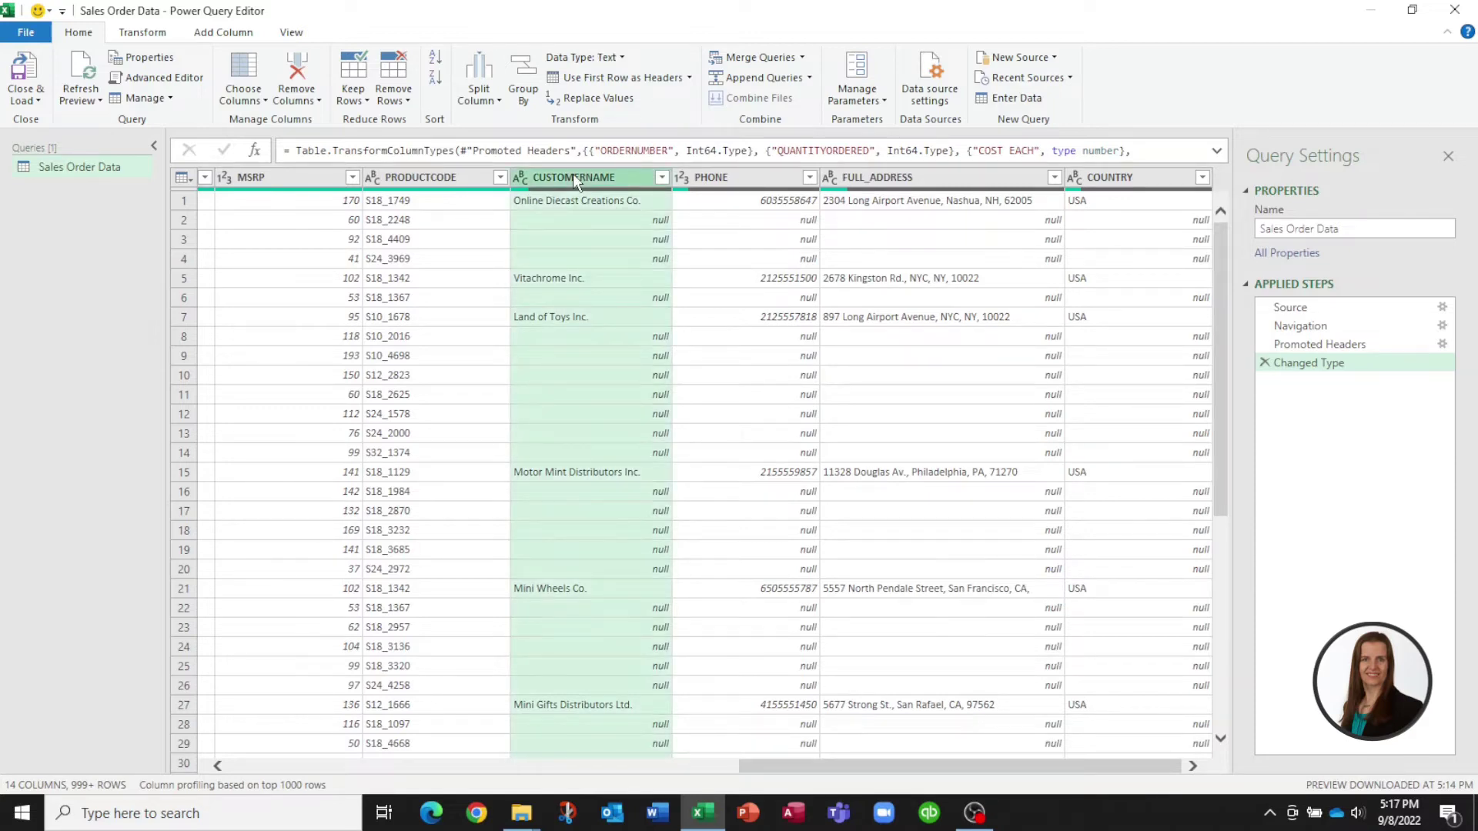
{"action": "left_click", "coordinate": [147, 36]}
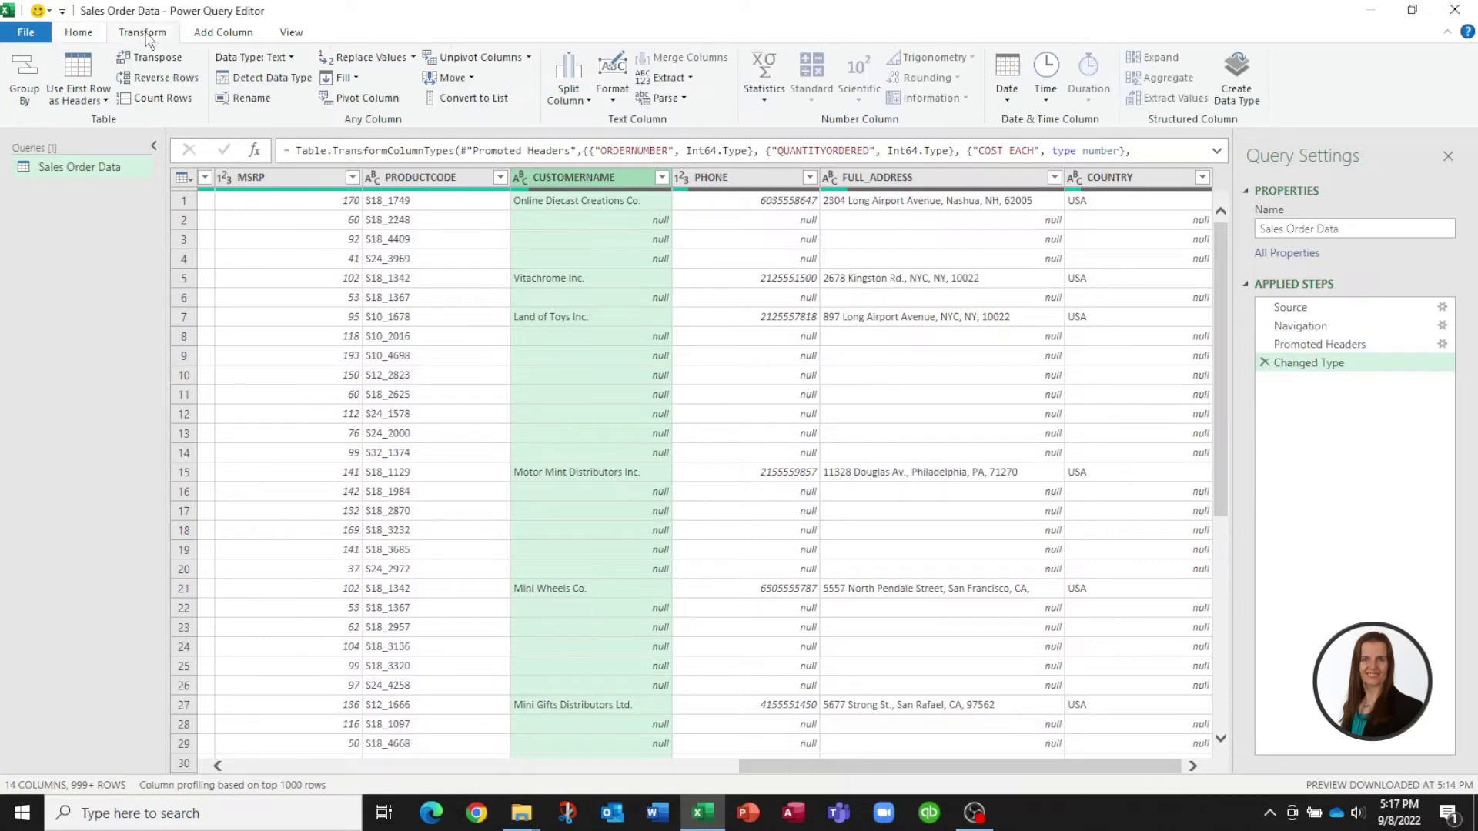
{"action": "left_click", "coordinate": [357, 78]}
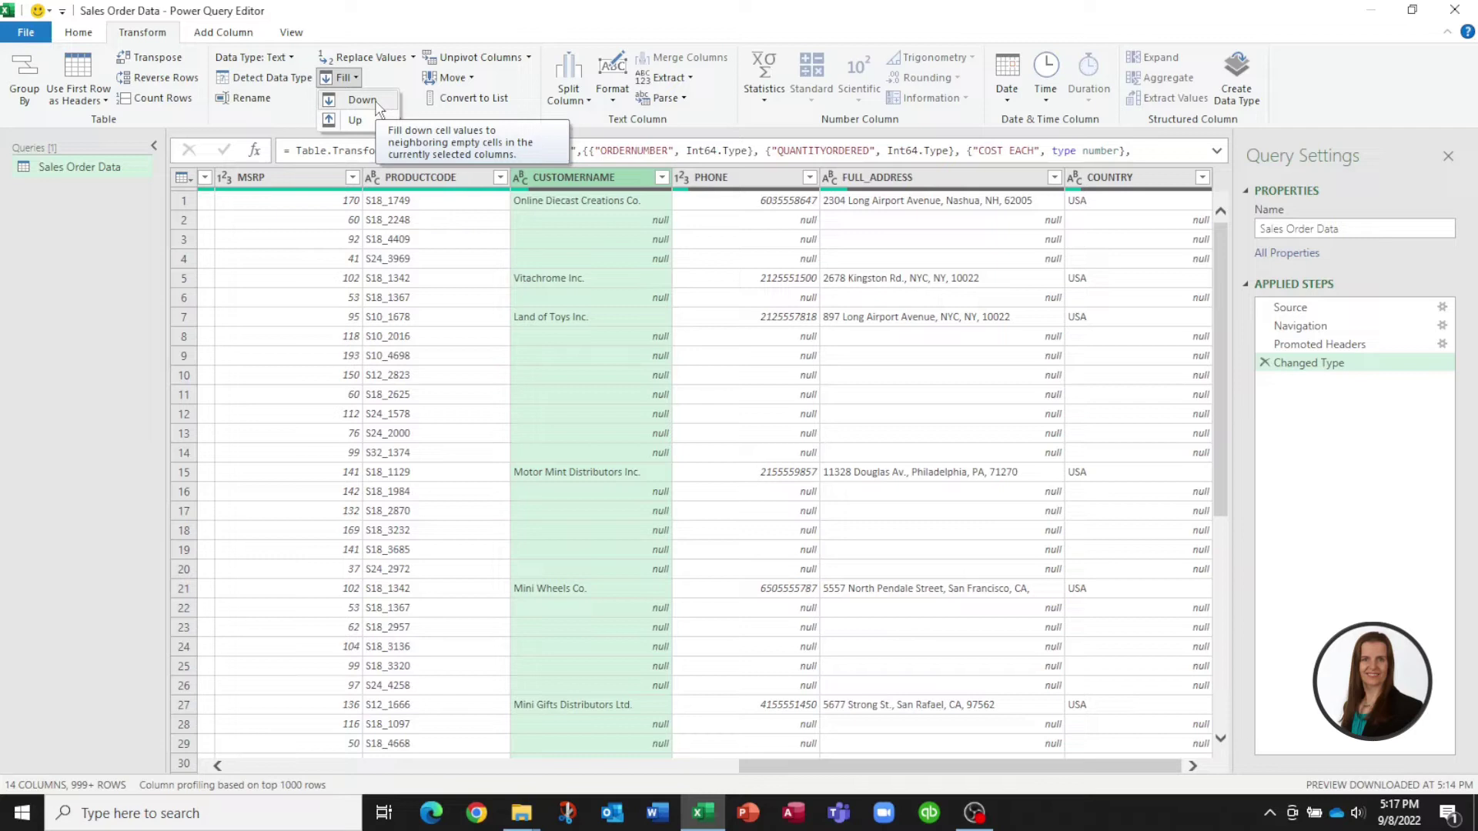
{"action": "left_click", "coordinate": [362, 100]}
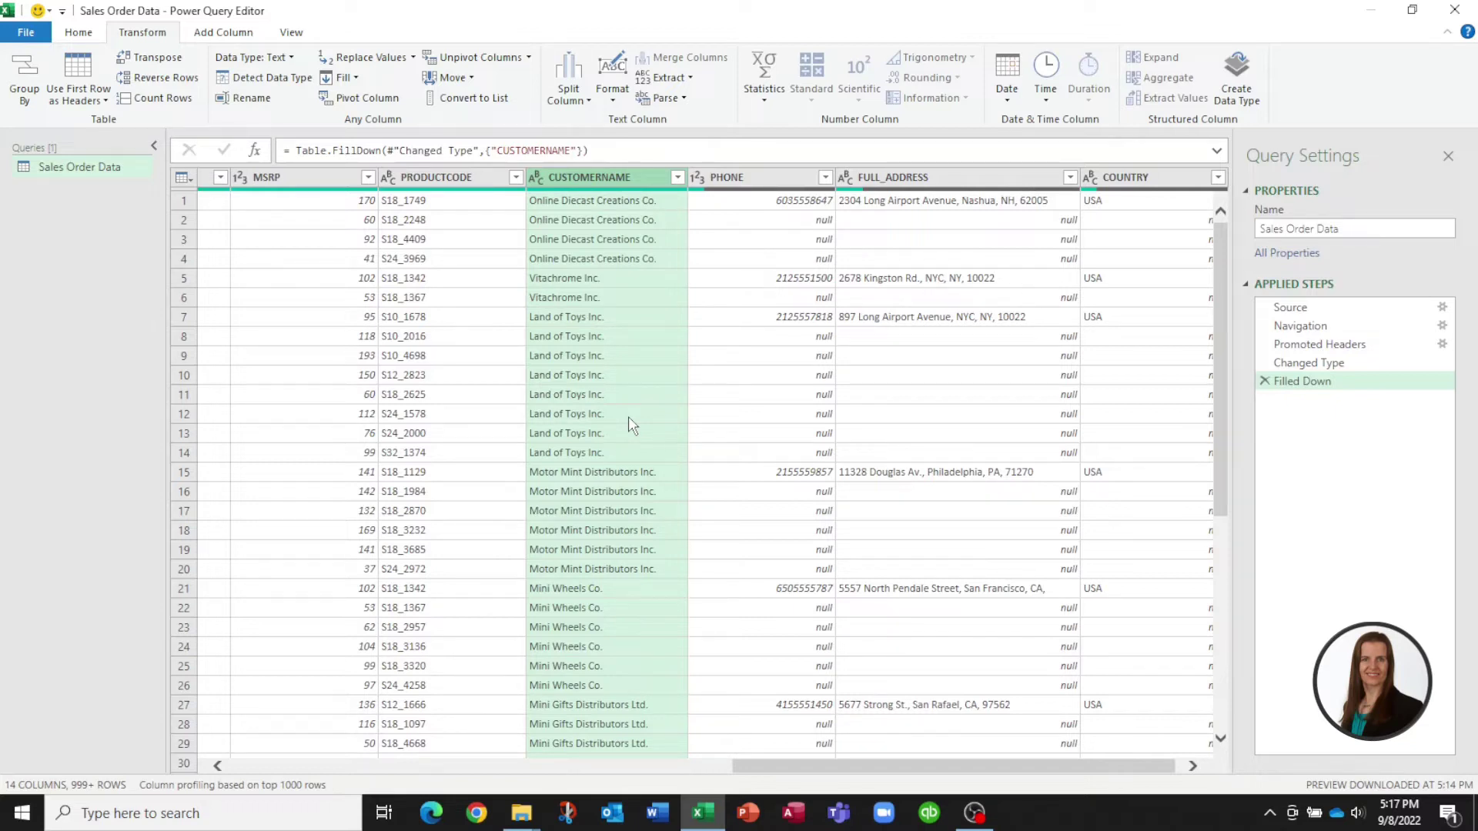
{"action": "left_click", "coordinate": [776, 177]}
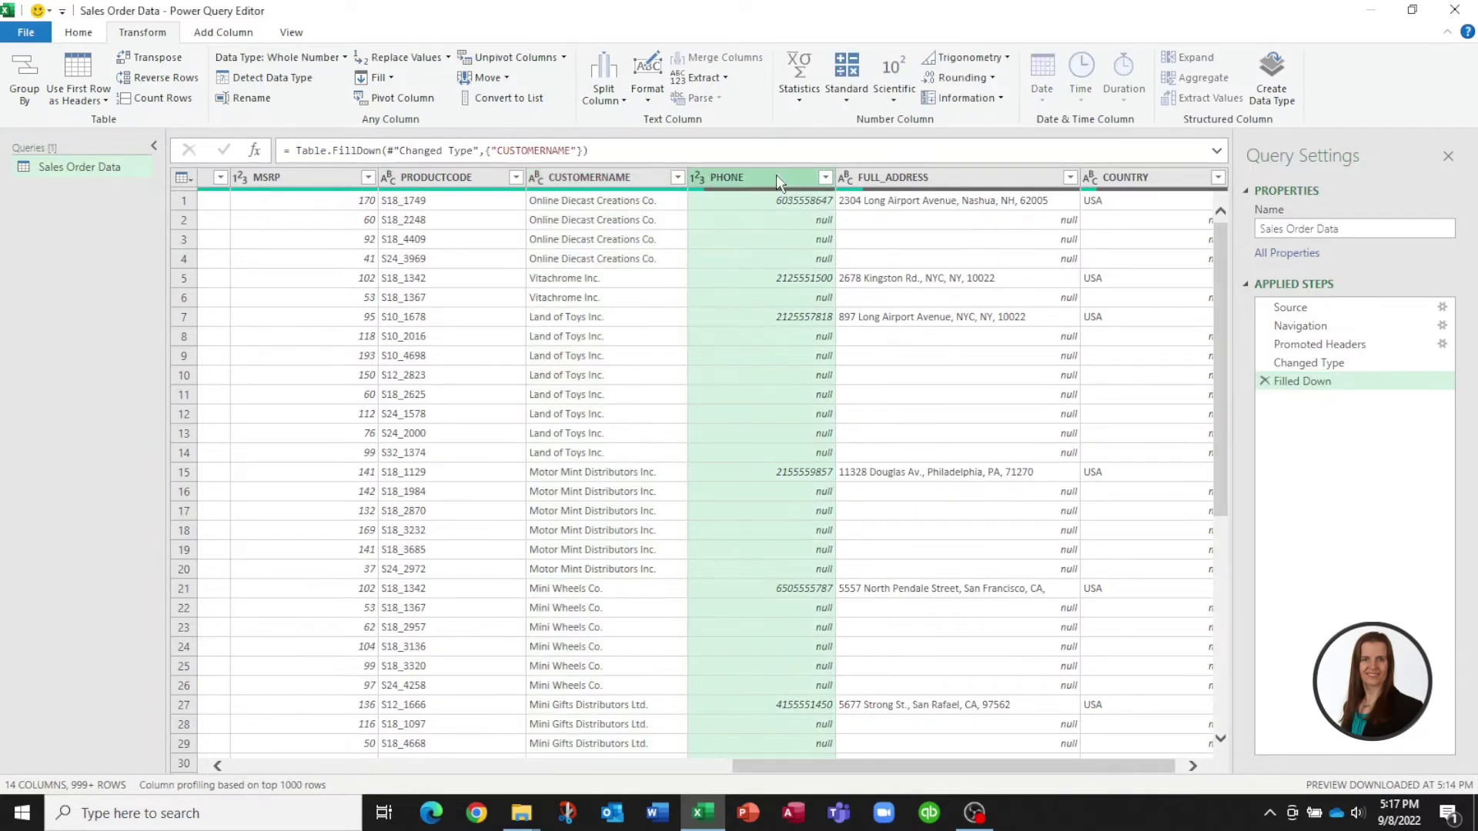
{"action": "left_click", "coordinate": [375, 77]}
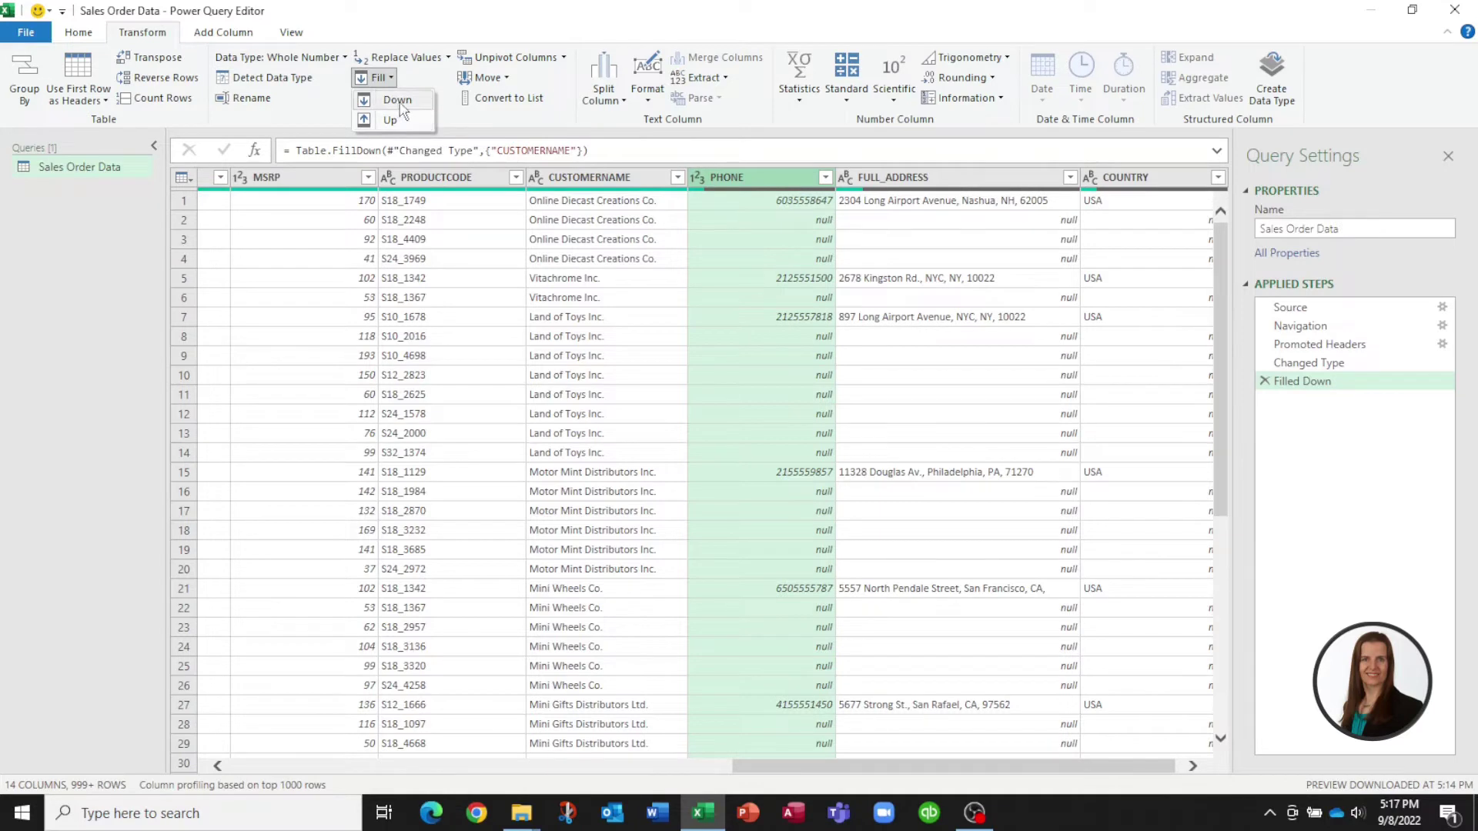
{"action": "left_click", "coordinate": [397, 100]}
Step: Fill down the null values in the FULL_ADDRESS and COUNTRY columns
{"action": "left_click", "coordinate": [893, 178]}
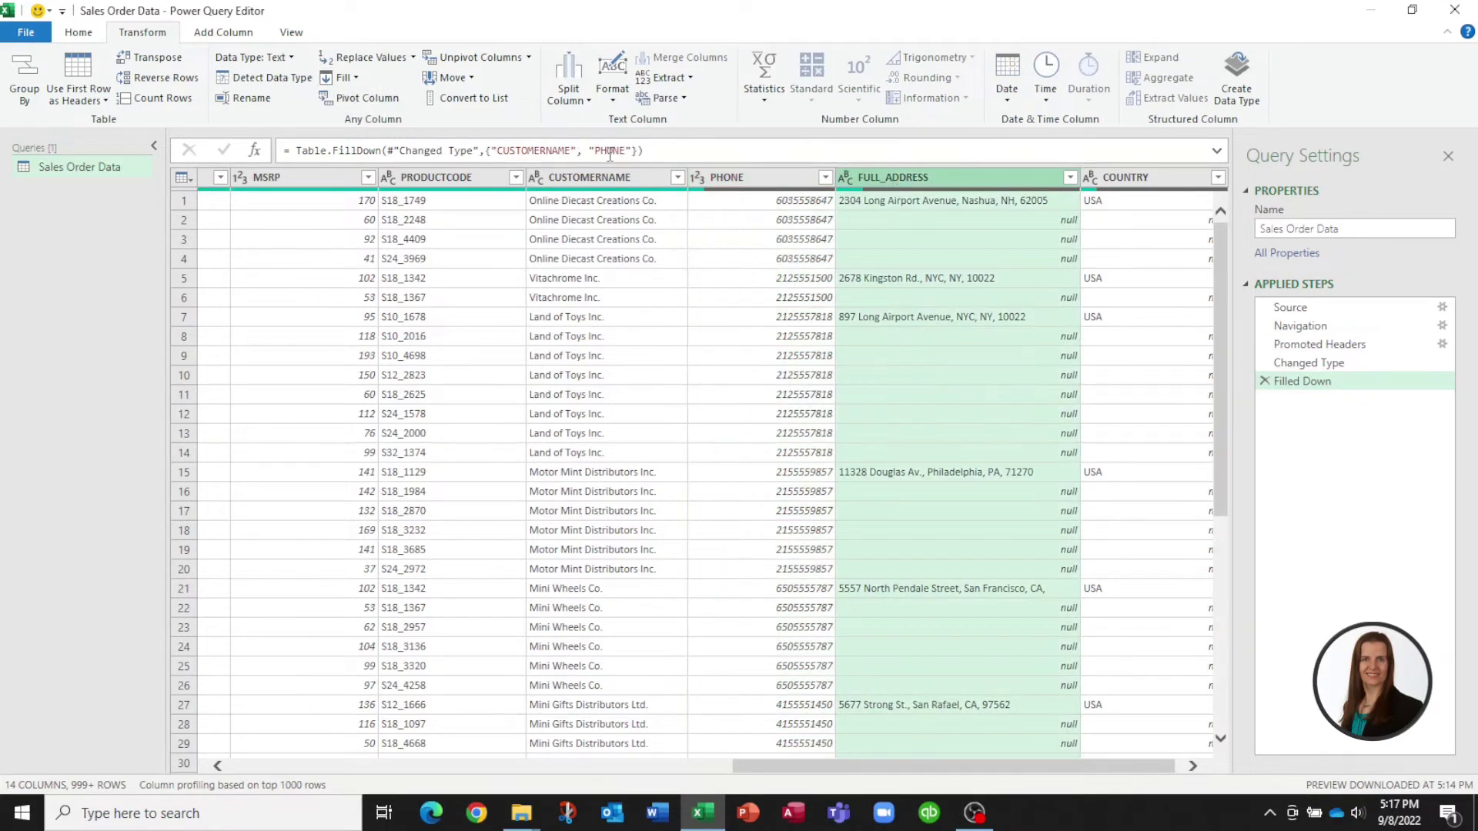
{"action": "left_click", "coordinate": [357, 77]}
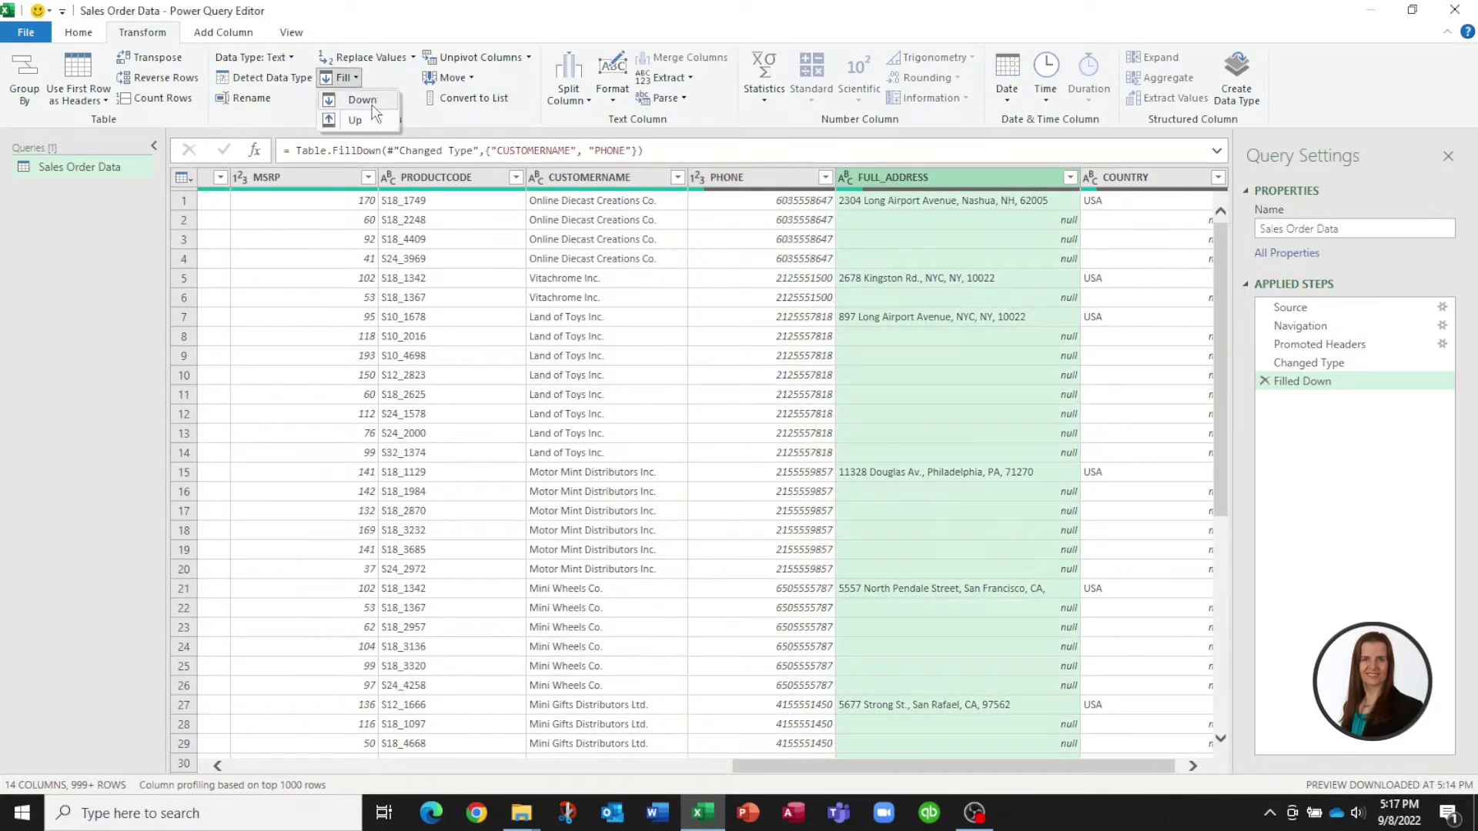
{"action": "left_click", "coordinate": [362, 99]}
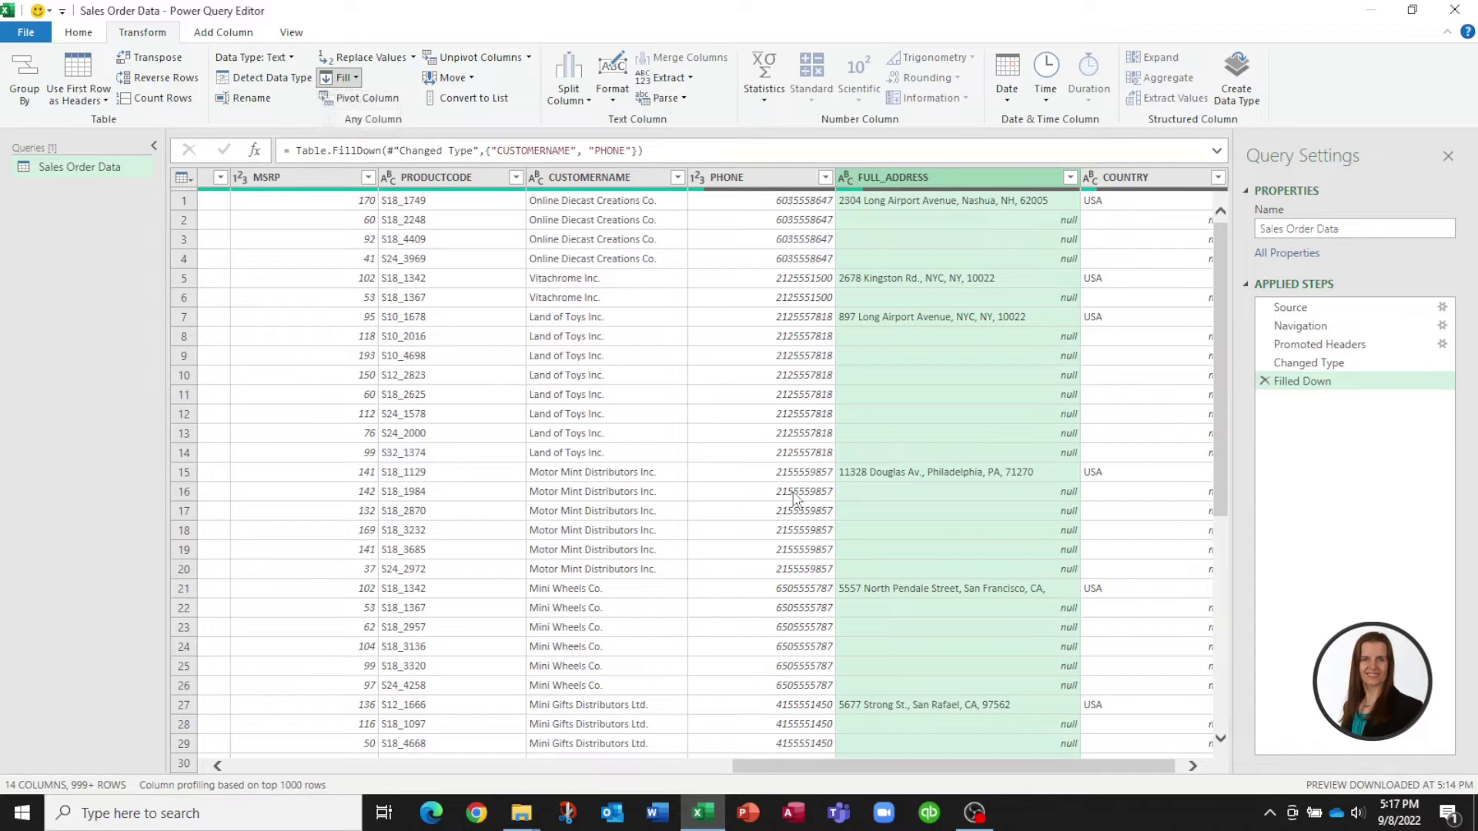
{"action": "left_click", "coordinate": [1193, 766]}
{"action": "left_click", "coordinate": [1121, 173]}
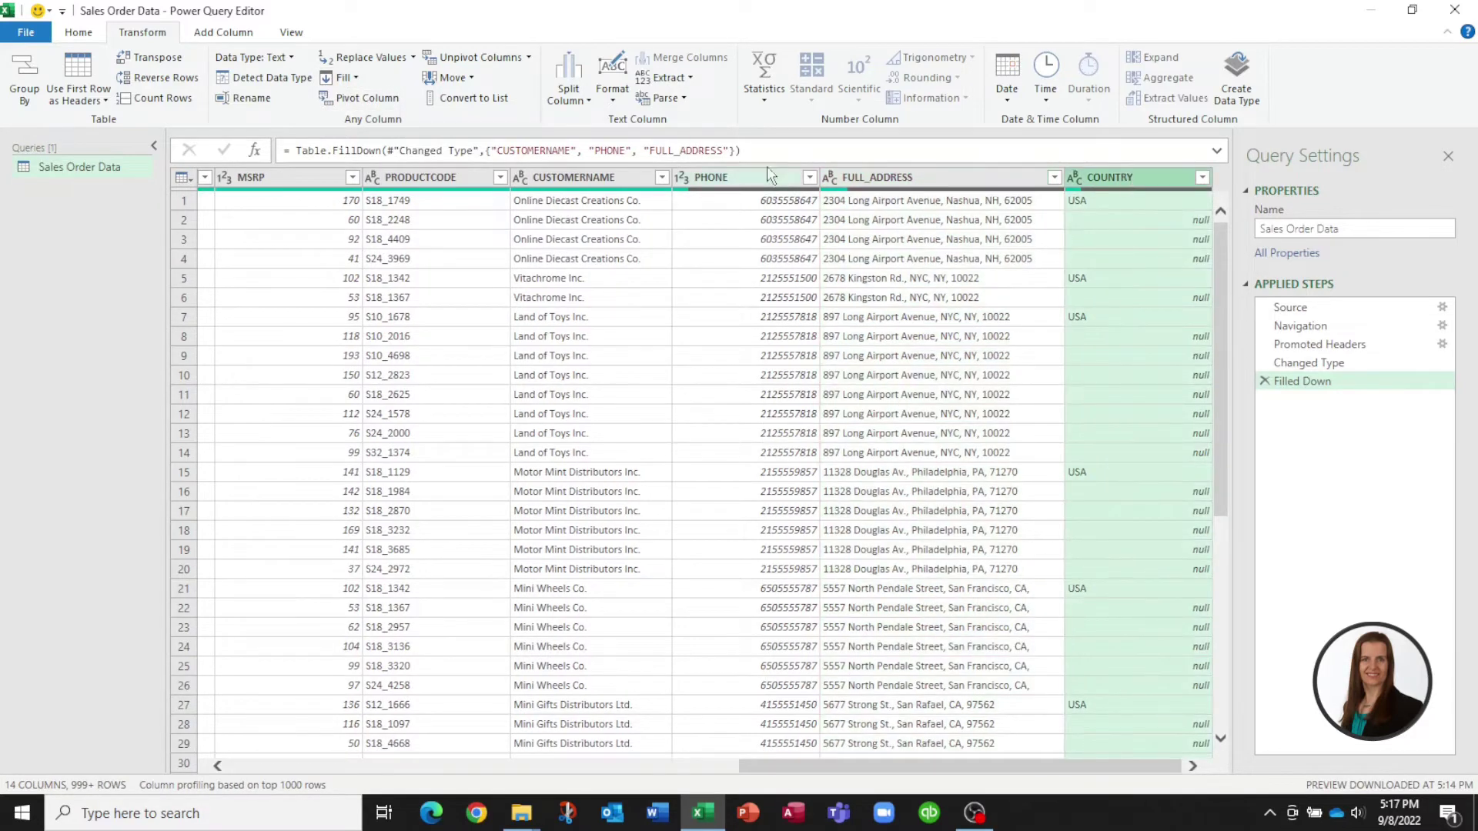
{"action": "left_click", "coordinate": [356, 77]}
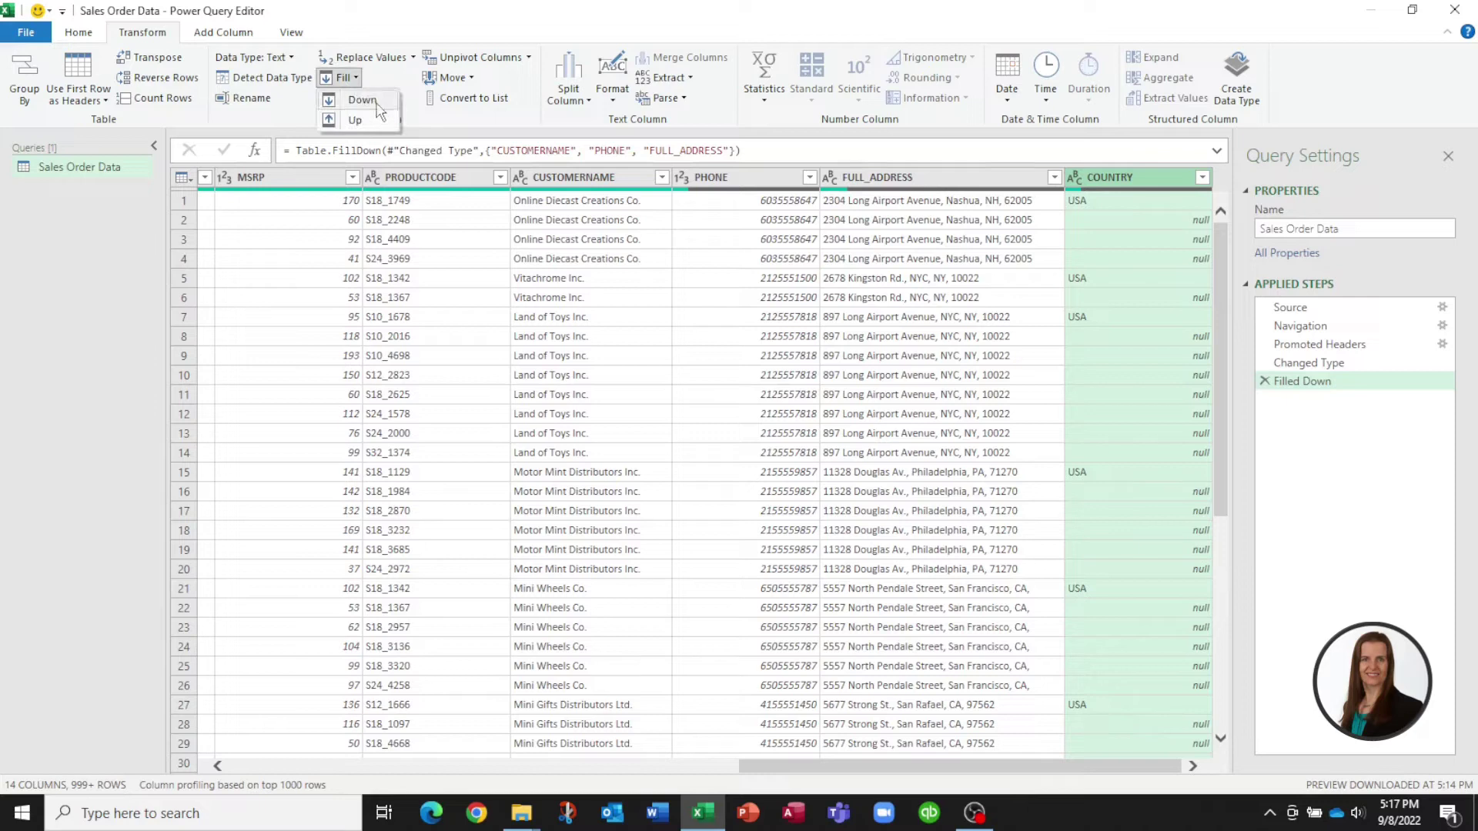
{"action": "left_click", "coordinate": [377, 102]}
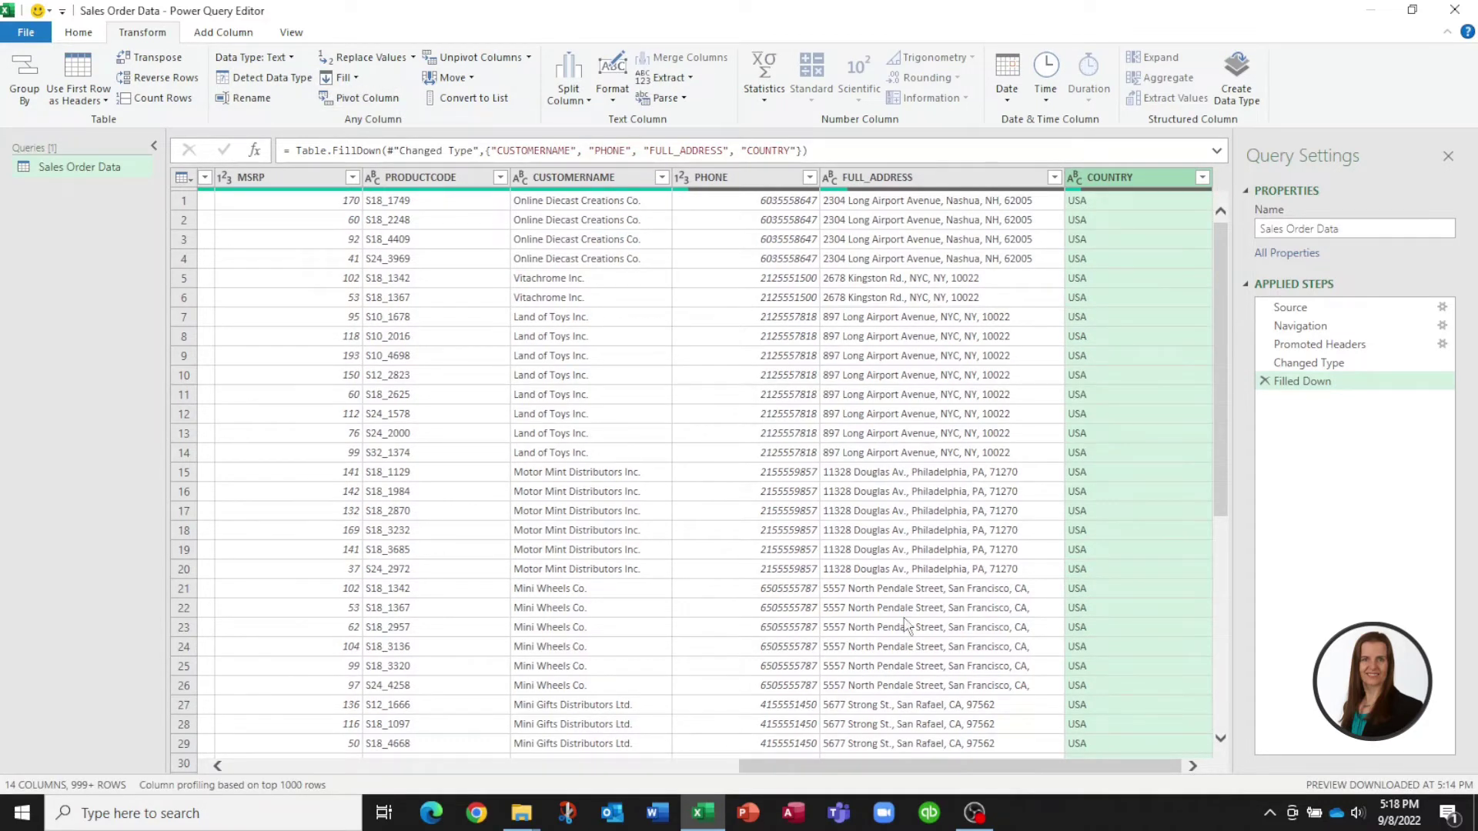
{"action": "left_click_drag", "start_coordinate": [958, 767], "coordinate": [411, 787]}
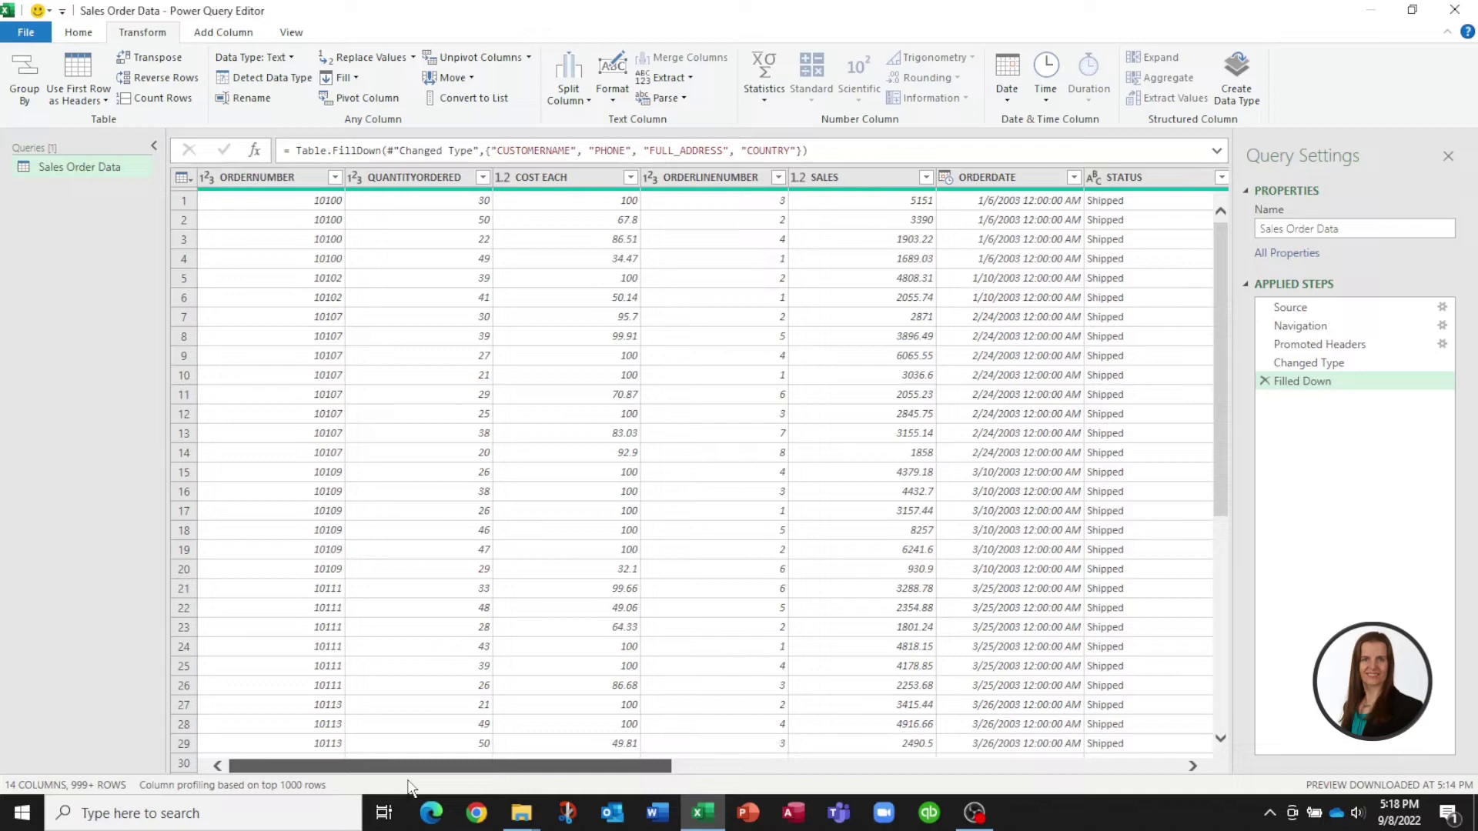
{"action": "left_click_drag", "start_coordinate": [410, 787], "coordinate": [616, 789]}
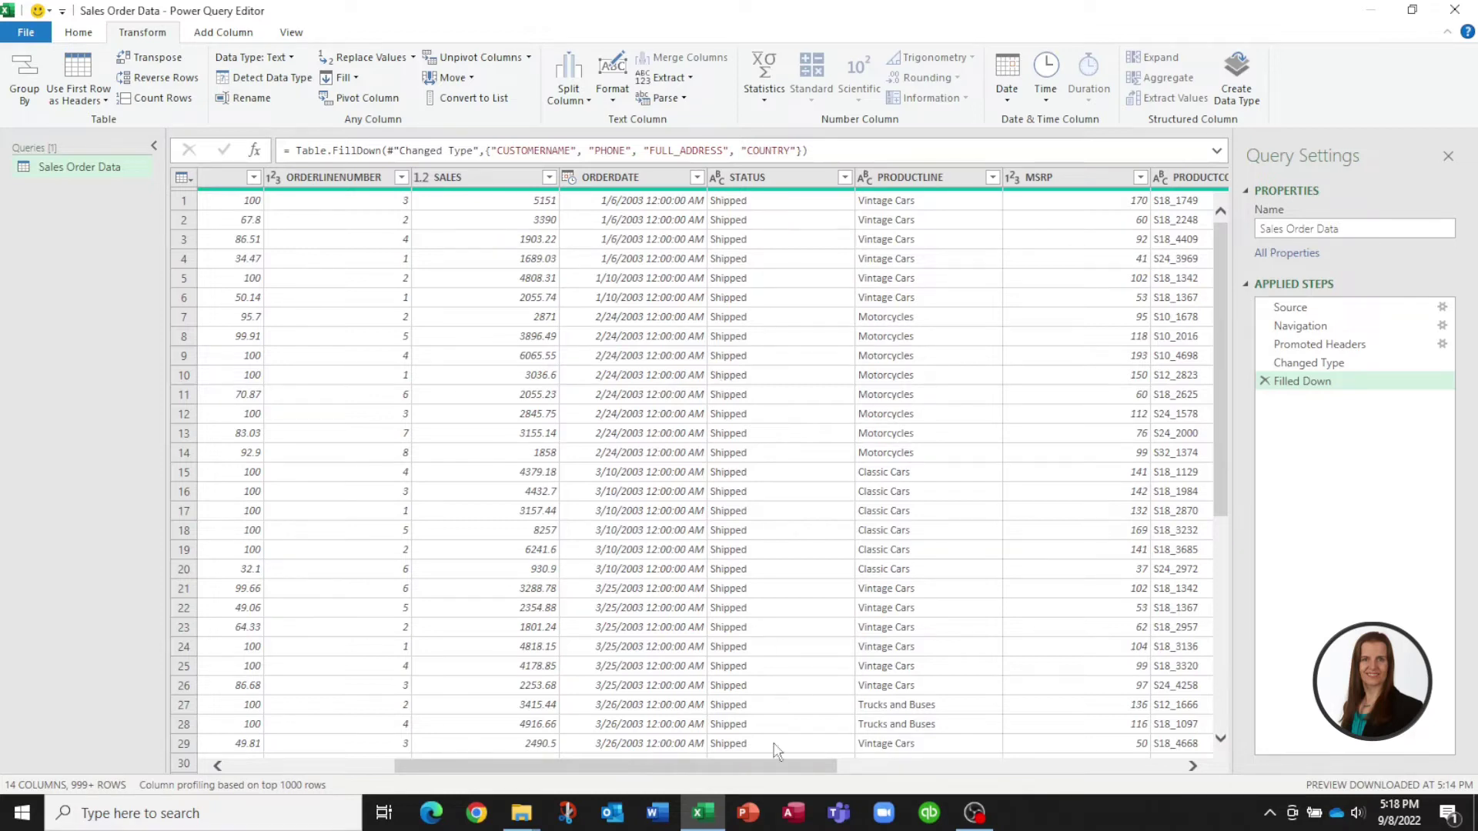
{"action": "left_click_drag", "start_coordinate": [762, 770], "coordinate": [1138, 769]}
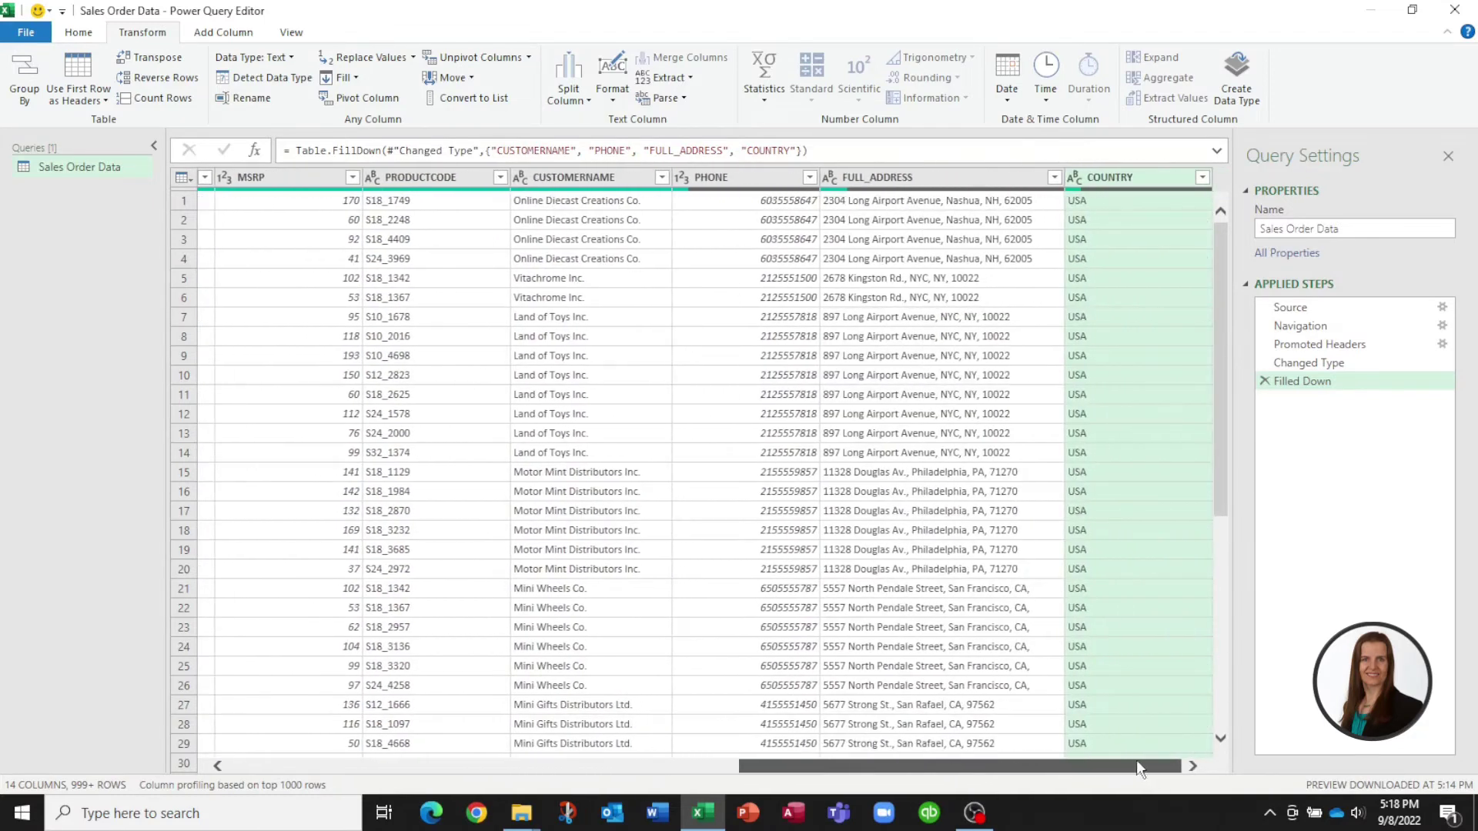
{"action": "left_click", "coordinate": [913, 177]}
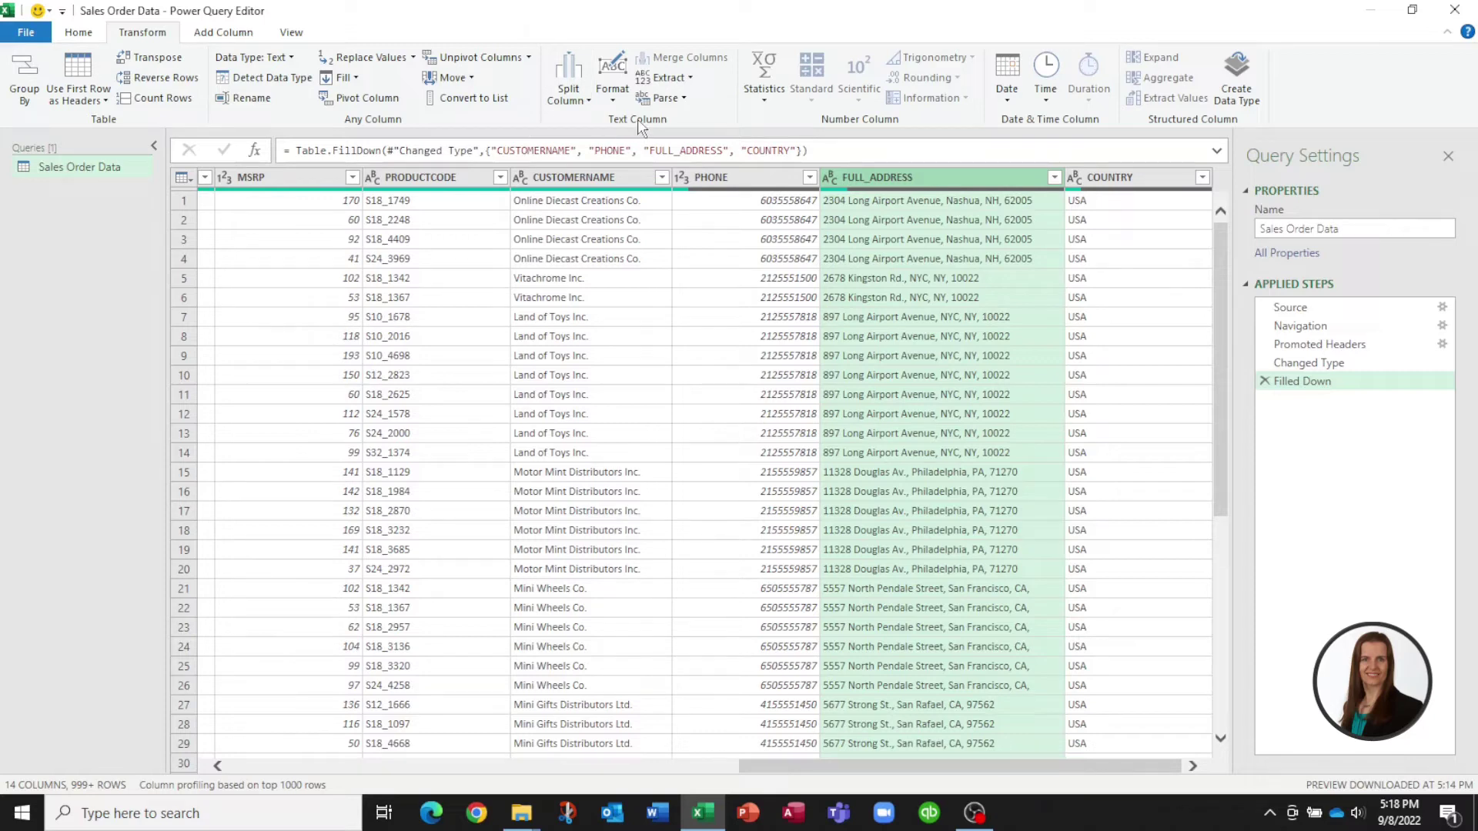
Step: Set up a Split Column by Delimiter on FULL_ADDRESS using Comma at each occurrence
{"action": "left_click", "coordinate": [572, 104]}
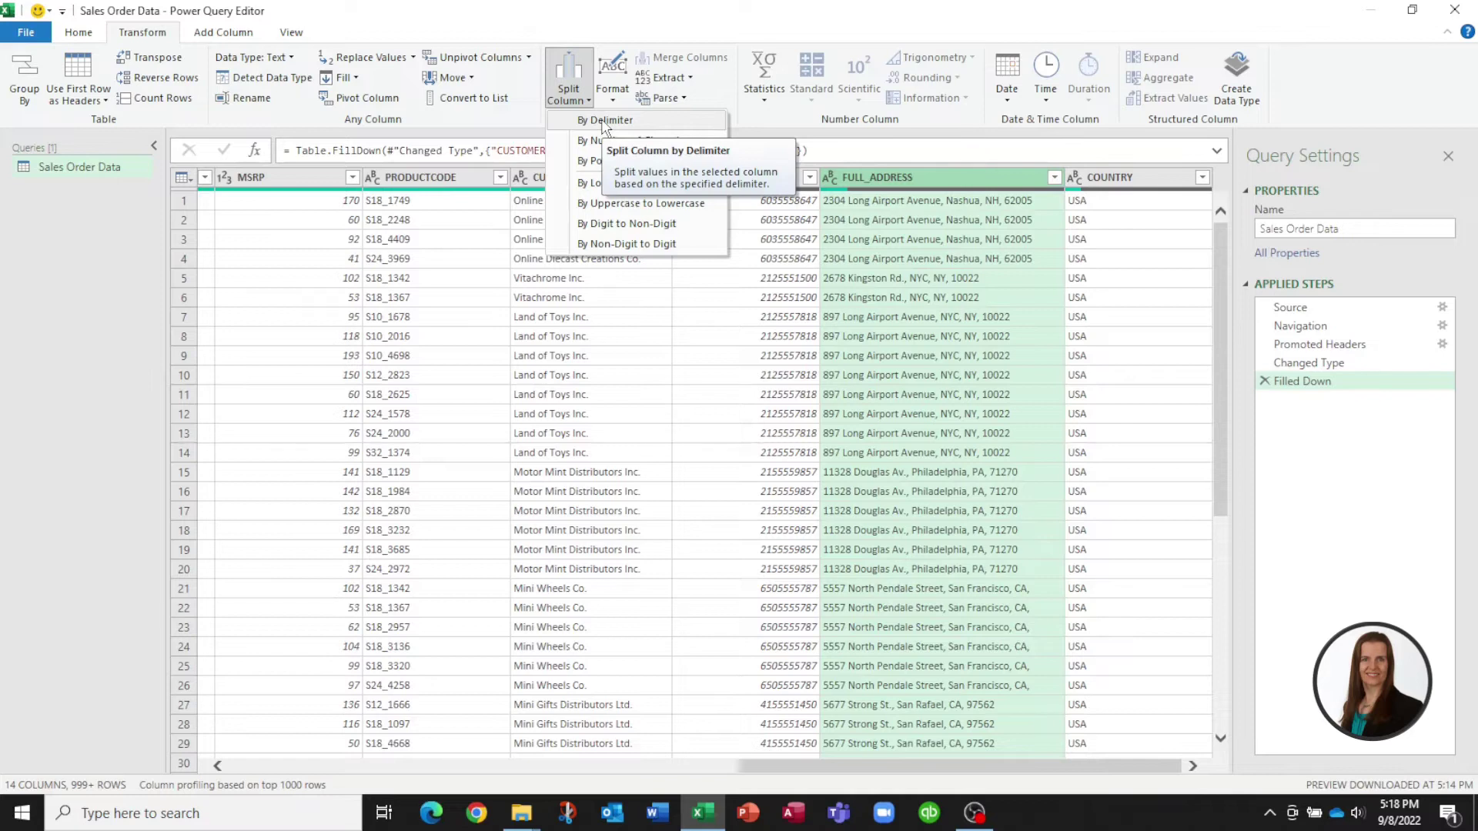
{"action": "left_click", "coordinate": [604, 123]}
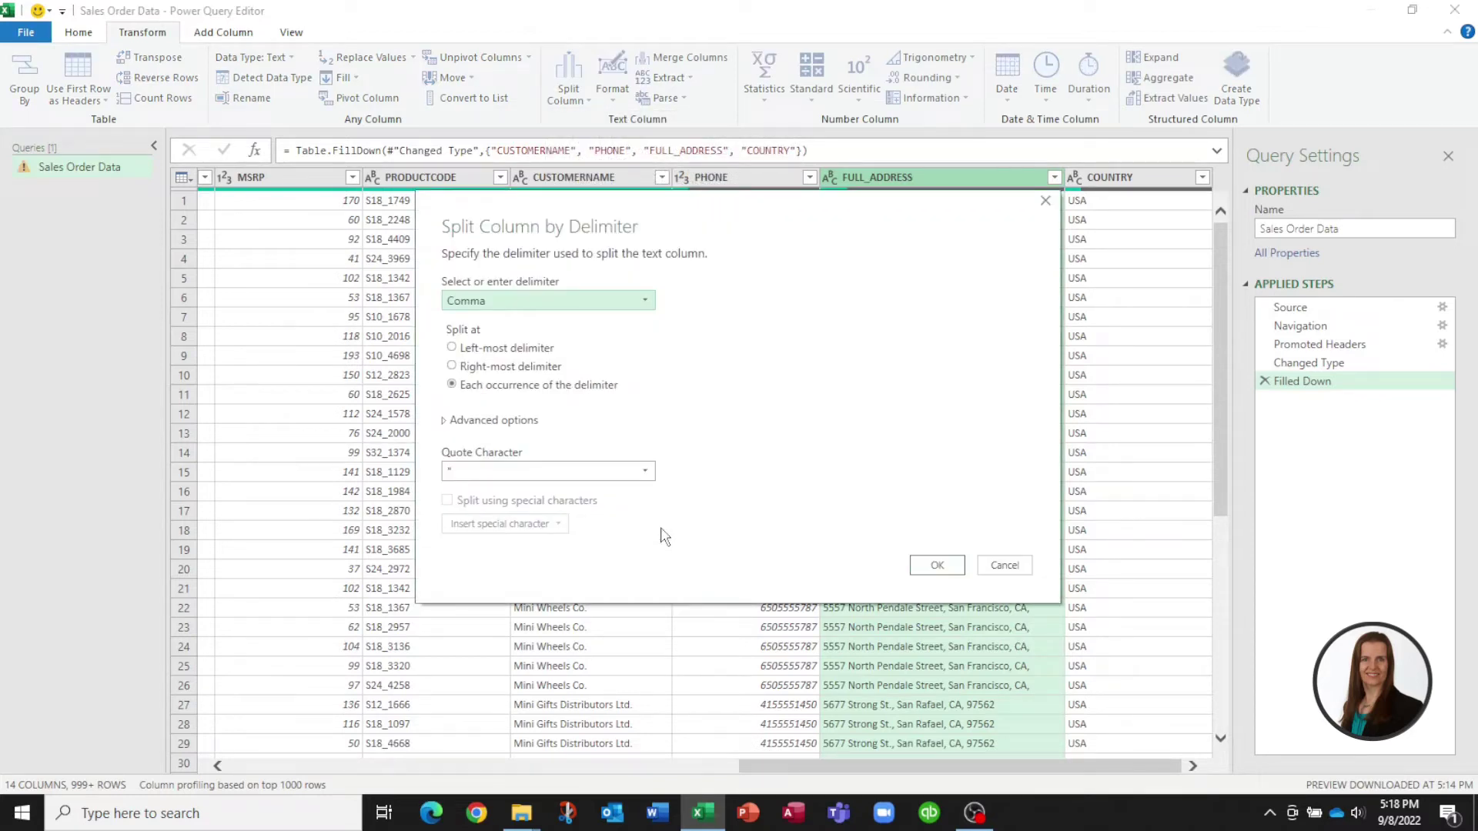
{"action": "left_click_drag", "start_coordinate": [692, 205], "coordinate": [800, 350]}
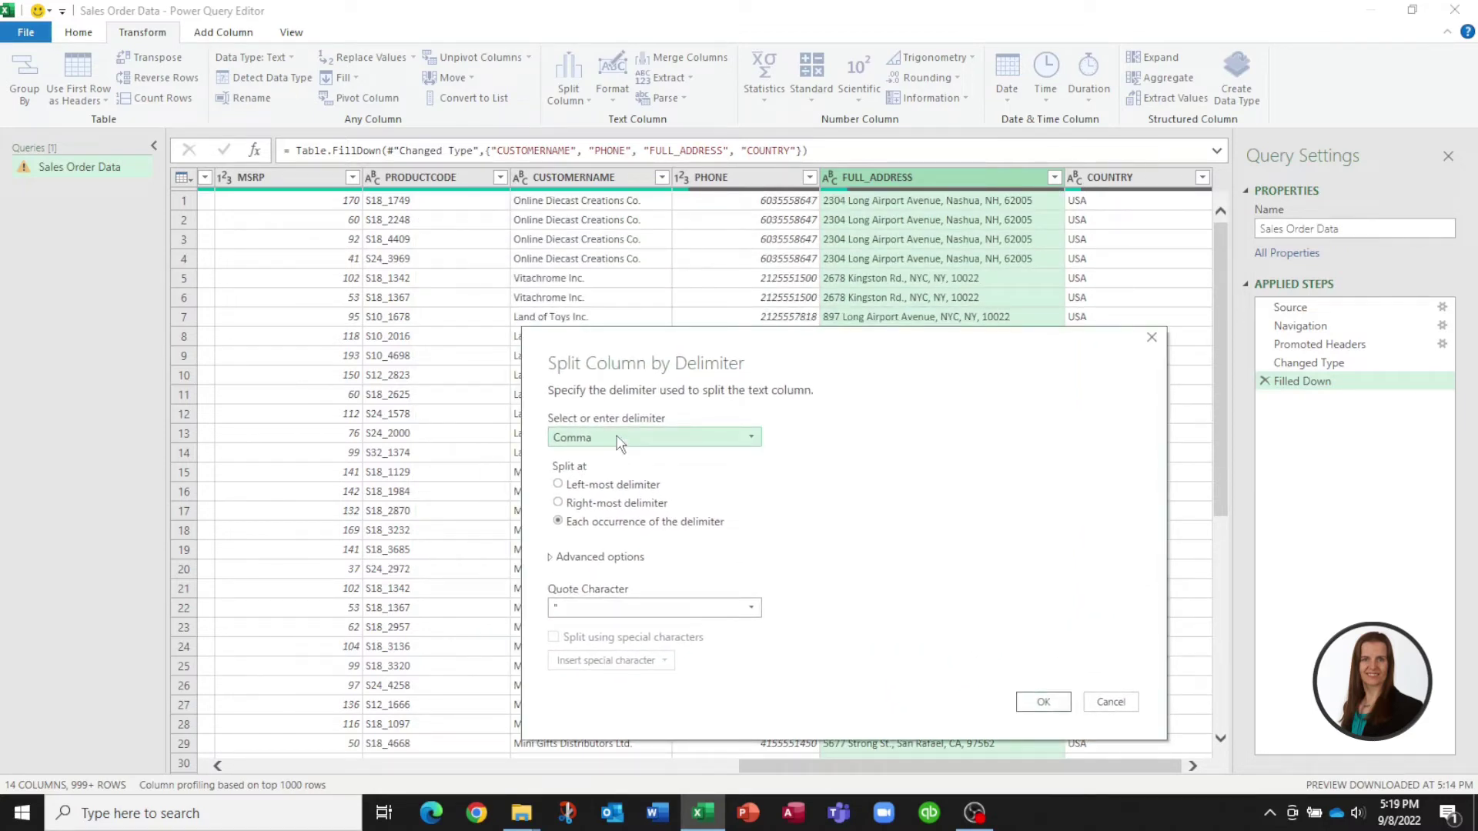
{"action": "left_click", "coordinate": [750, 439]}
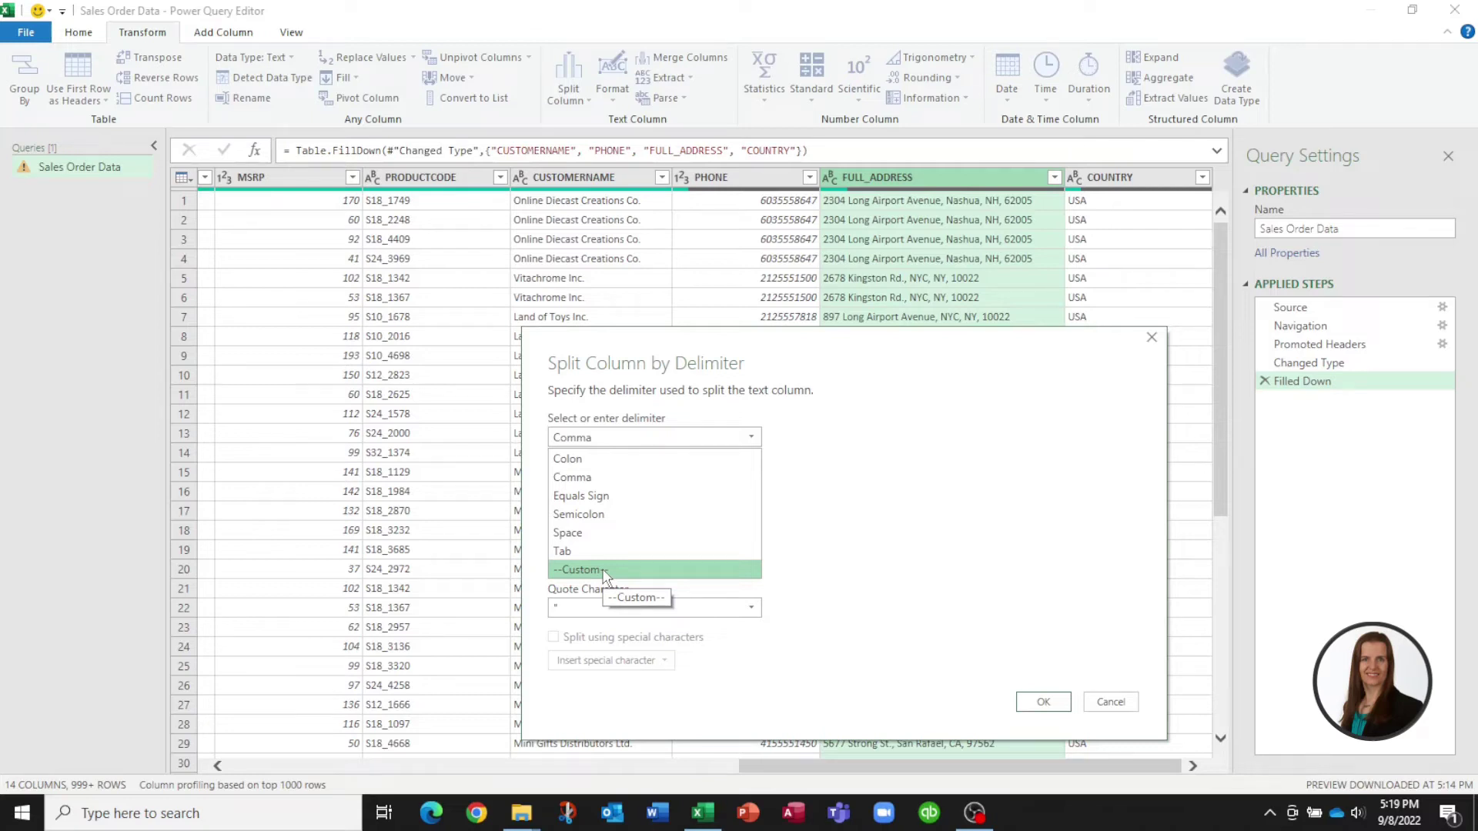
{"action": "left_click", "coordinate": [794, 483]}
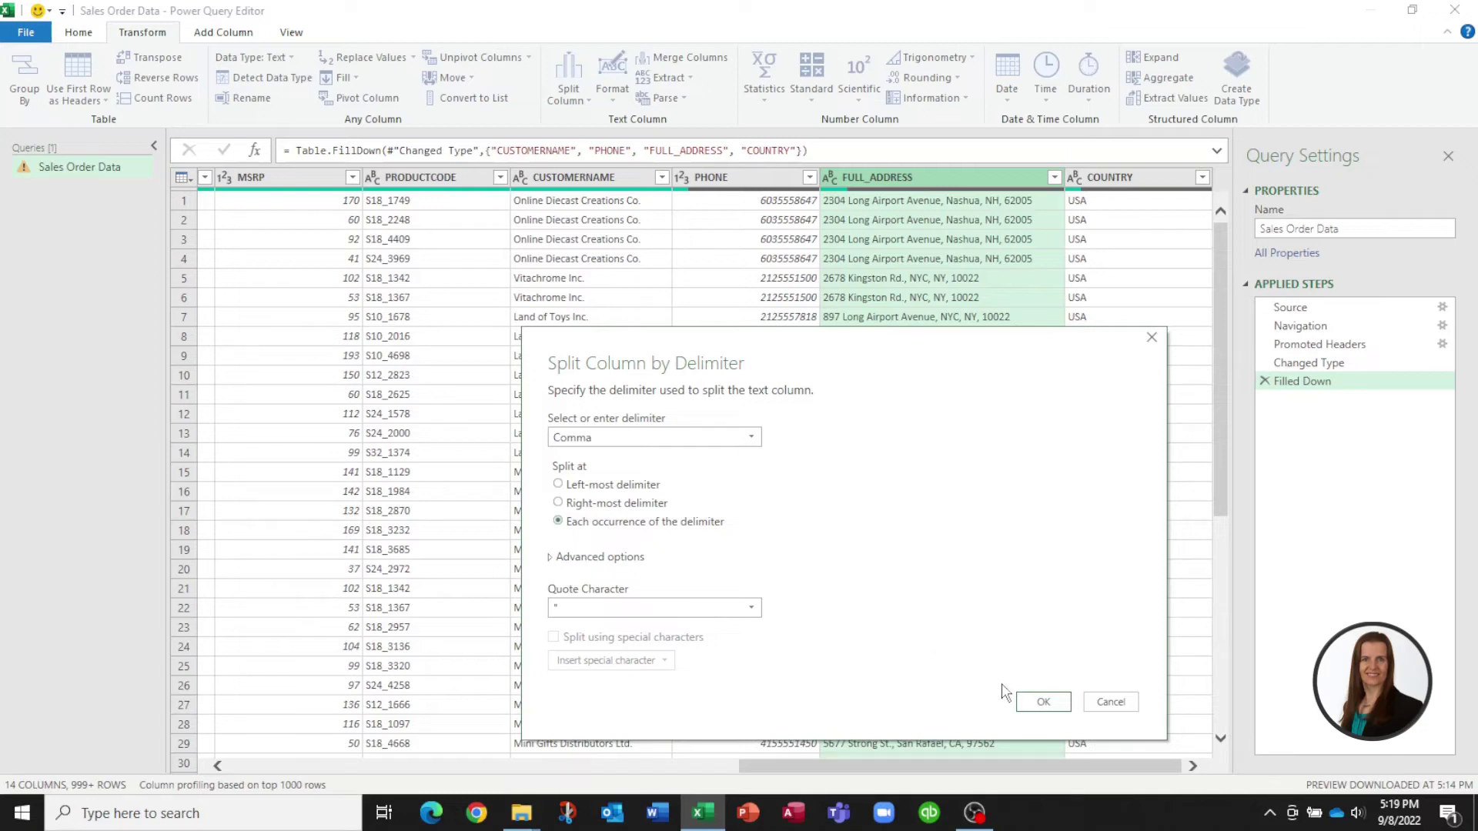
Step: Apply the comma split and rename FULL_ADDRESS.4 to ZIP
{"action": "left_click", "coordinate": [1043, 702]}
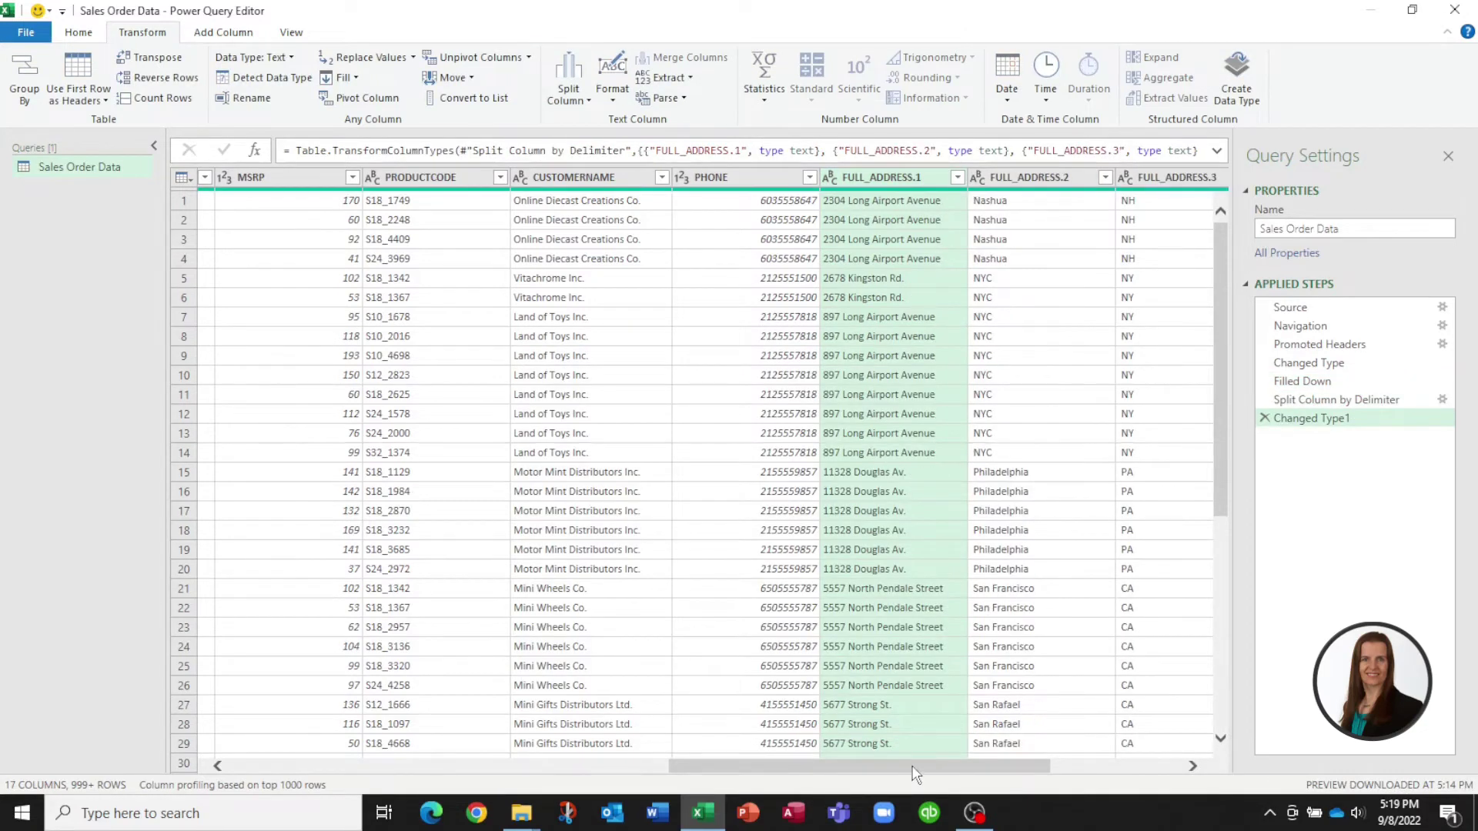
{"action": "left_click_drag", "start_coordinate": [914, 767], "coordinate": [1038, 766]}
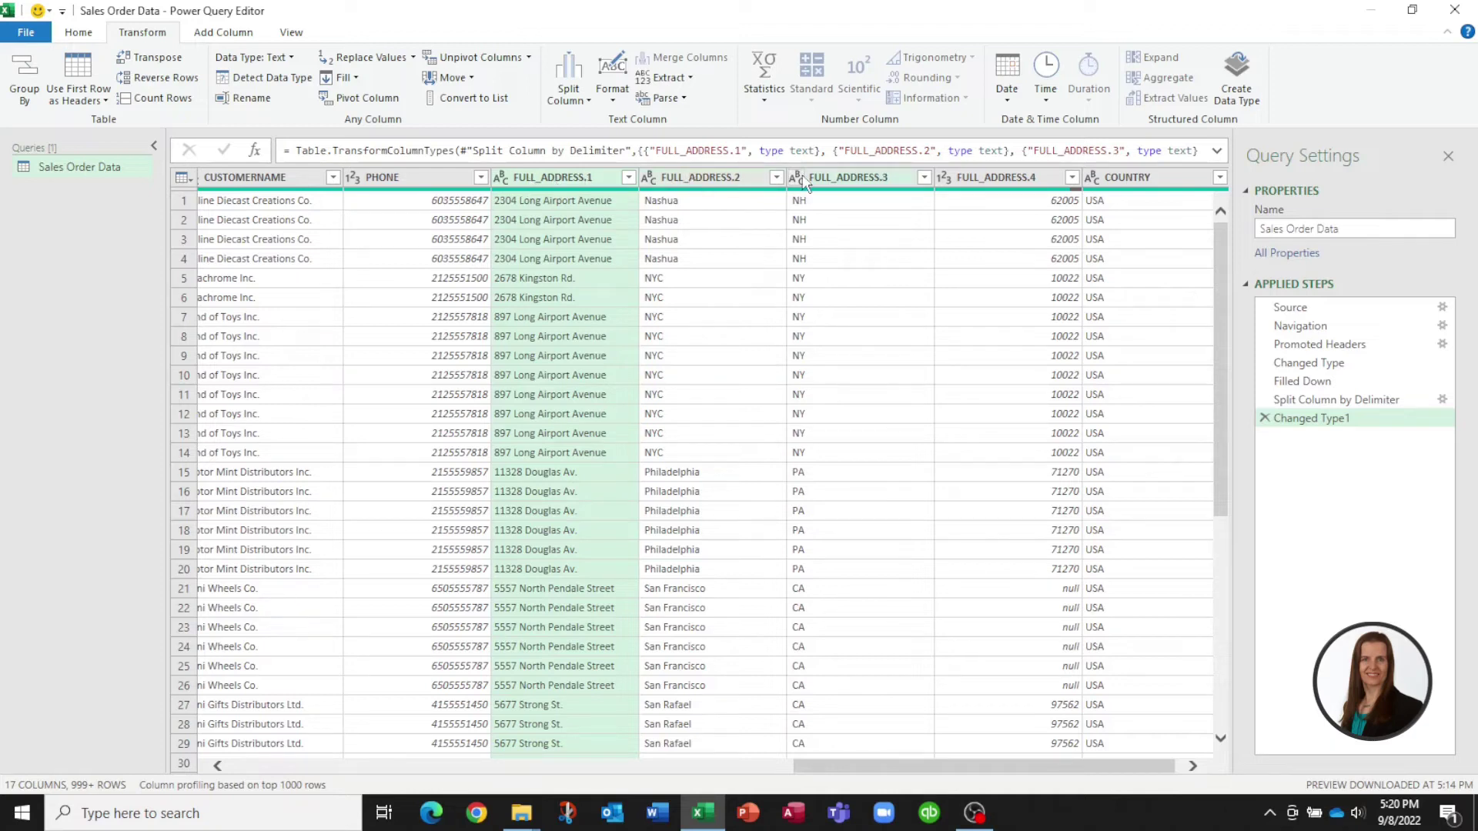
{"action": "right_click", "coordinate": [993, 178]}
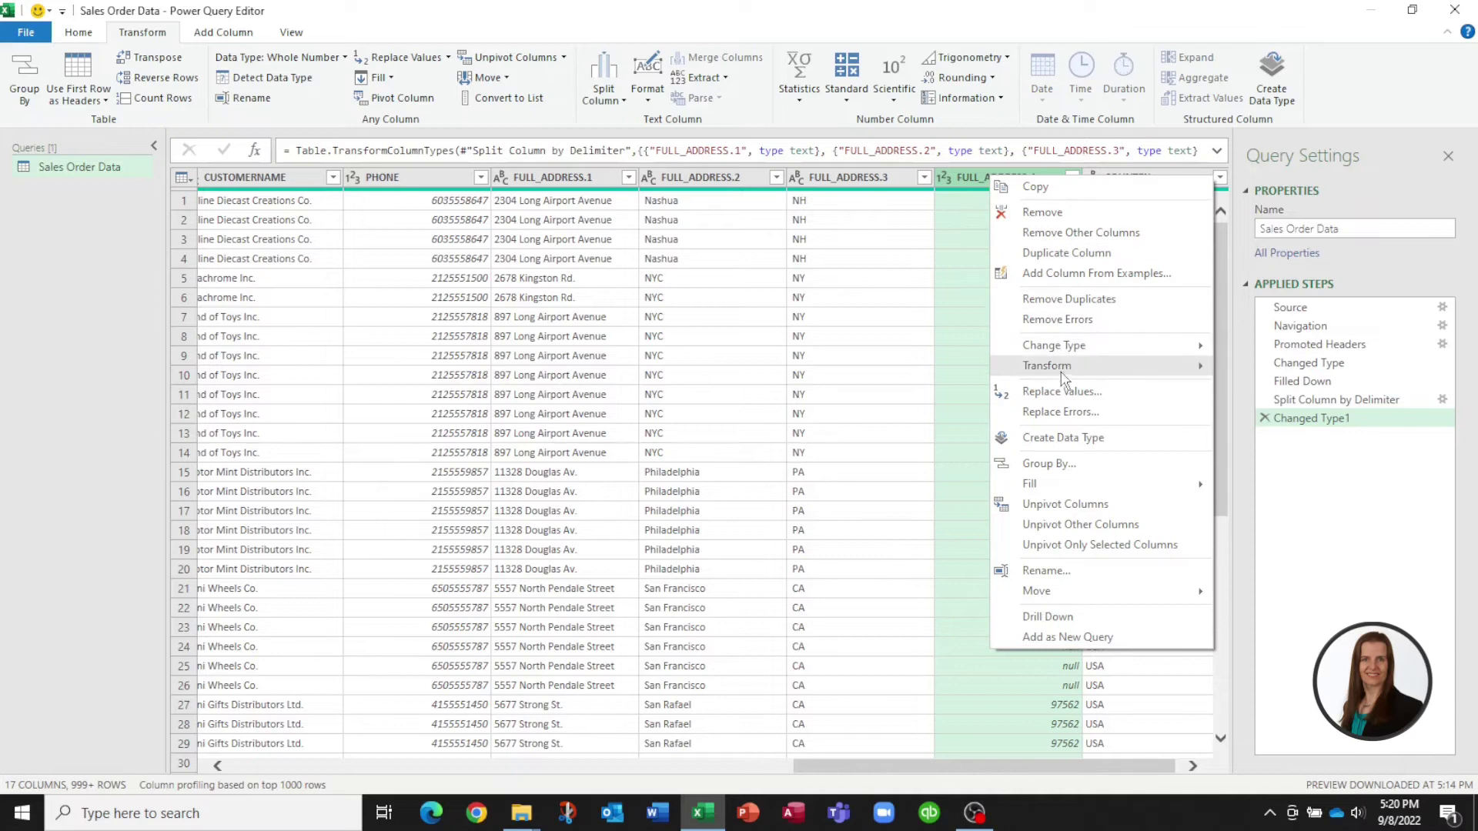
{"action": "mouse_move", "coordinate": [1055, 367]}
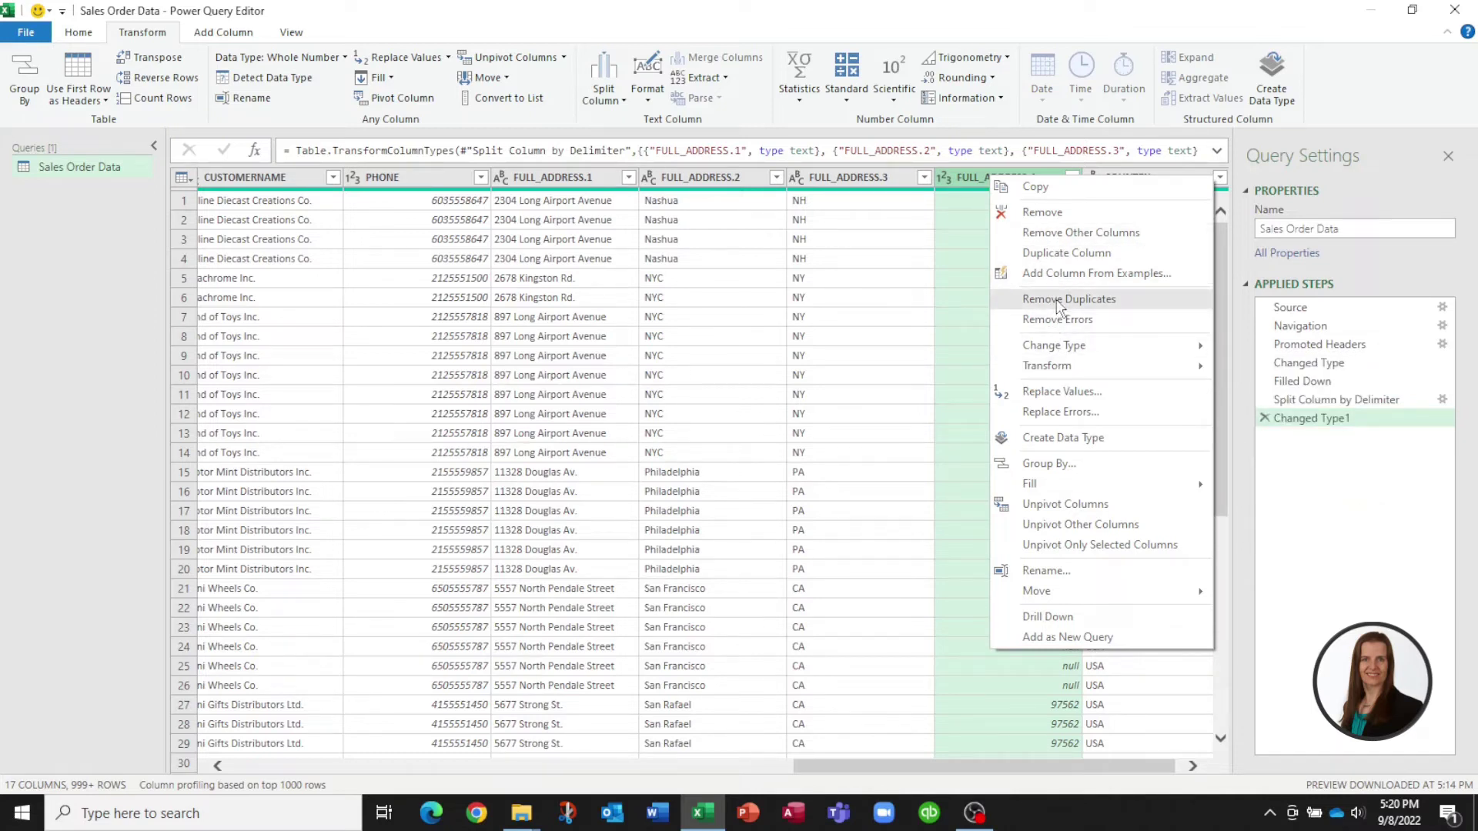
{"action": "left_click", "coordinate": [1045, 570]}
{"action": "key", "text": "Home"}
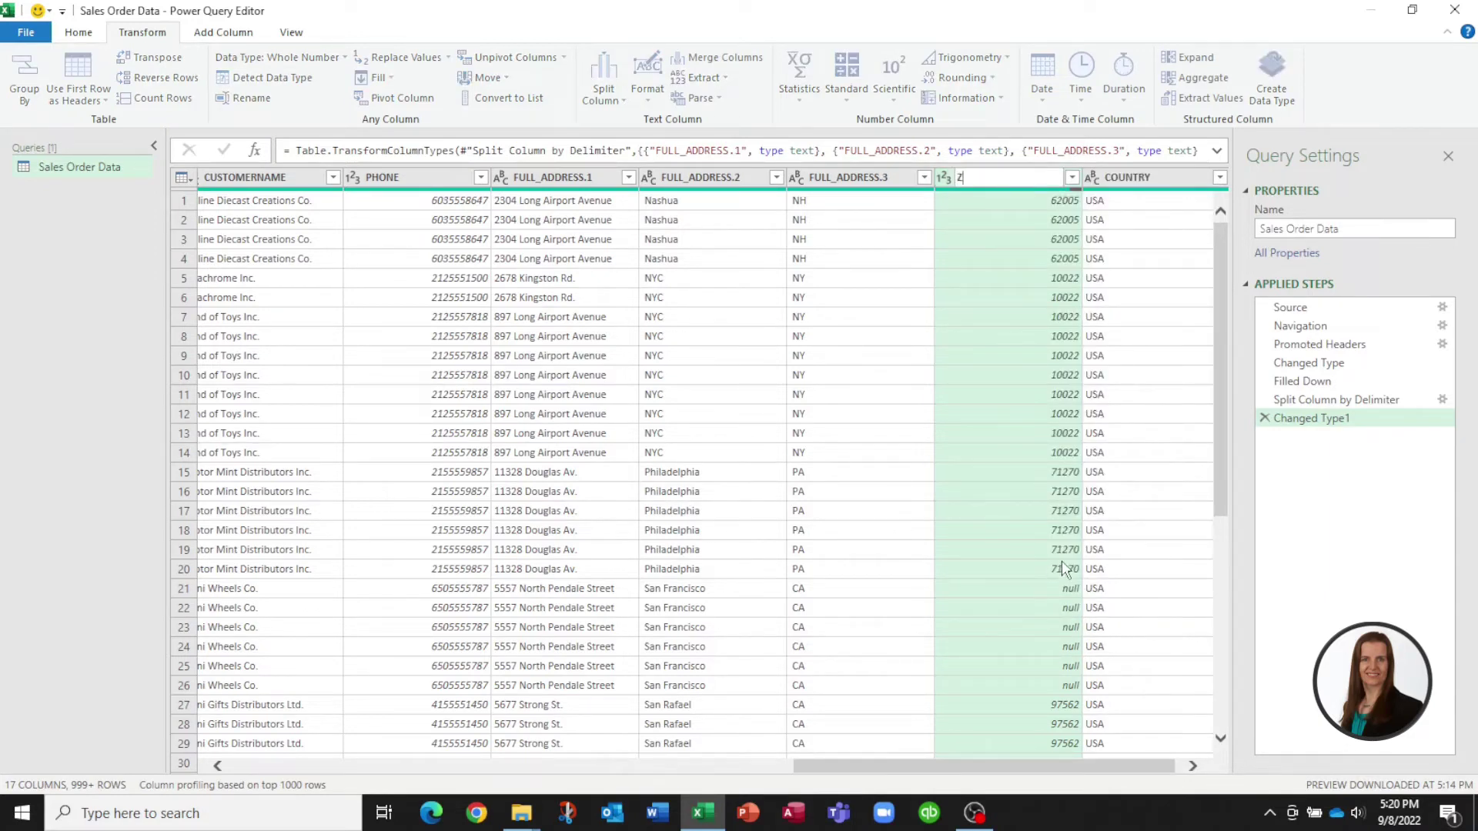
{"action": "key", "text": "Return"}
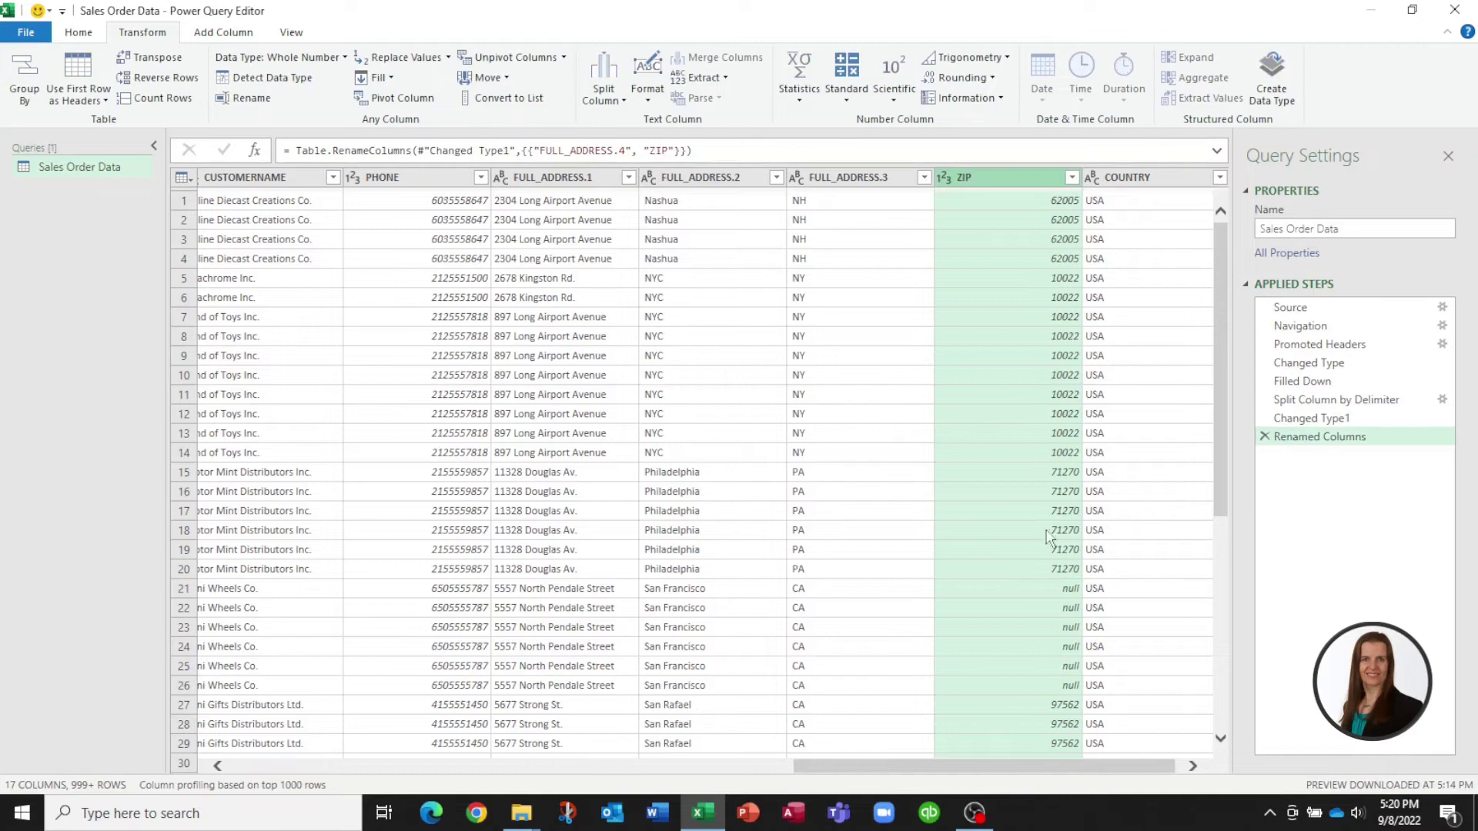
Step: Rename FULL_ADDRESS.3, .2 and .1 to STATE, CITY and STREET
{"action": "right_click", "coordinate": [868, 185]}
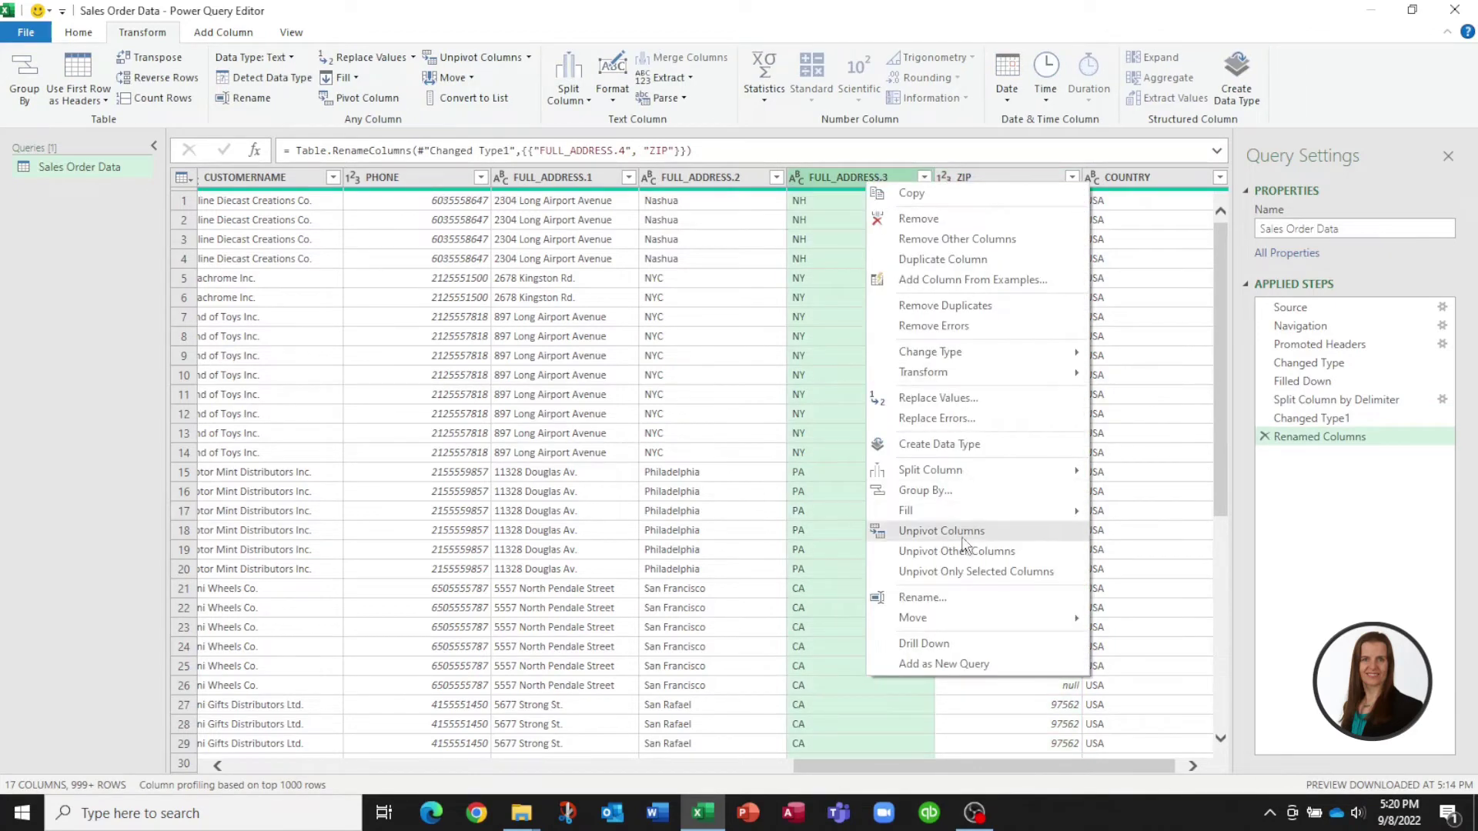
{"action": "left_click", "coordinate": [937, 600]}
{"action": "type", "text": "STATE"}
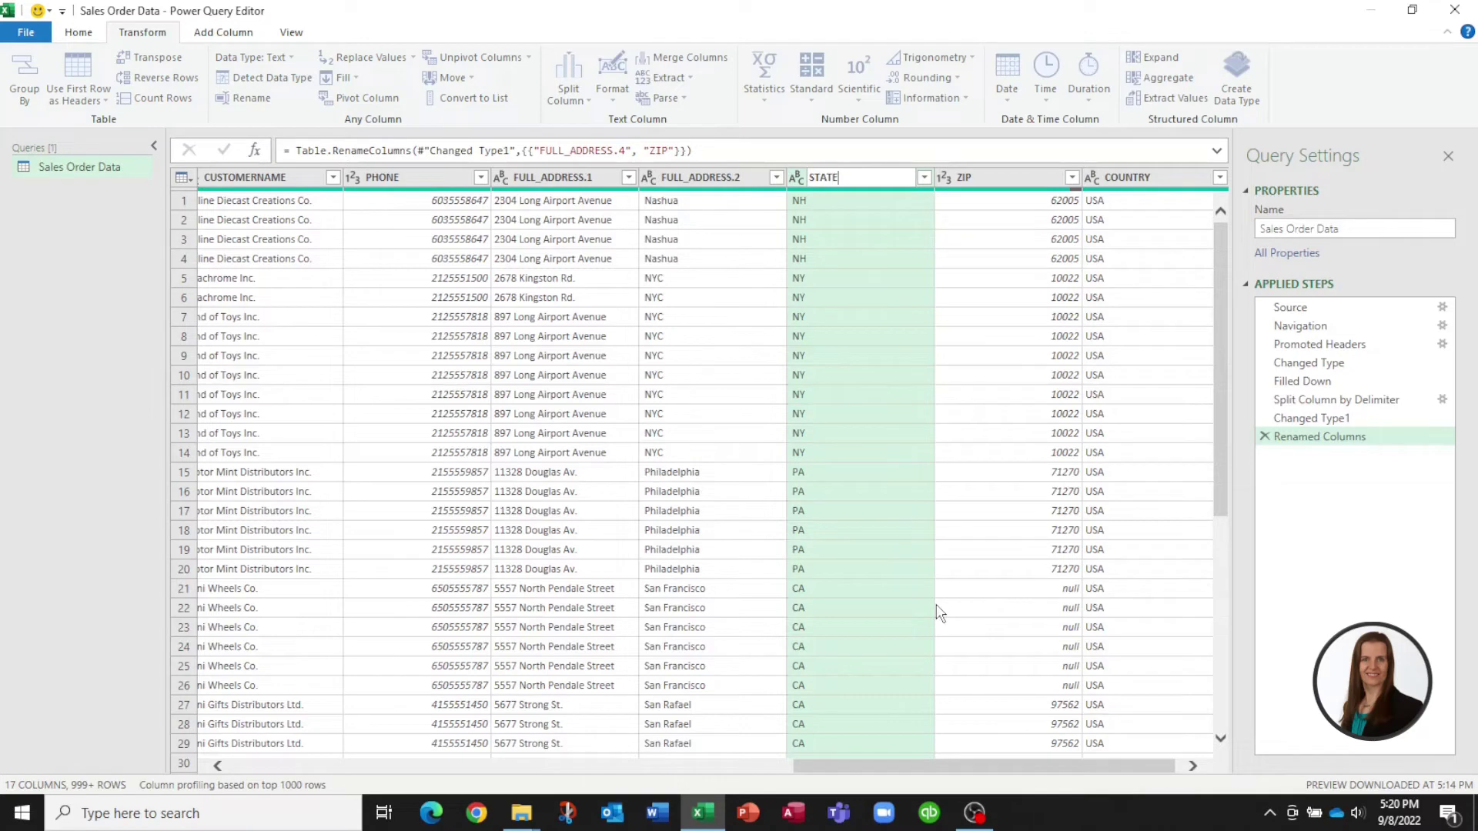
{"action": "key", "text": "Return"}
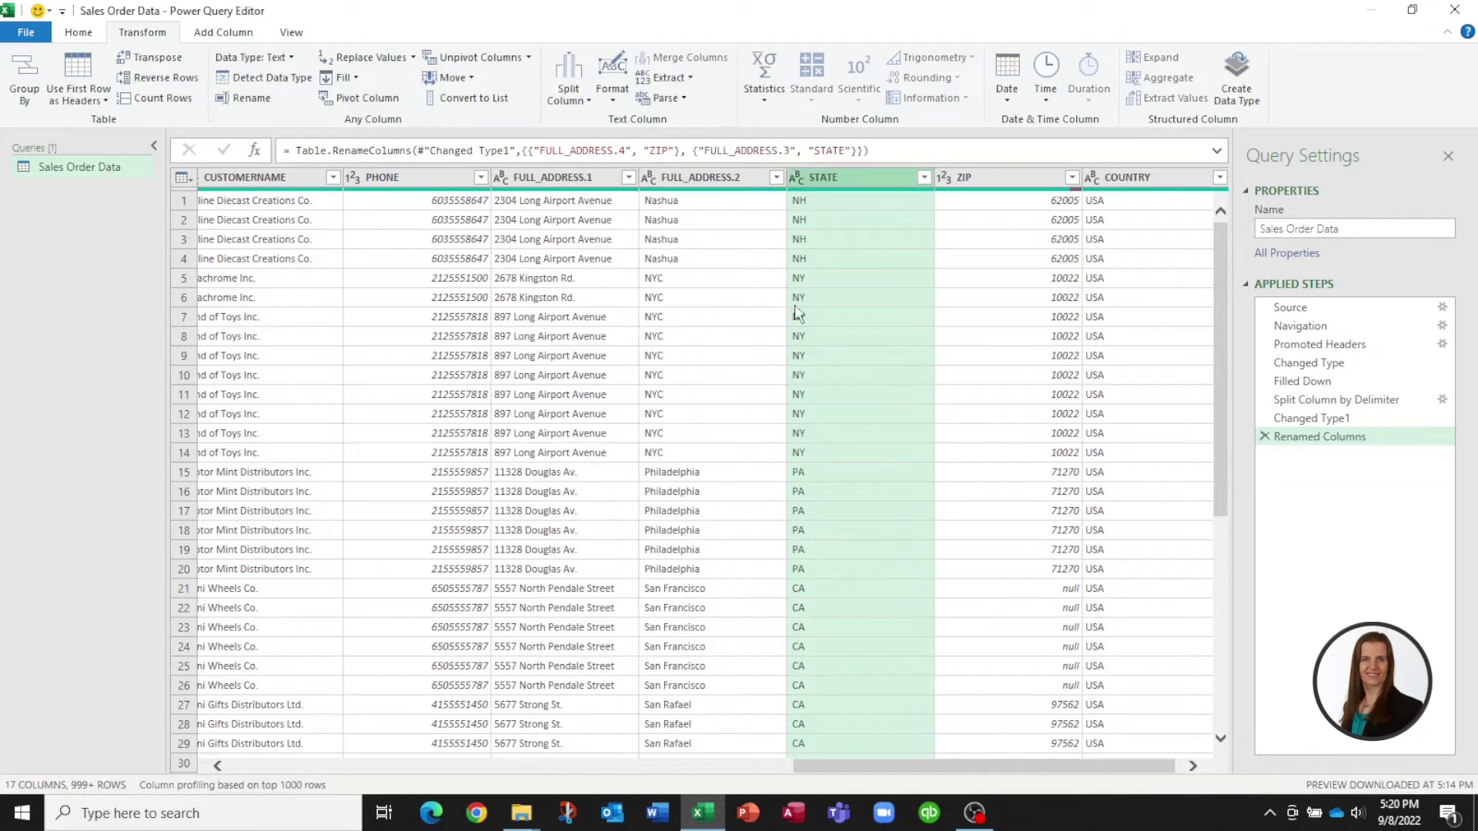
{"action": "right_click", "coordinate": [705, 178]}
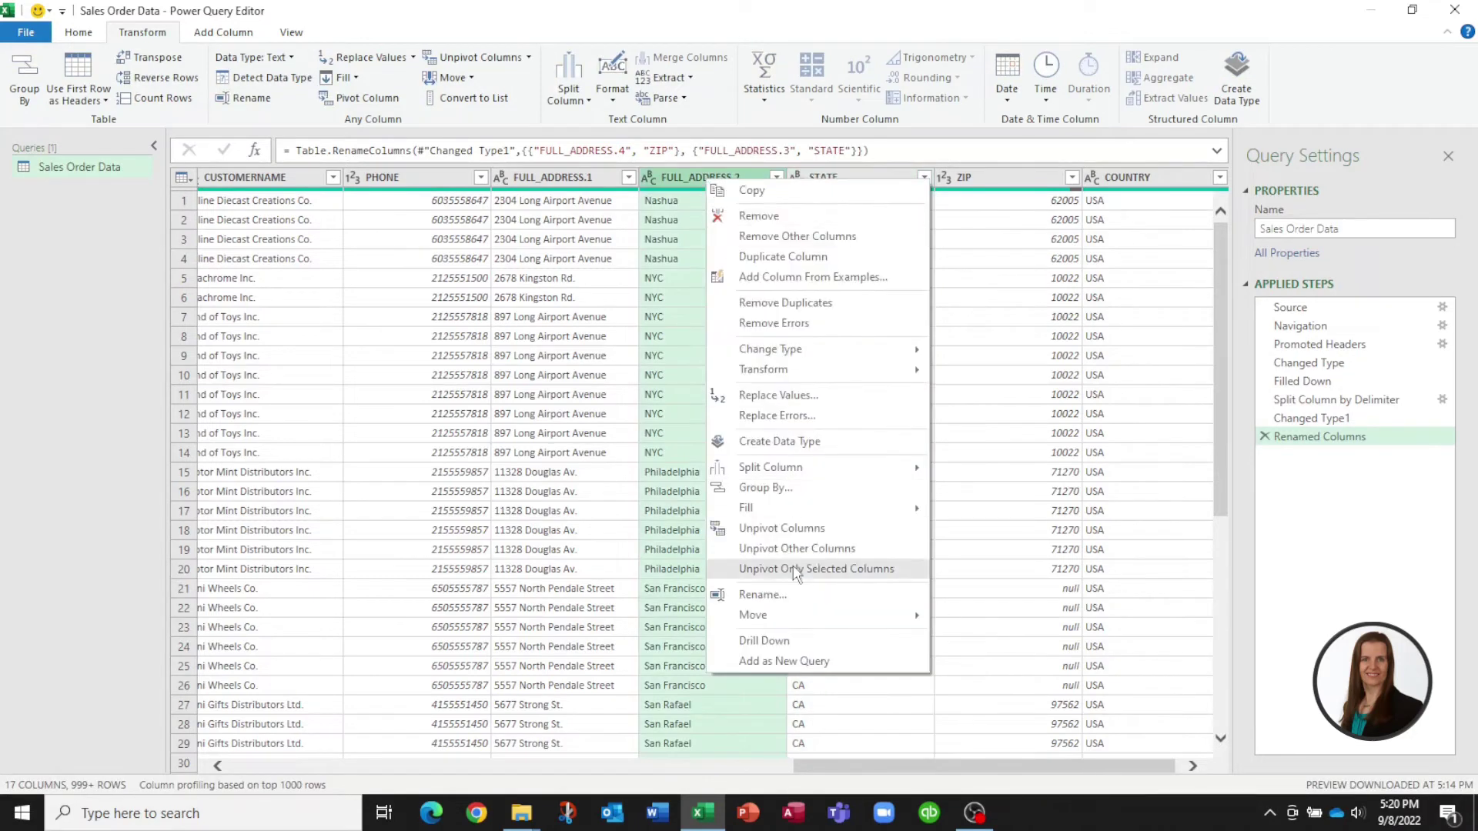
{"action": "left_click", "coordinate": [777, 597]}
{"action": "type", "text": "CITY"}
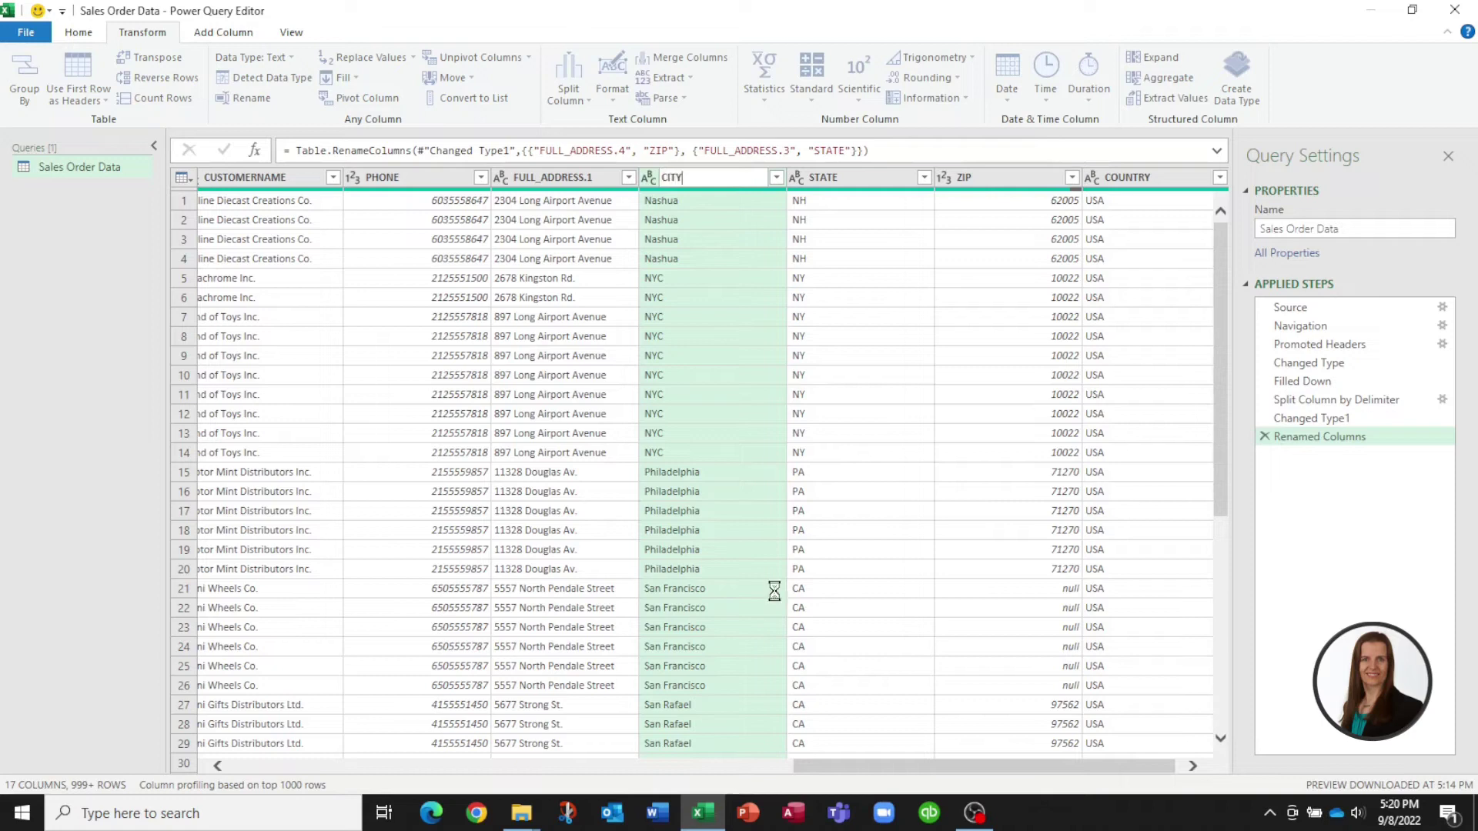
{"action": "key", "text": "Return"}
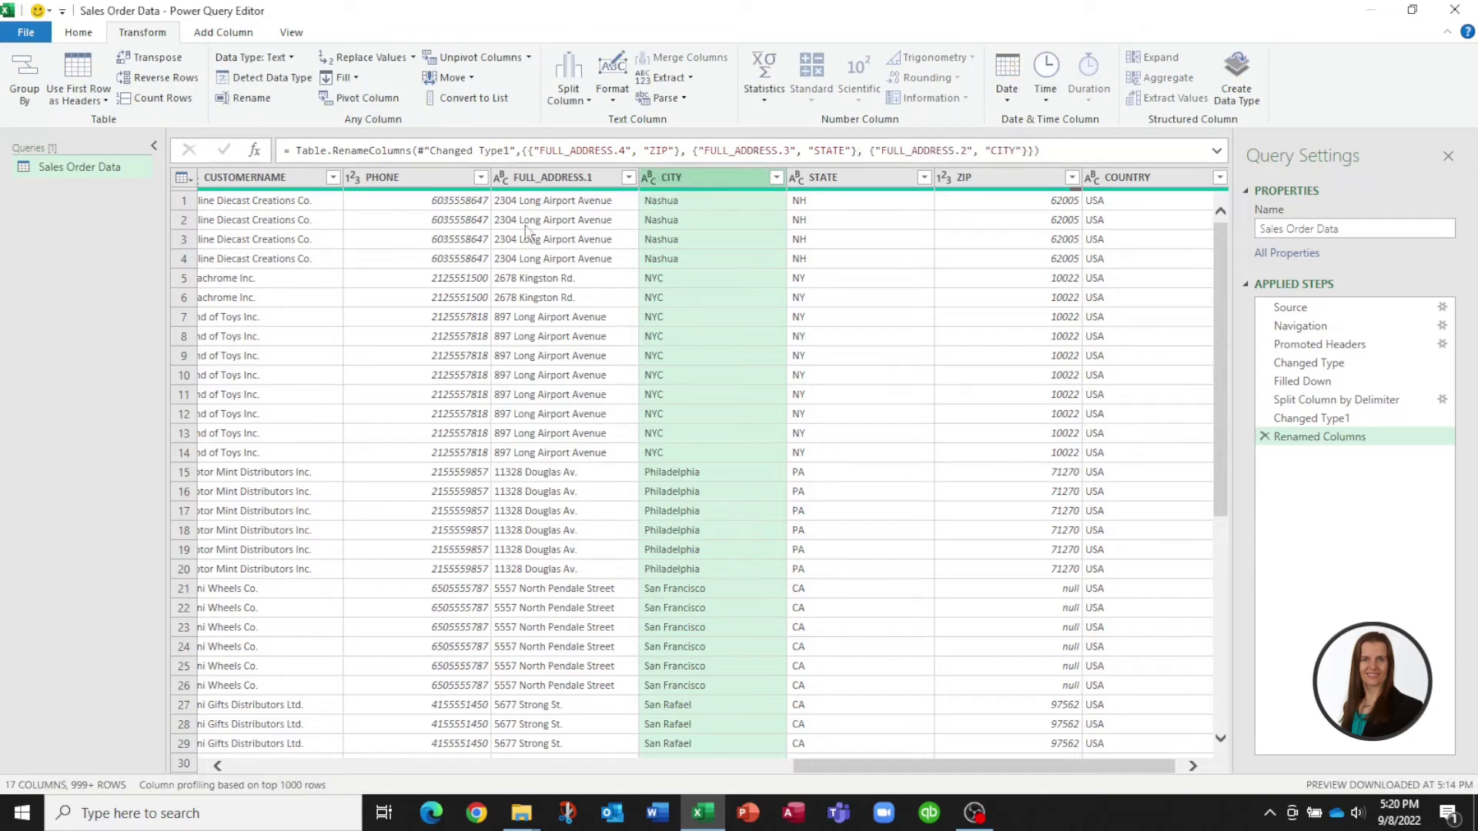
{"action": "right_click", "coordinate": [552, 180]}
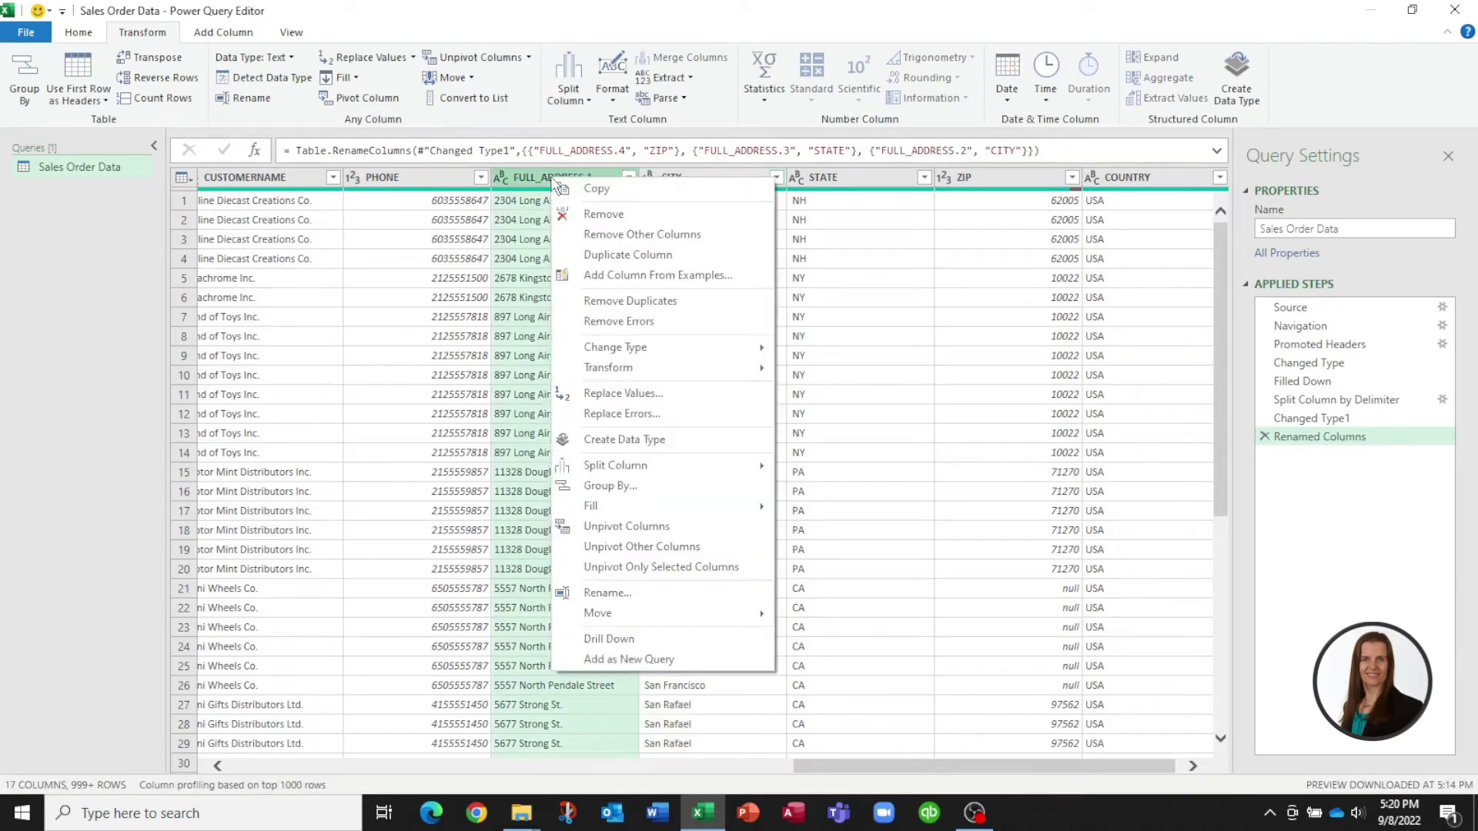
{"action": "left_click", "coordinate": [623, 593]}
{"action": "type", "text": "STREET"}
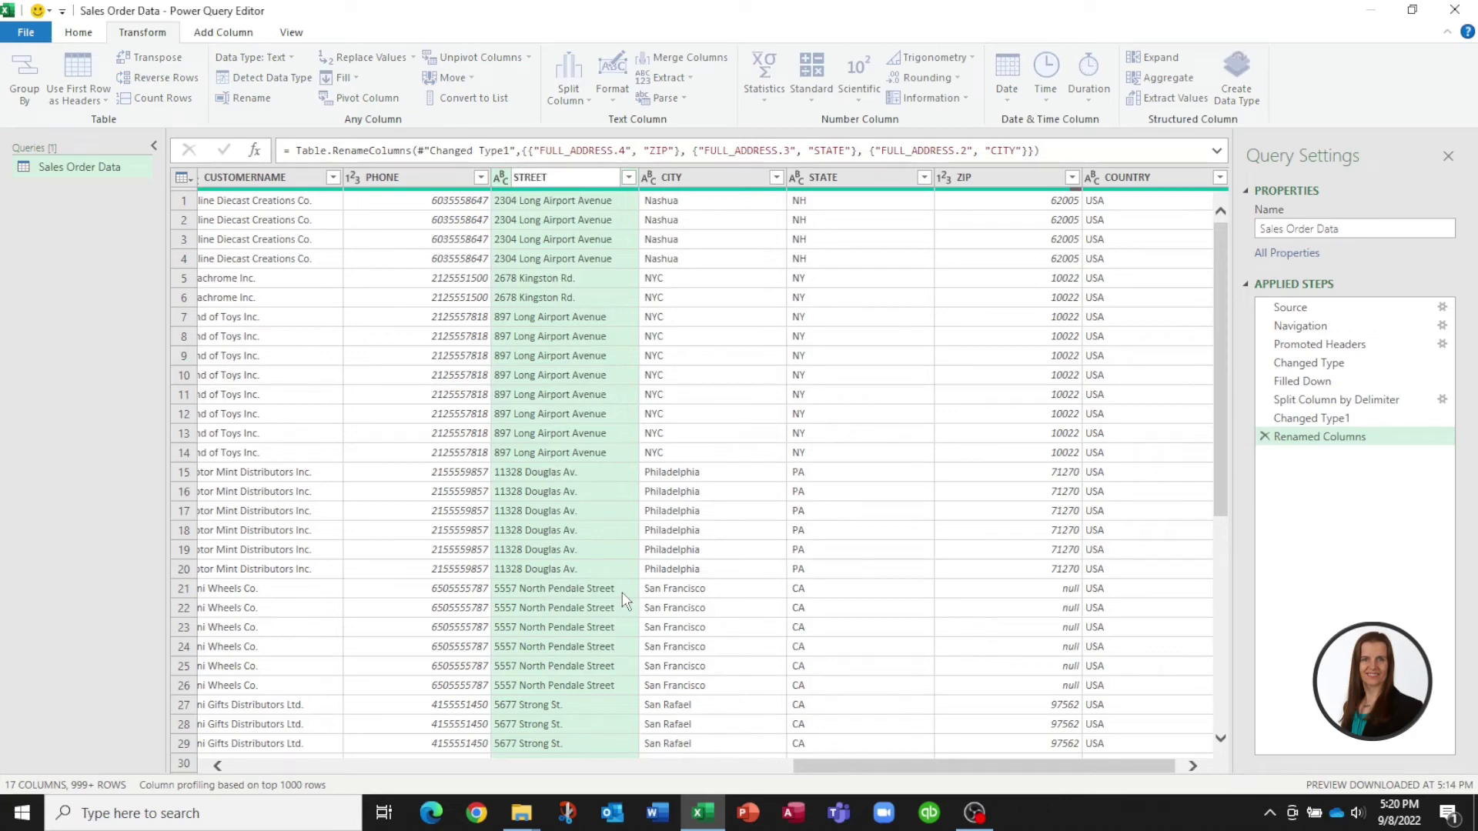
{"action": "key", "text": "Return"}
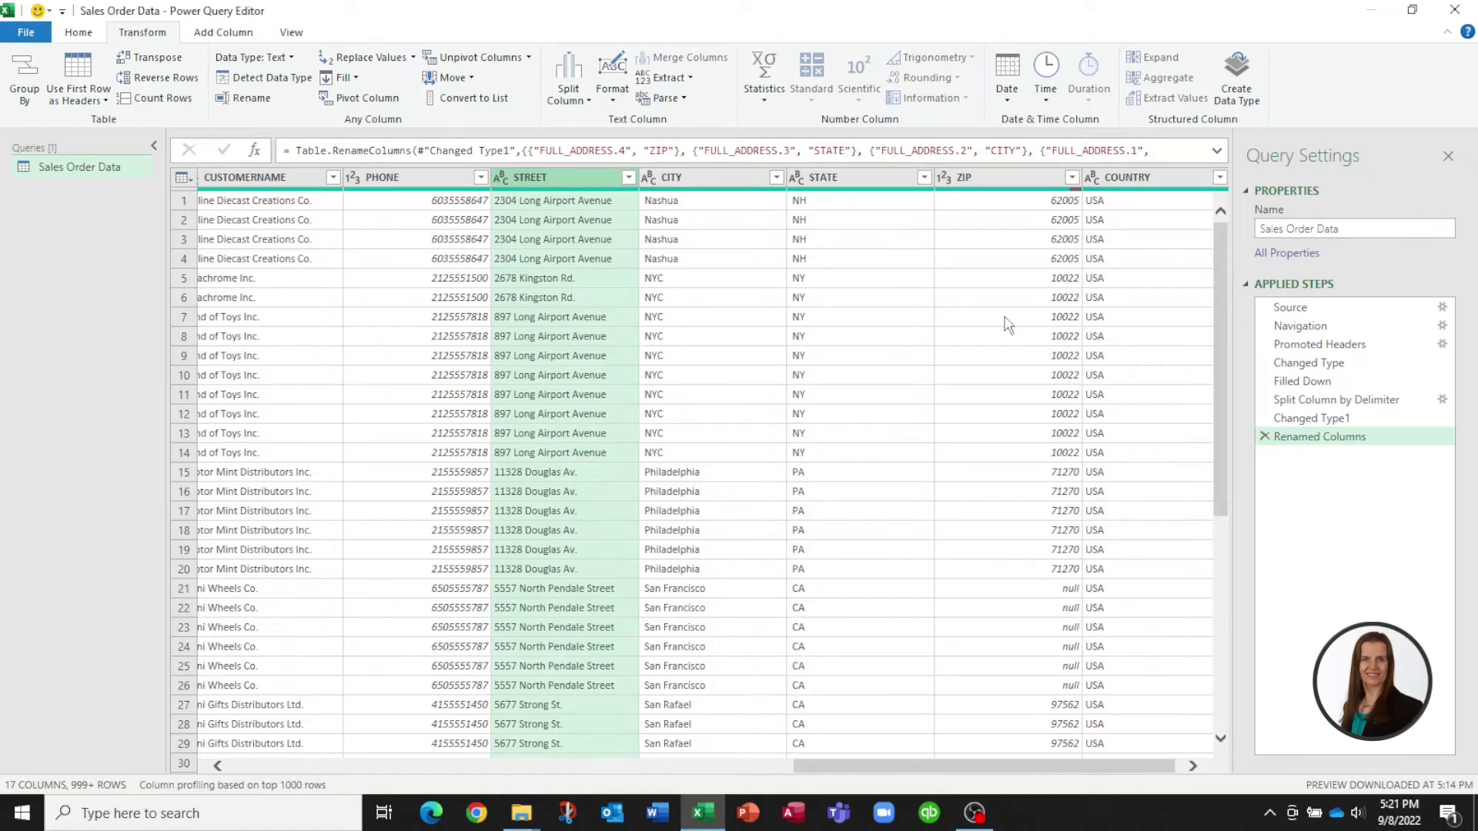
Step: Use Choose Columns to uncheck PHONE, MSRP and STATUS, keeping 14 columns
{"action": "left_click", "coordinate": [82, 33]}
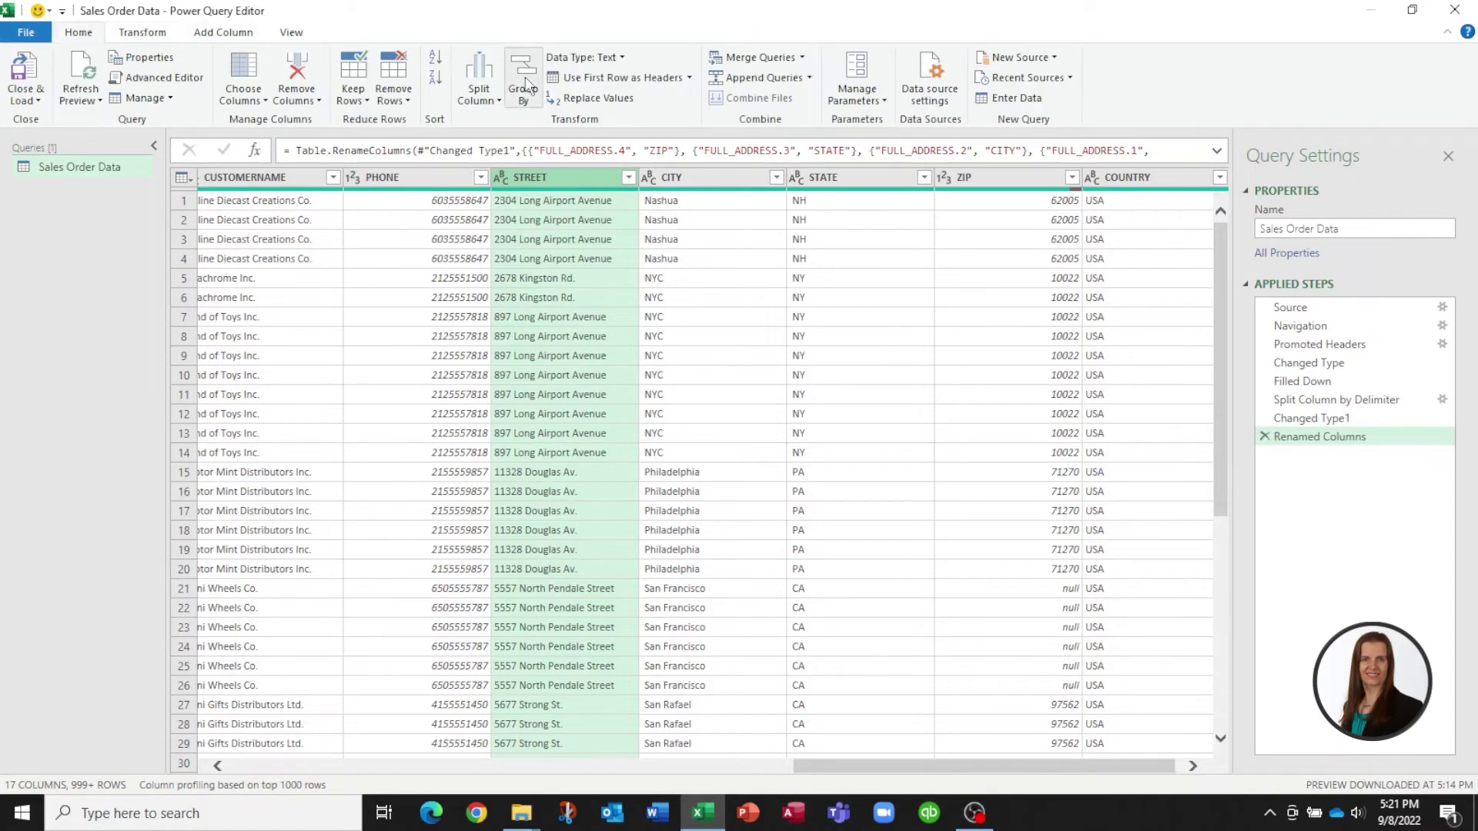
{"action": "left_click", "coordinate": [253, 101]}
{"action": "left_click", "coordinate": [284, 121]}
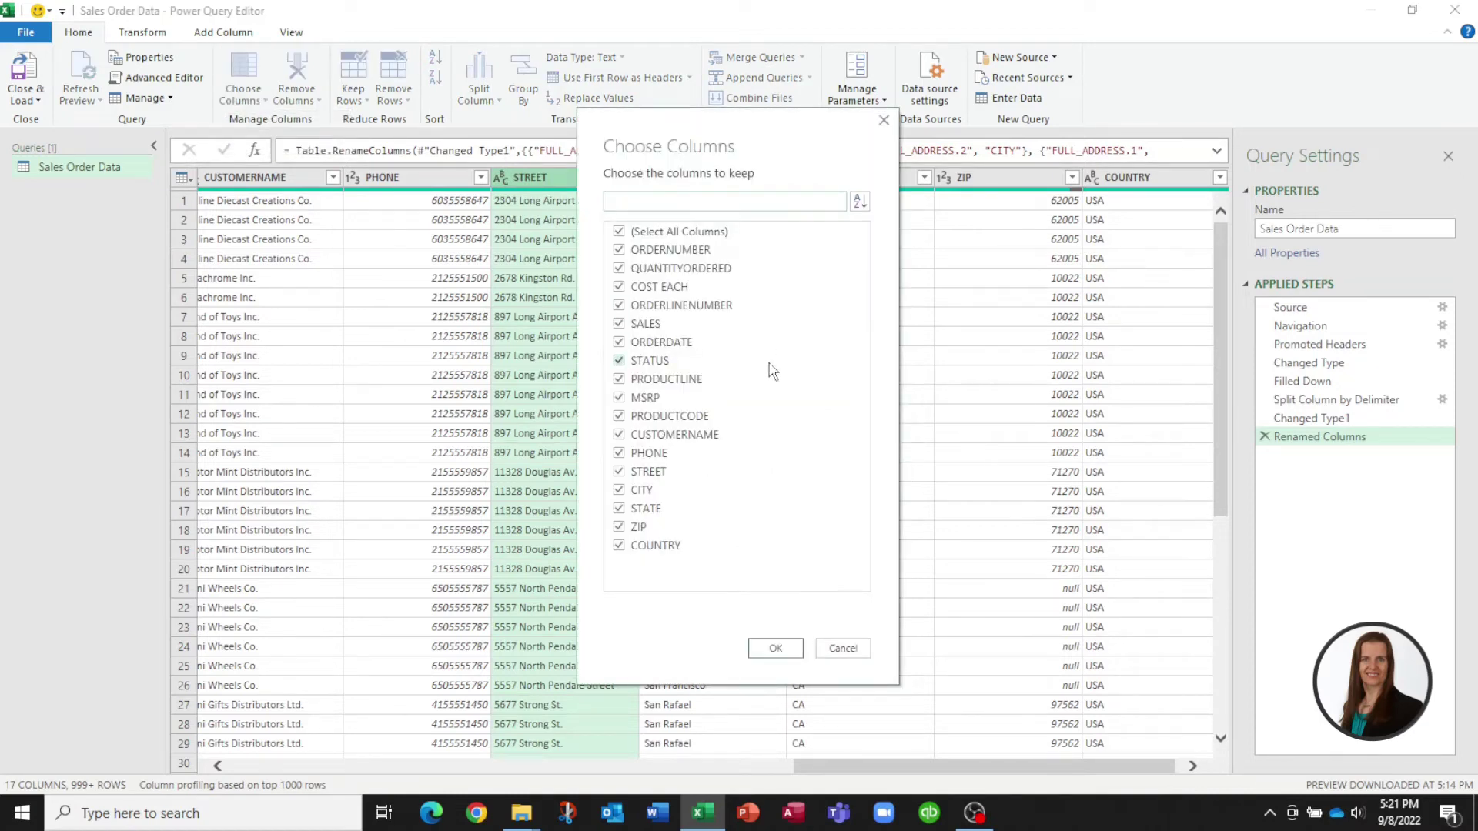
{"action": "left_click", "coordinate": [620, 454]}
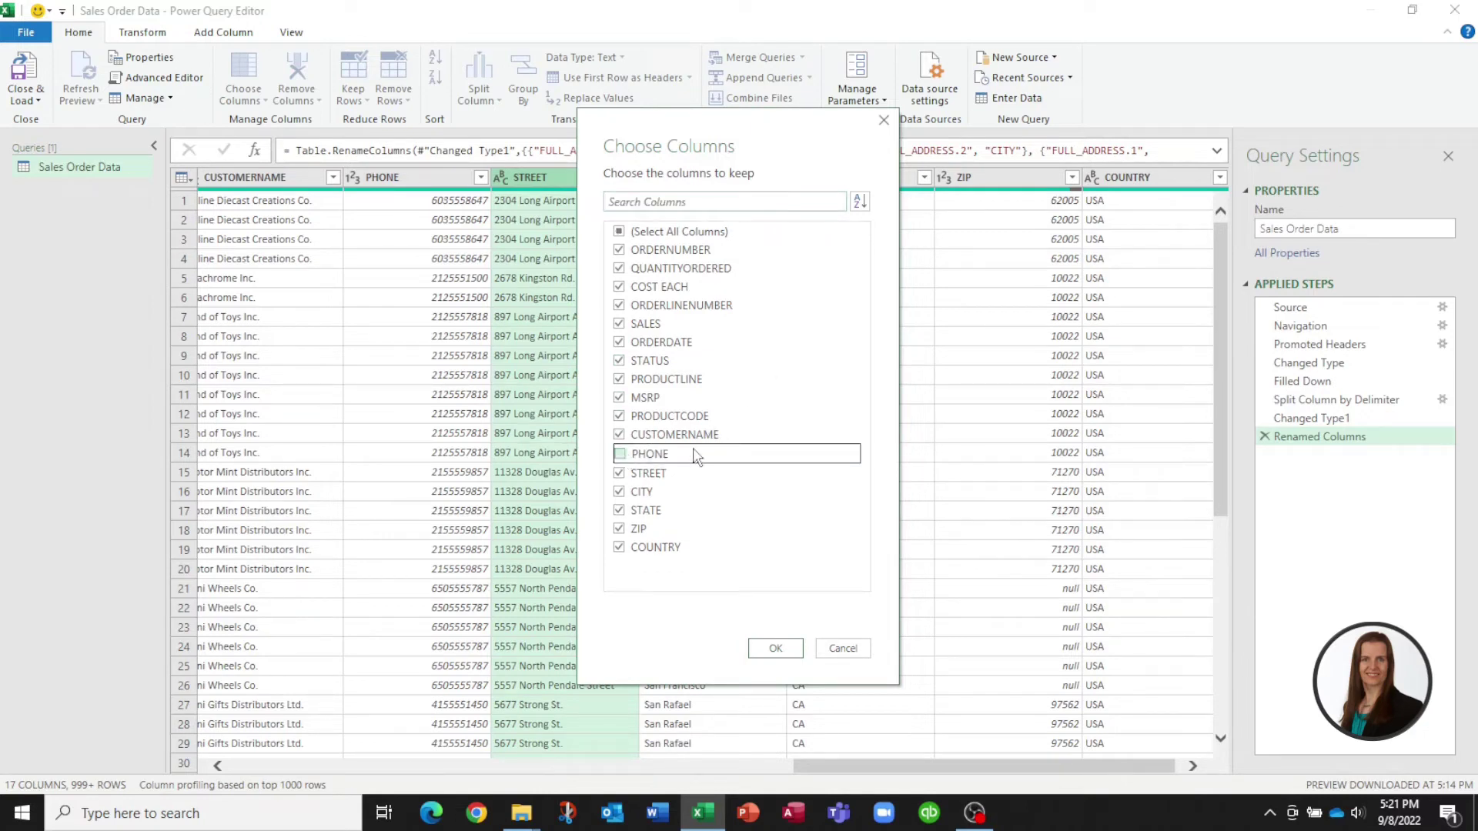
{"action": "left_click", "coordinate": [639, 399]}
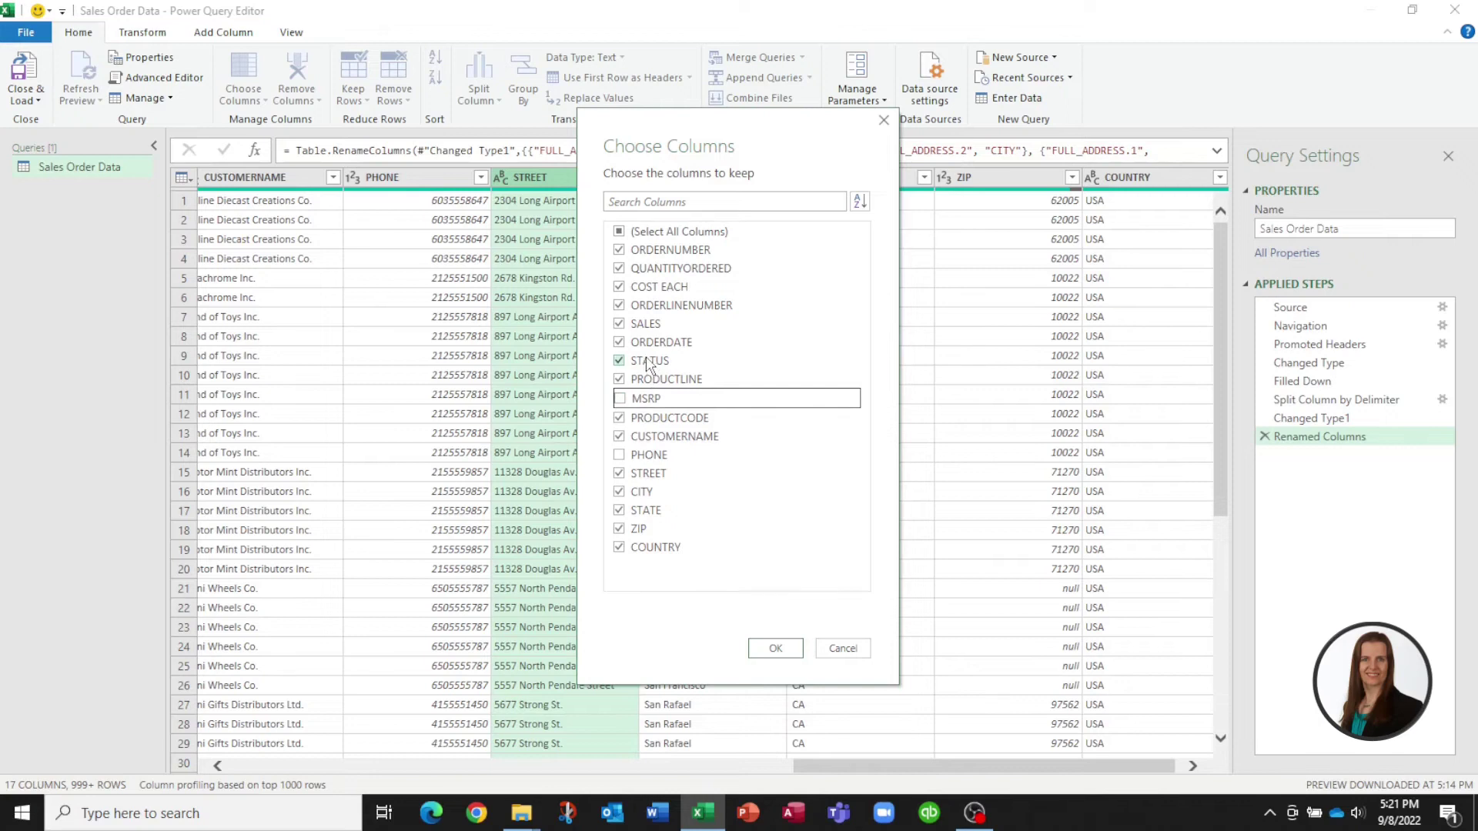
{"action": "left_click", "coordinate": [620, 362]}
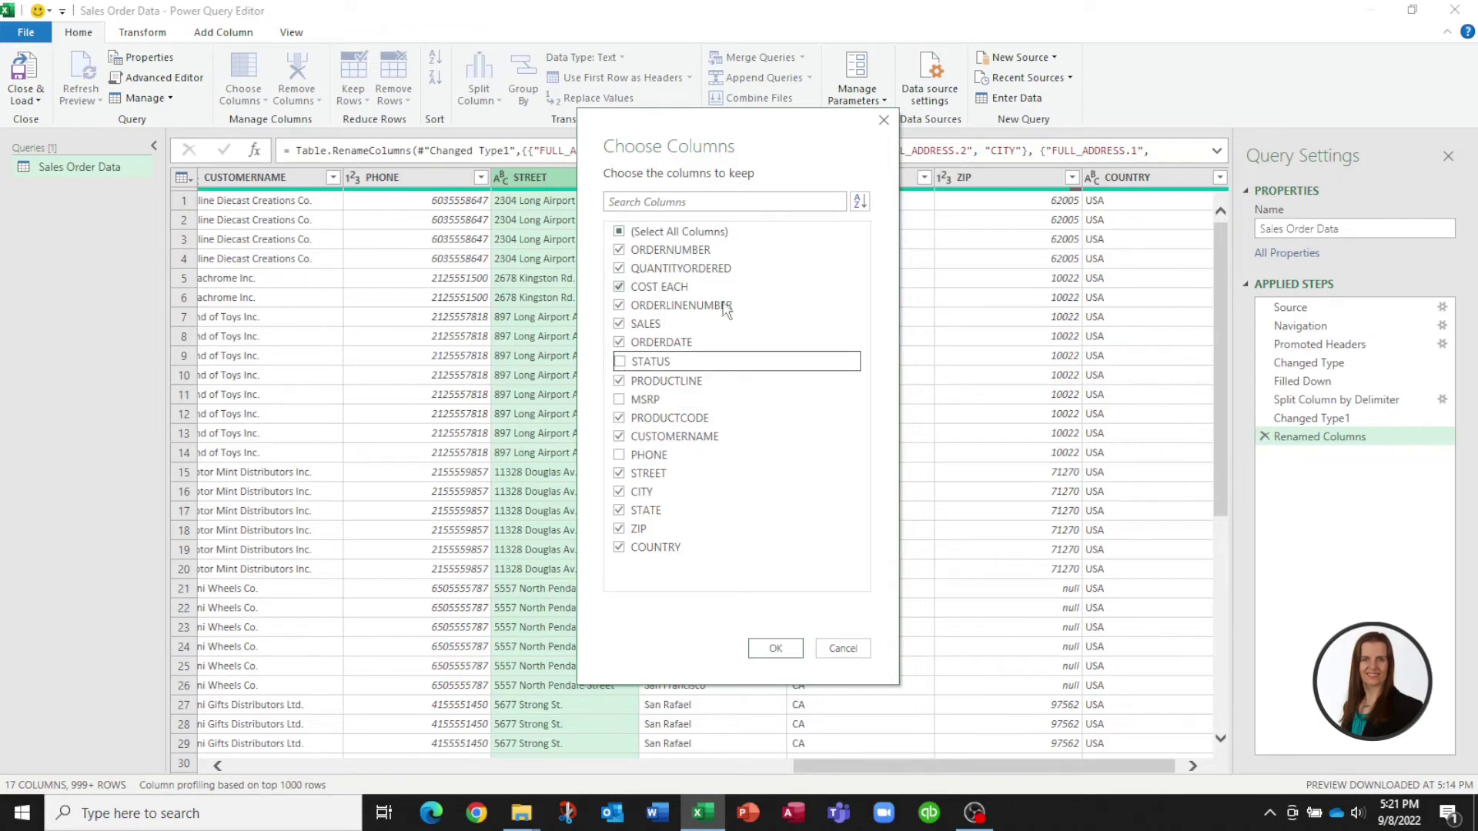
{"action": "left_click", "coordinate": [775, 649]}
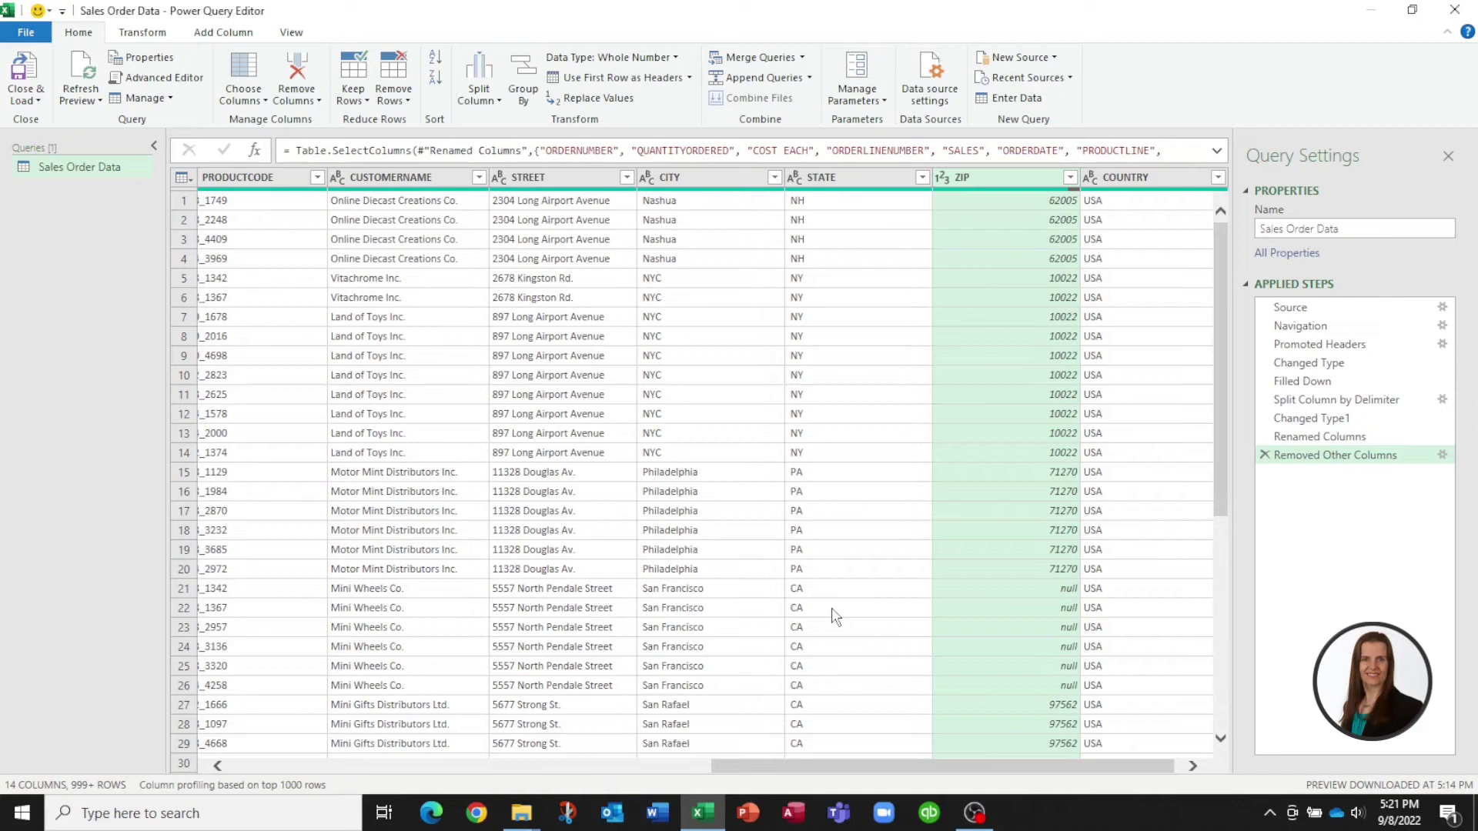
{"action": "left_click_drag", "start_coordinate": [955, 765], "coordinate": [384, 782]}
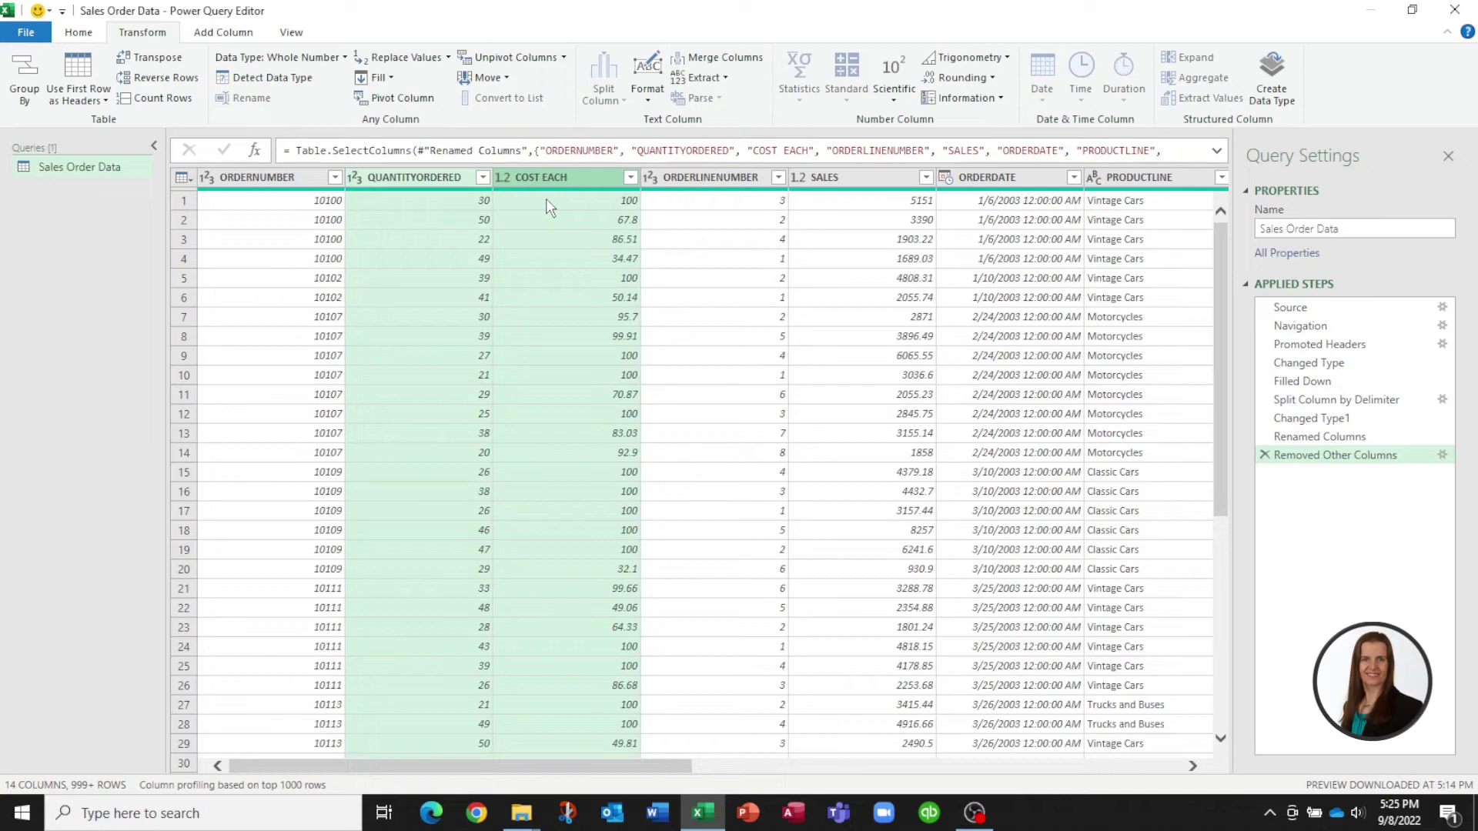
Step: Multiply QUANTITYORDERED by COST EACH into a new column and name it Total Cost
{"action": "right_click", "coordinate": [545, 179]}
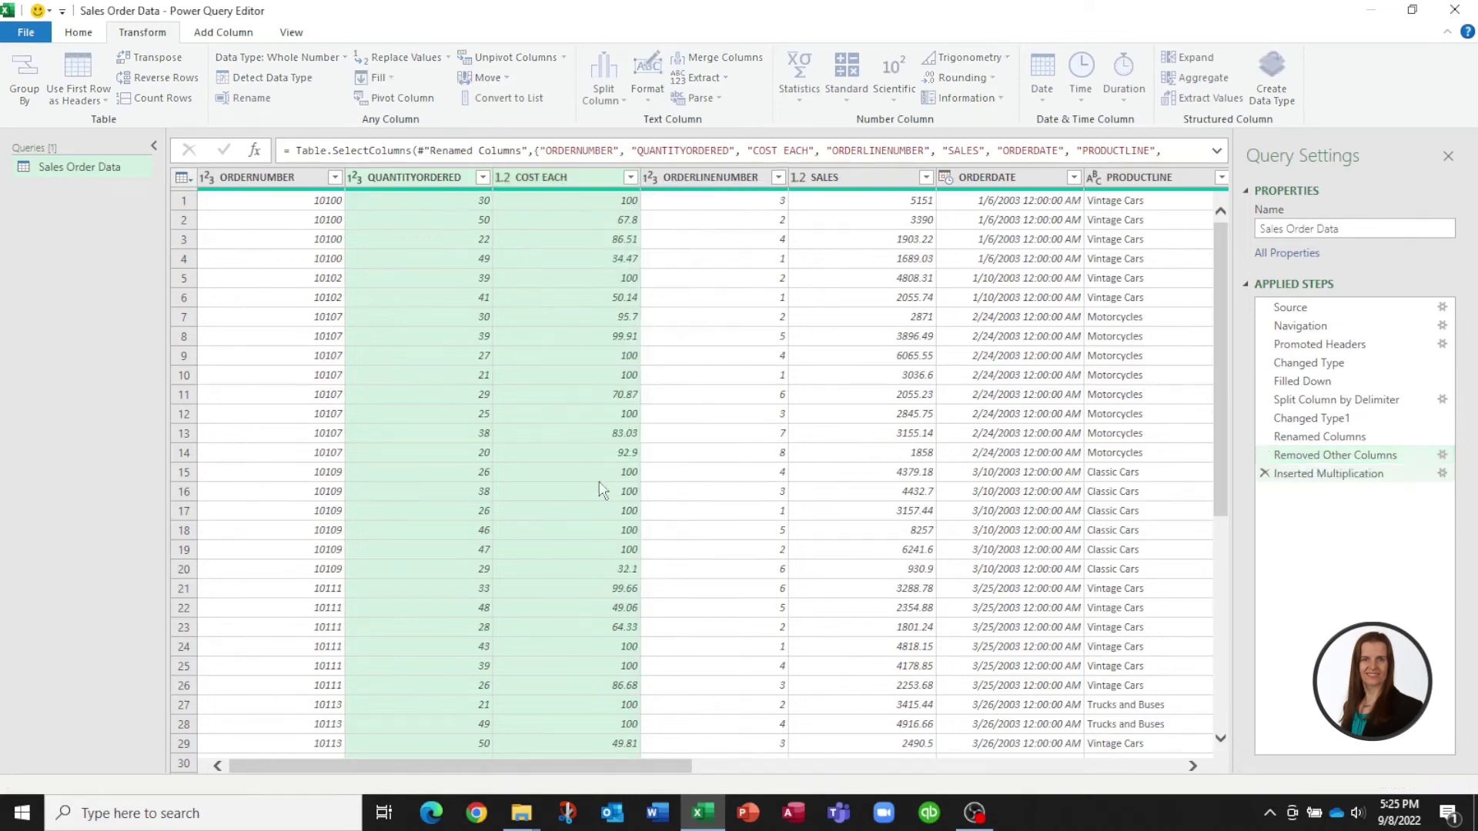
{"action": "left_click", "coordinate": [598, 479]}
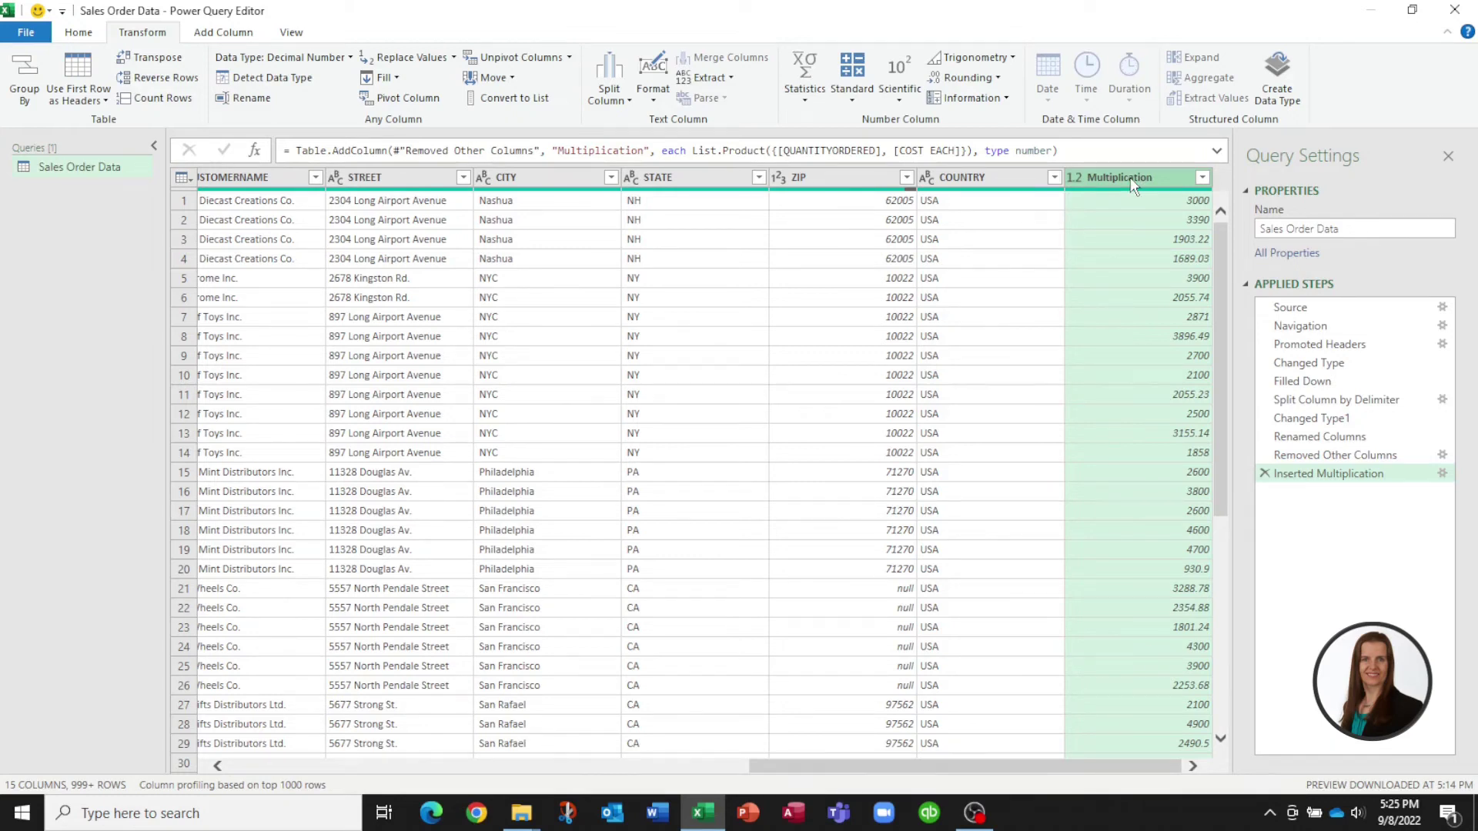
{"action": "right_click", "coordinate": [1130, 177]}
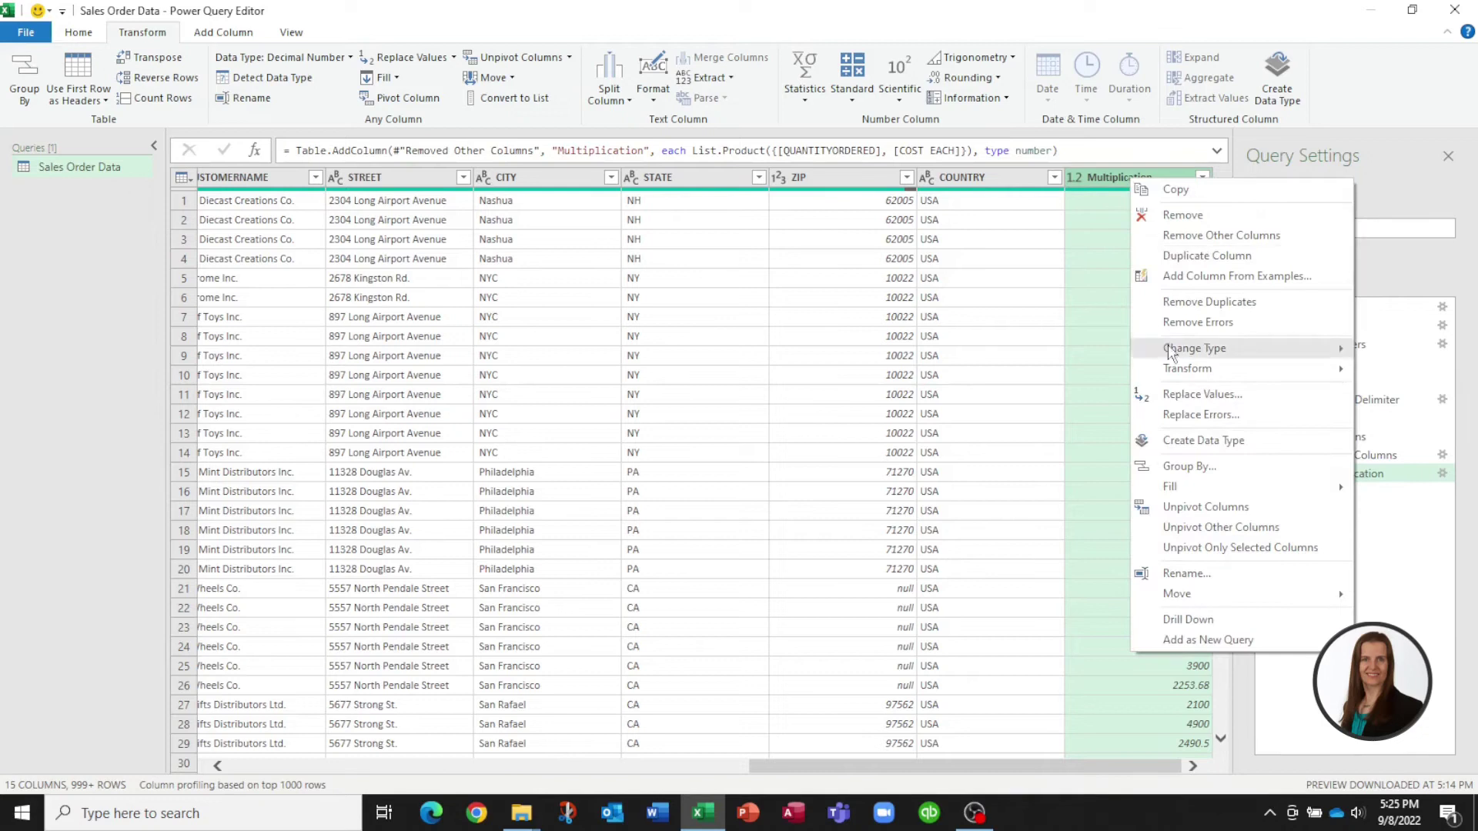
{"action": "left_click", "coordinate": [1186, 572]}
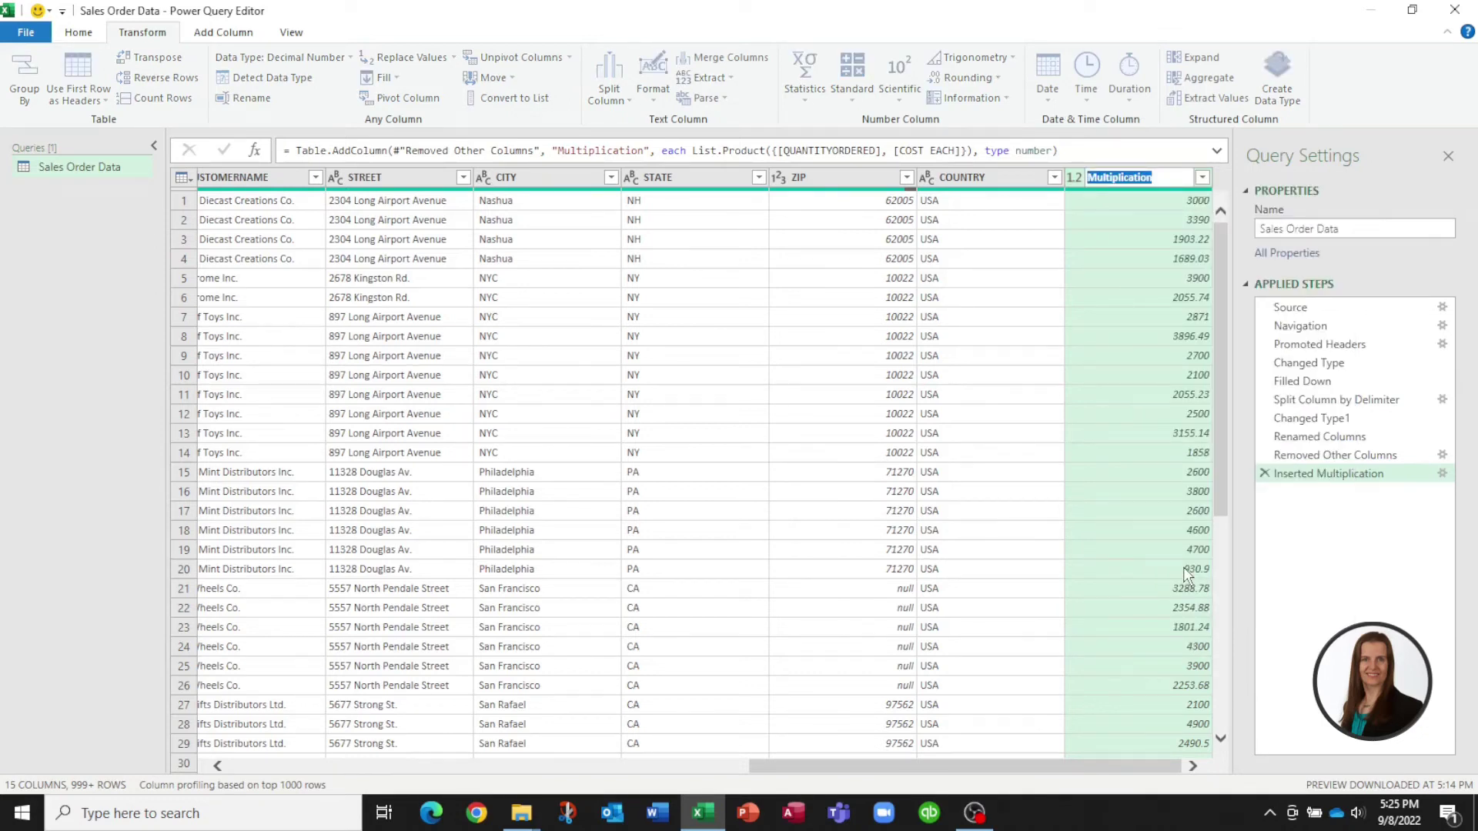
{"action": "type", "text": "Total Cost"}
Step: Confirm the Total Cost name, then add a Subtraction column from SALES and Total Cost
{"action": "key", "text": "Return"}
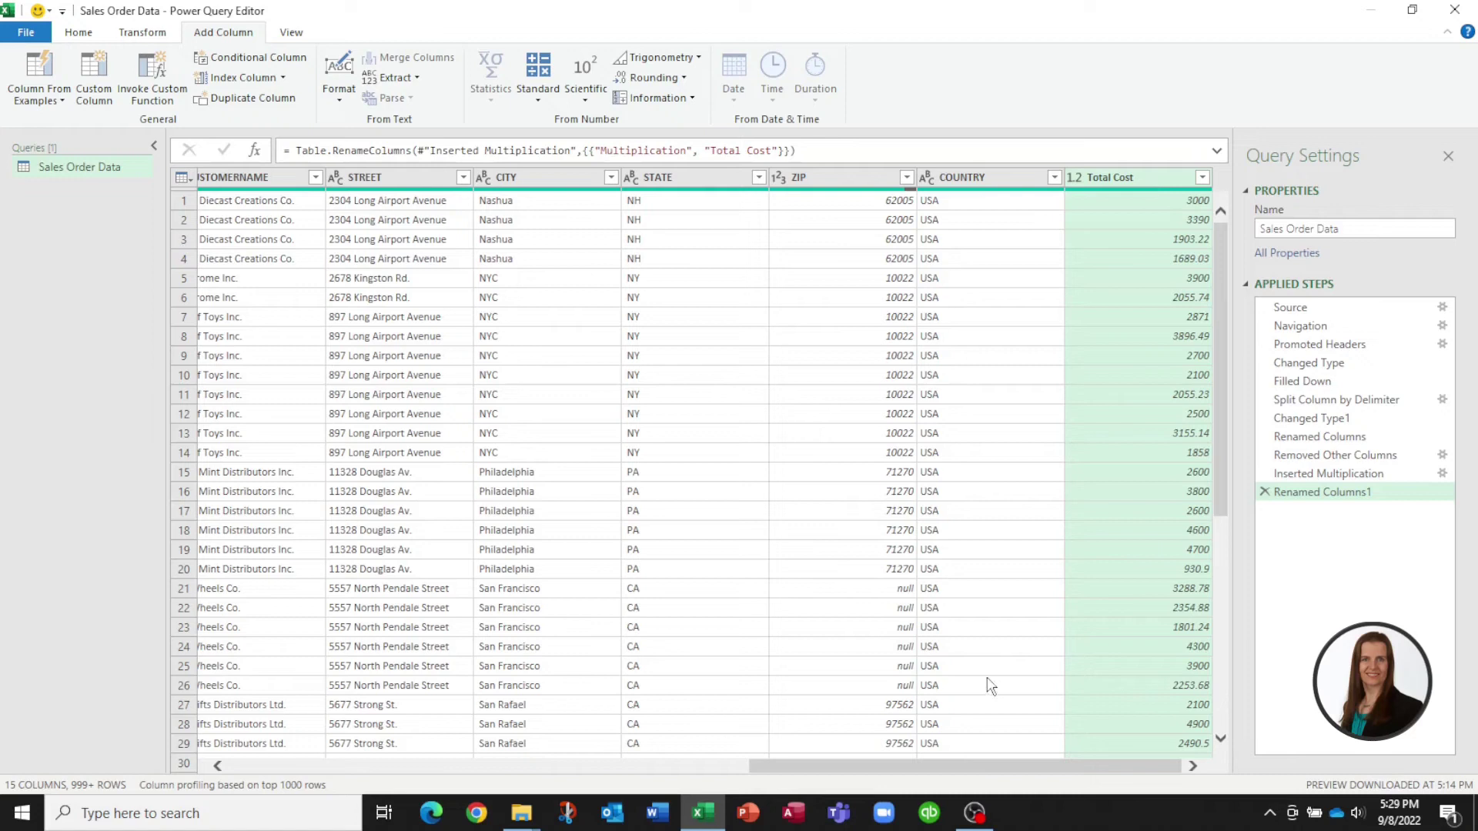
{"action": "left_click_drag", "start_coordinate": [952, 766], "coordinate": [574, 791]}
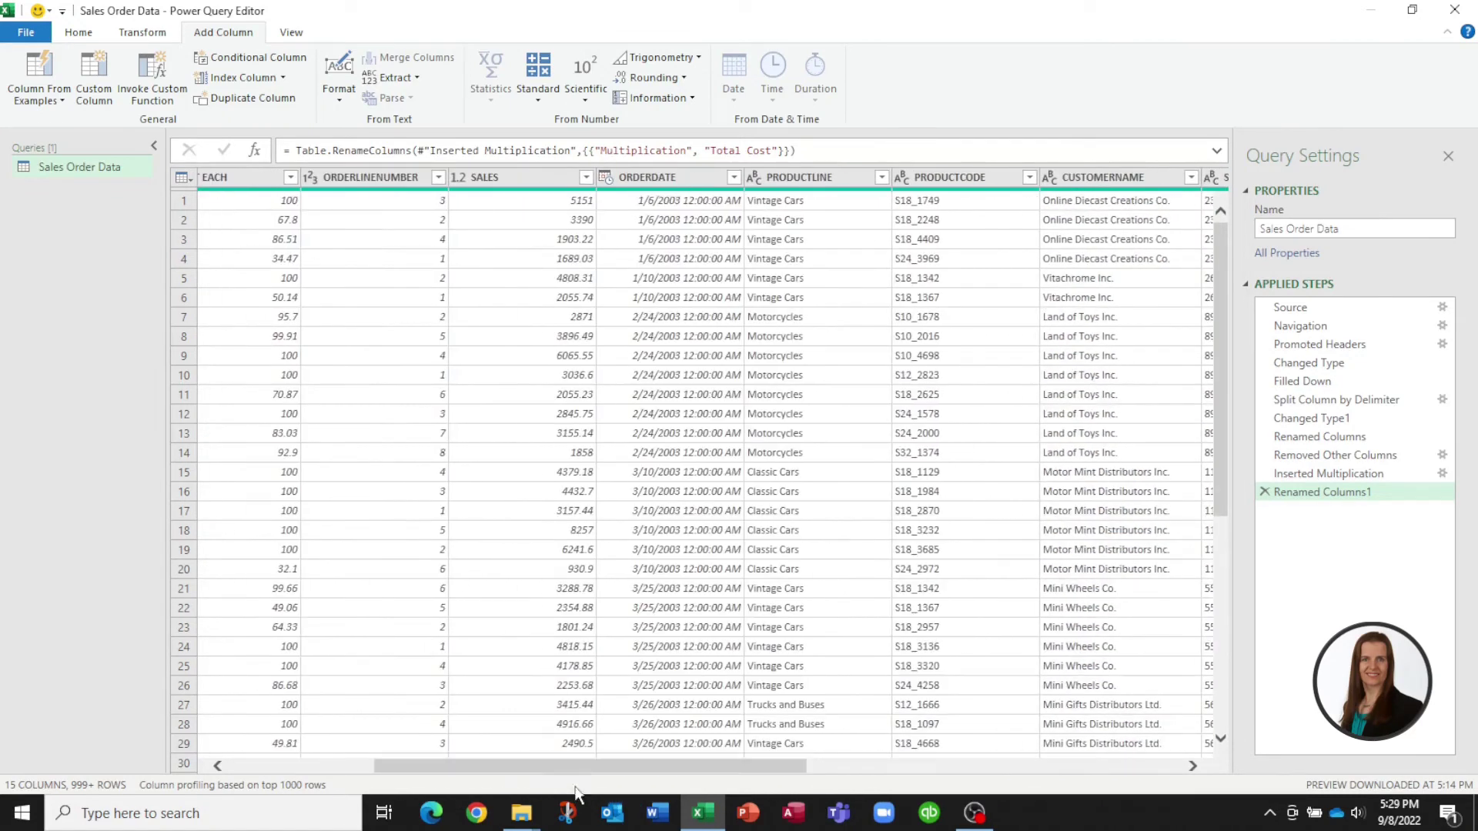
{"action": "left_click", "coordinate": [508, 184]}
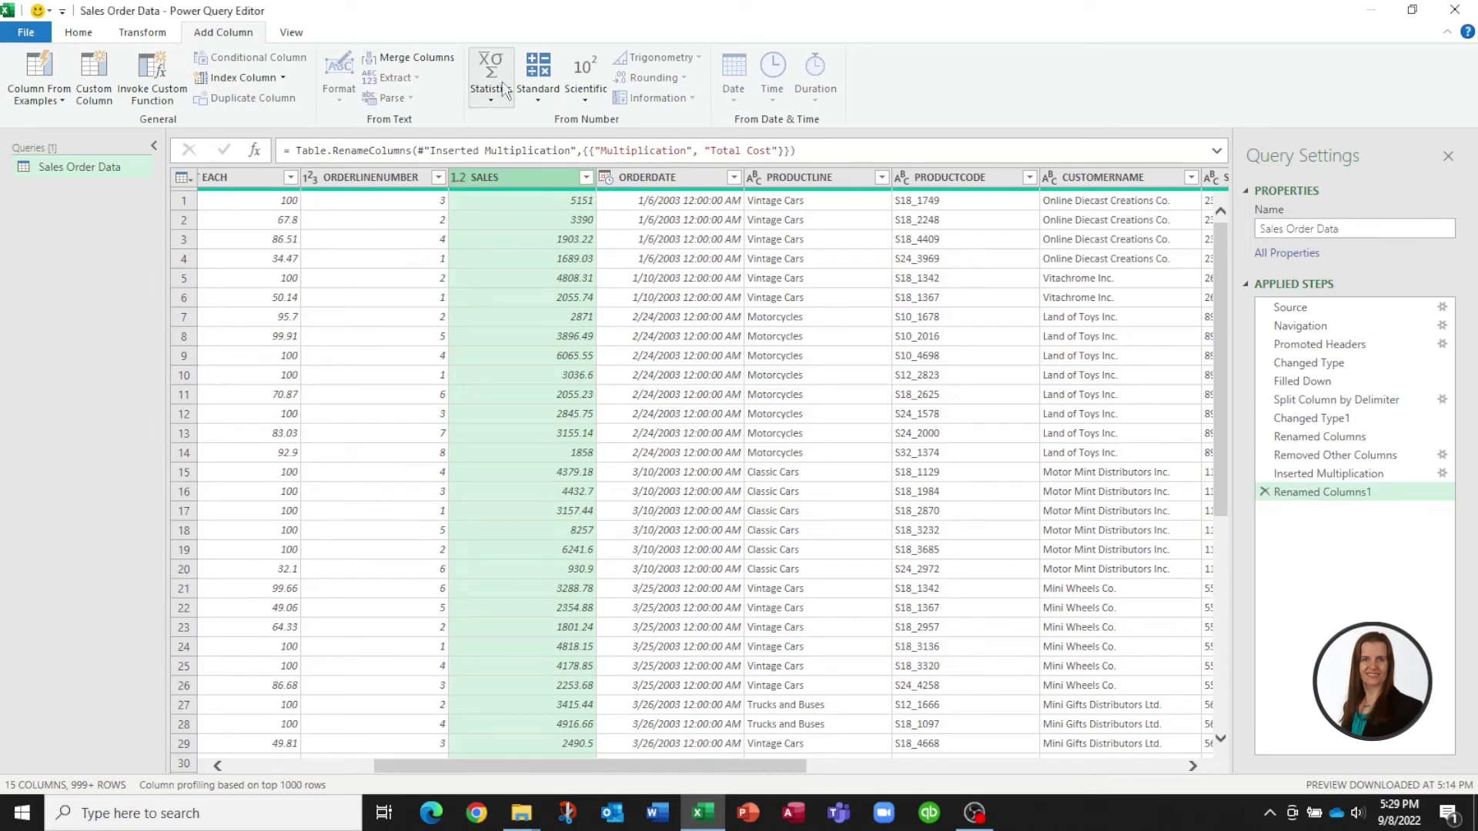
{"action": "left_click", "coordinate": [538, 100]}
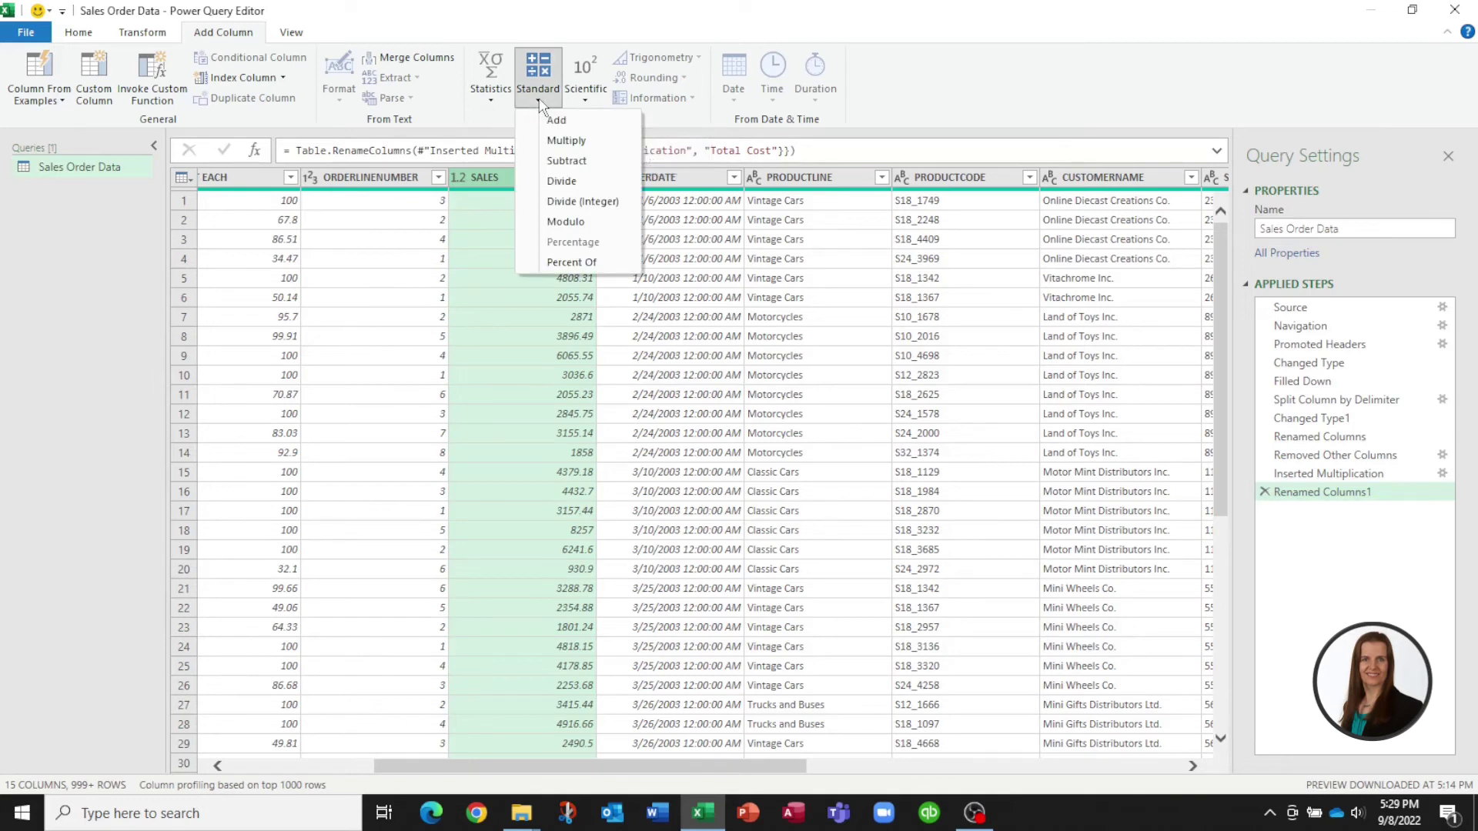
{"action": "left_click", "coordinate": [573, 162]}
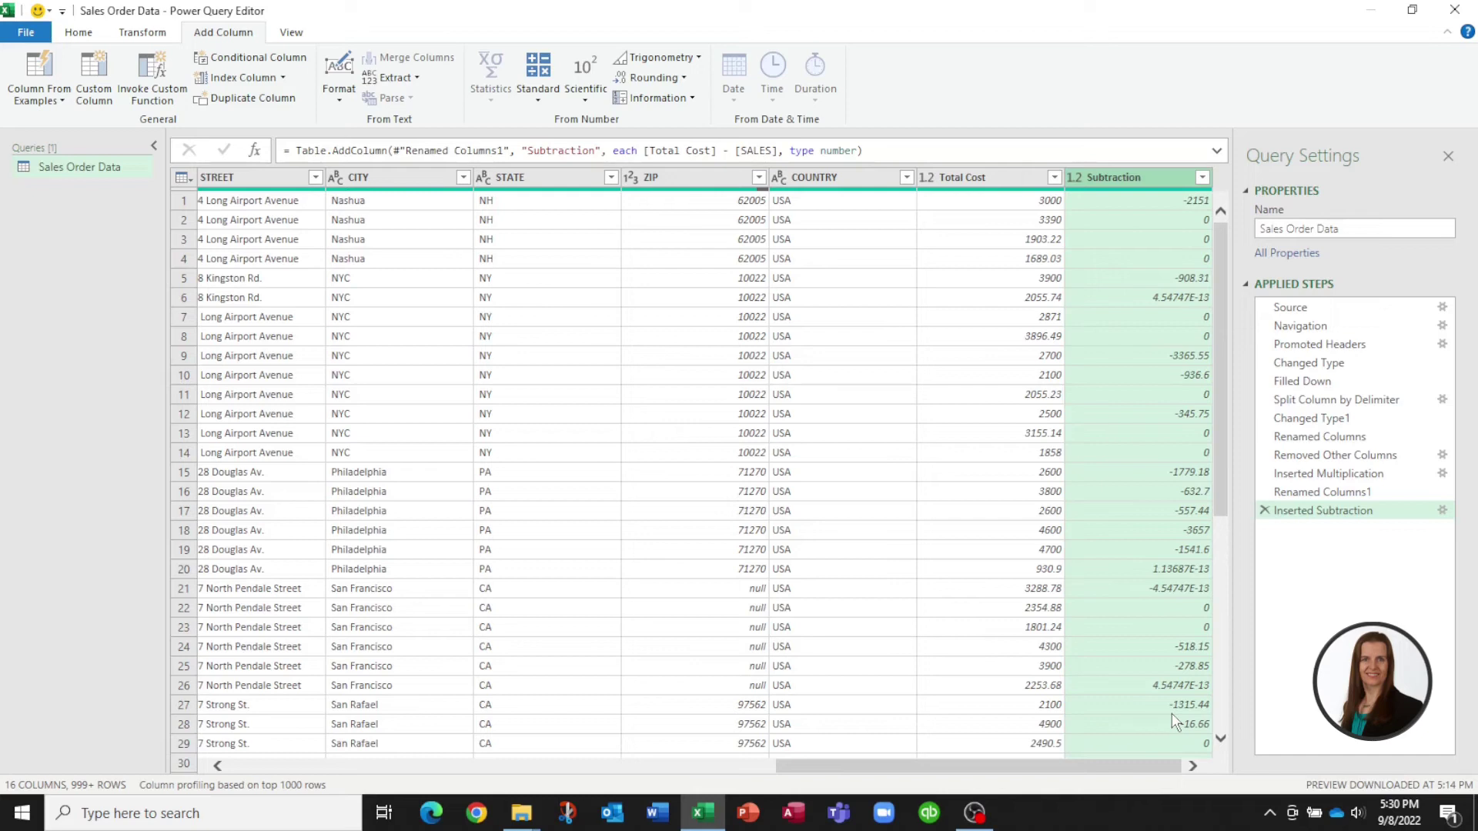
Step: Delete the Inserted Subtraction step and subtract again with SALES selected before Total Cost
{"action": "left_click", "coordinate": [1264, 512]}
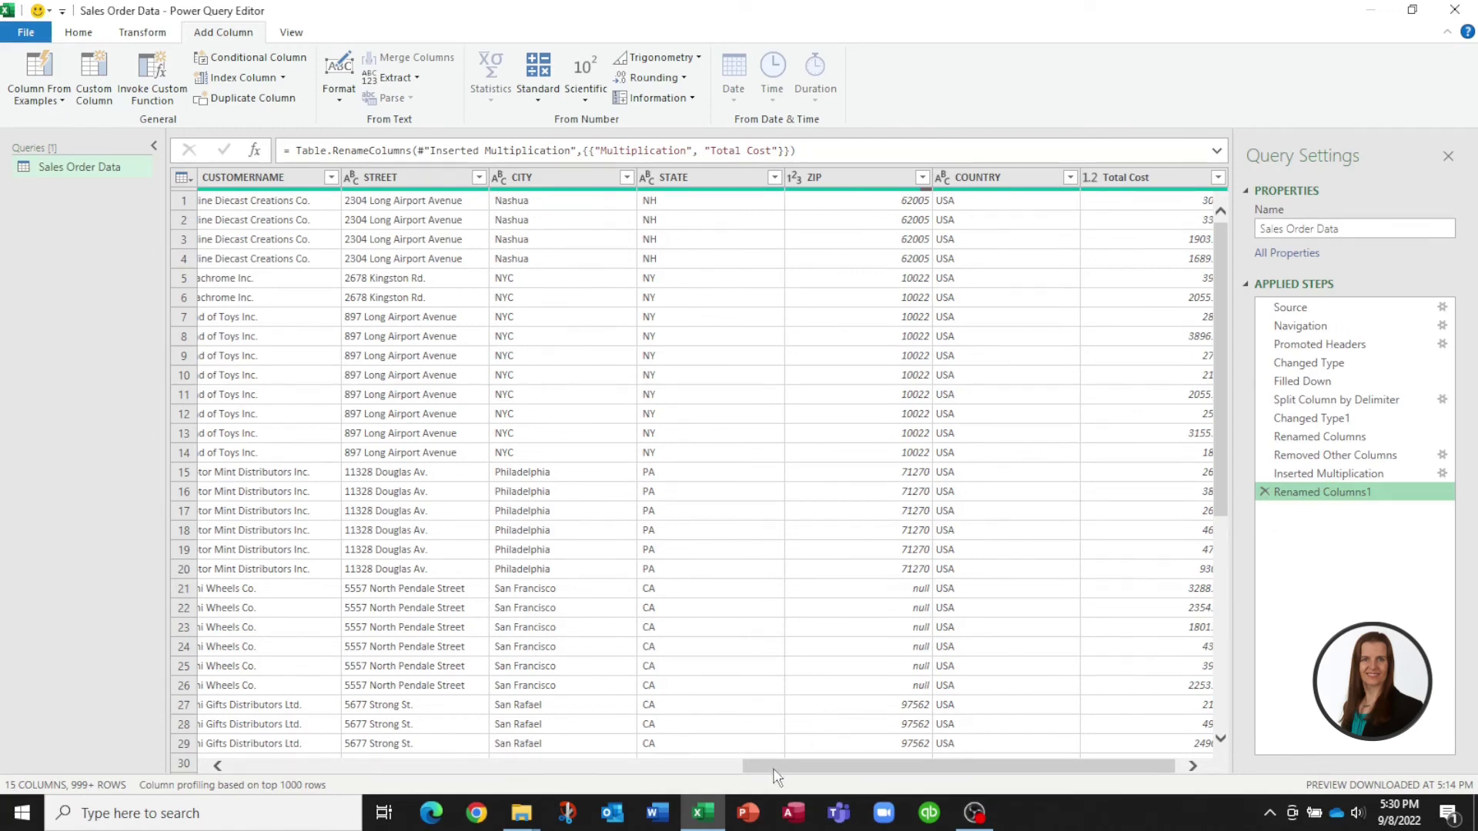
{"action": "left_click_drag", "start_coordinate": [810, 772], "coordinate": [505, 782]}
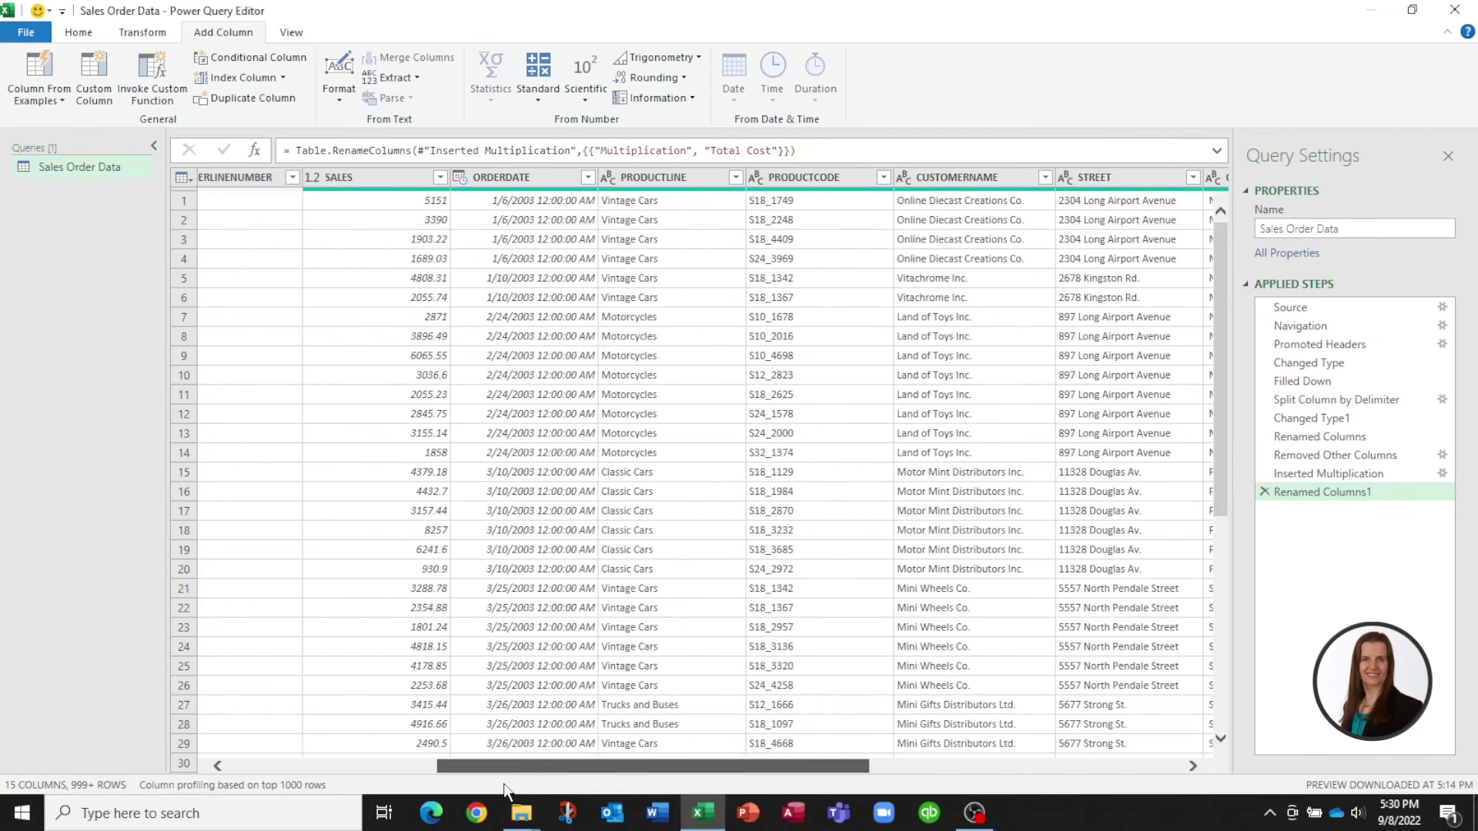
{"action": "left_click", "coordinate": [370, 178]}
{"action": "left_click_drag", "start_coordinate": [663, 770], "coordinate": [1009, 754]}
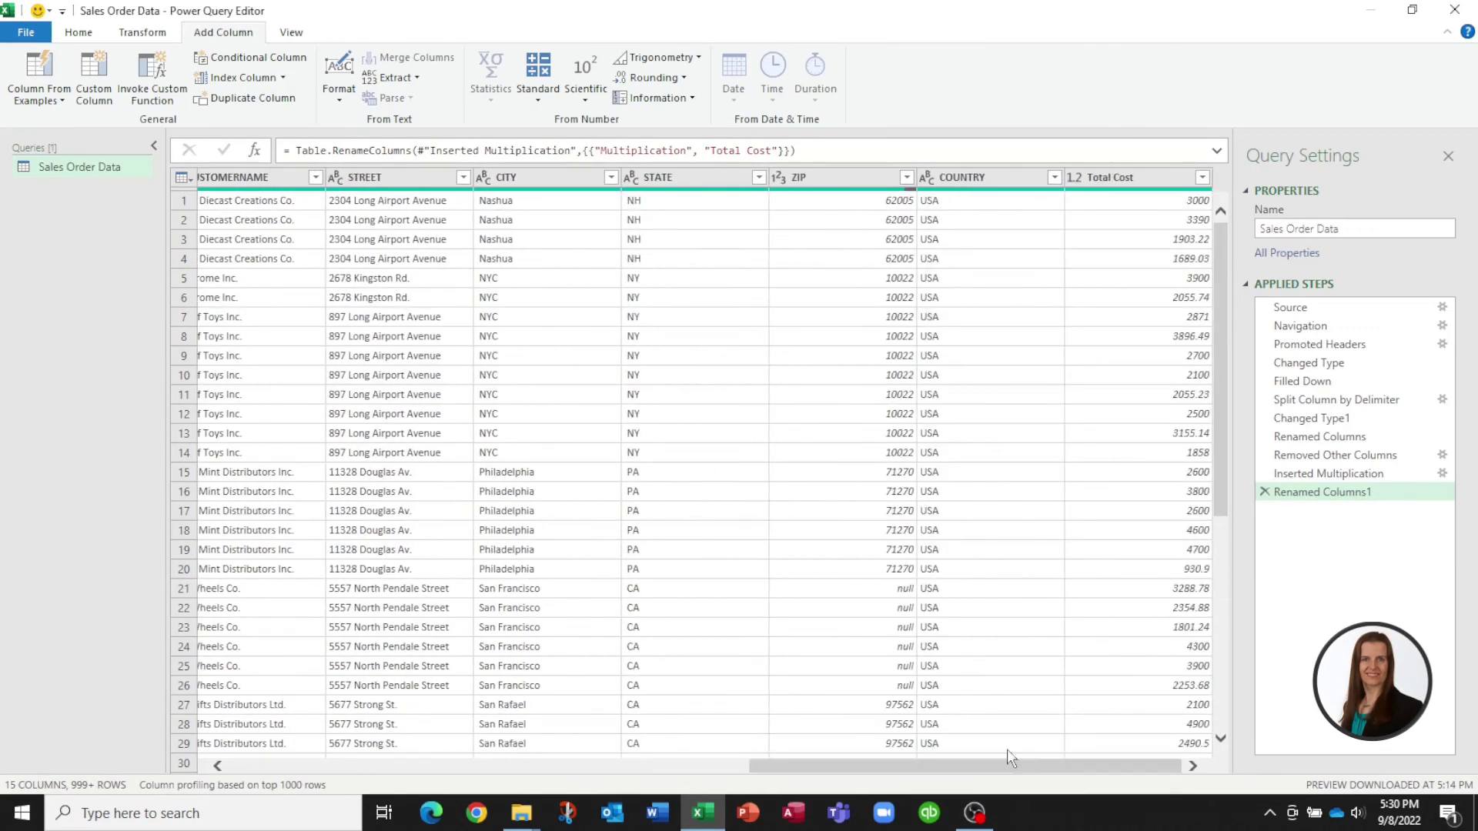
{"action": "left_click", "coordinate": [1161, 178]}
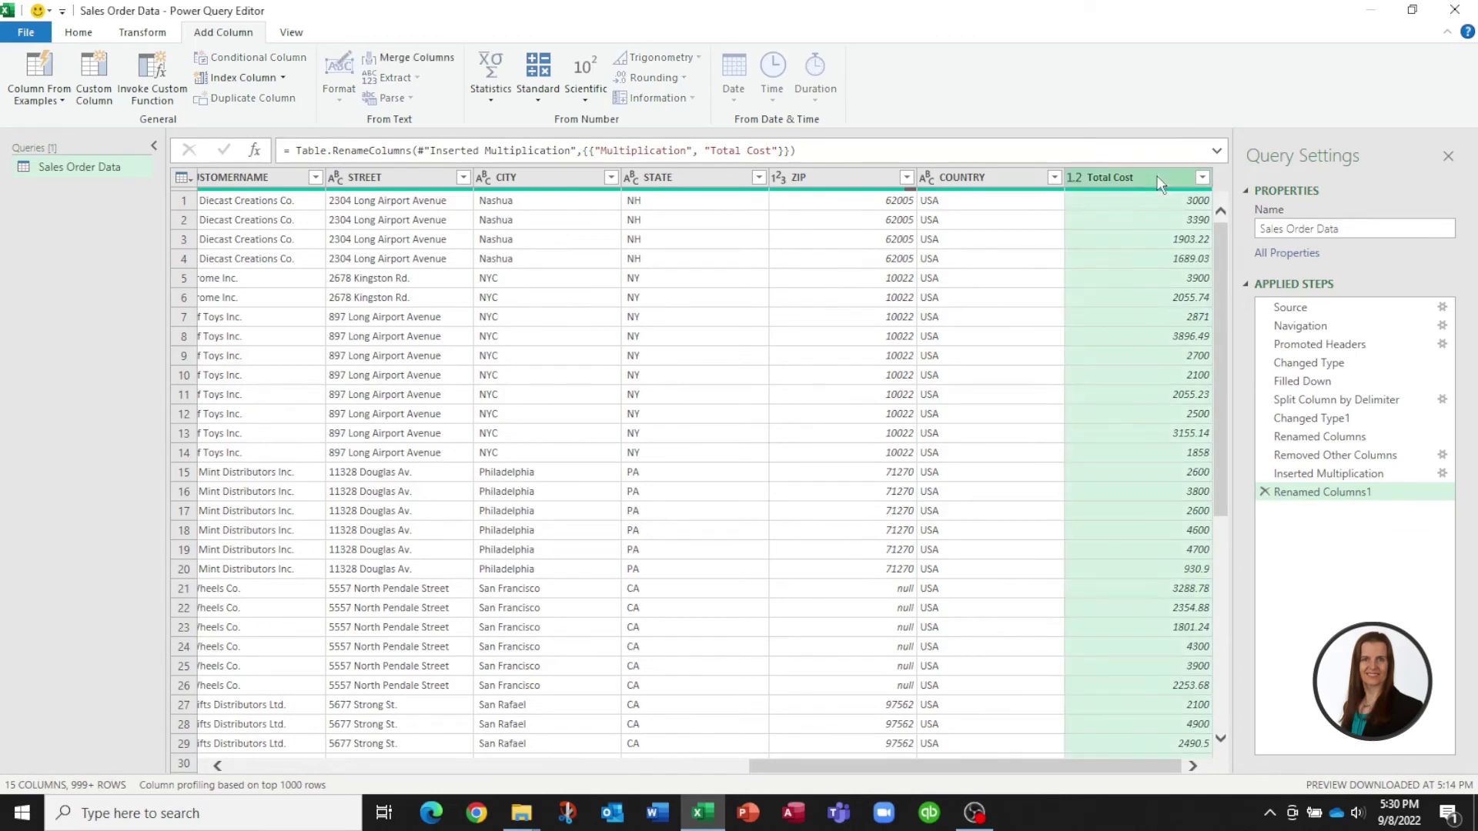
{"action": "left_click", "coordinate": [539, 96]}
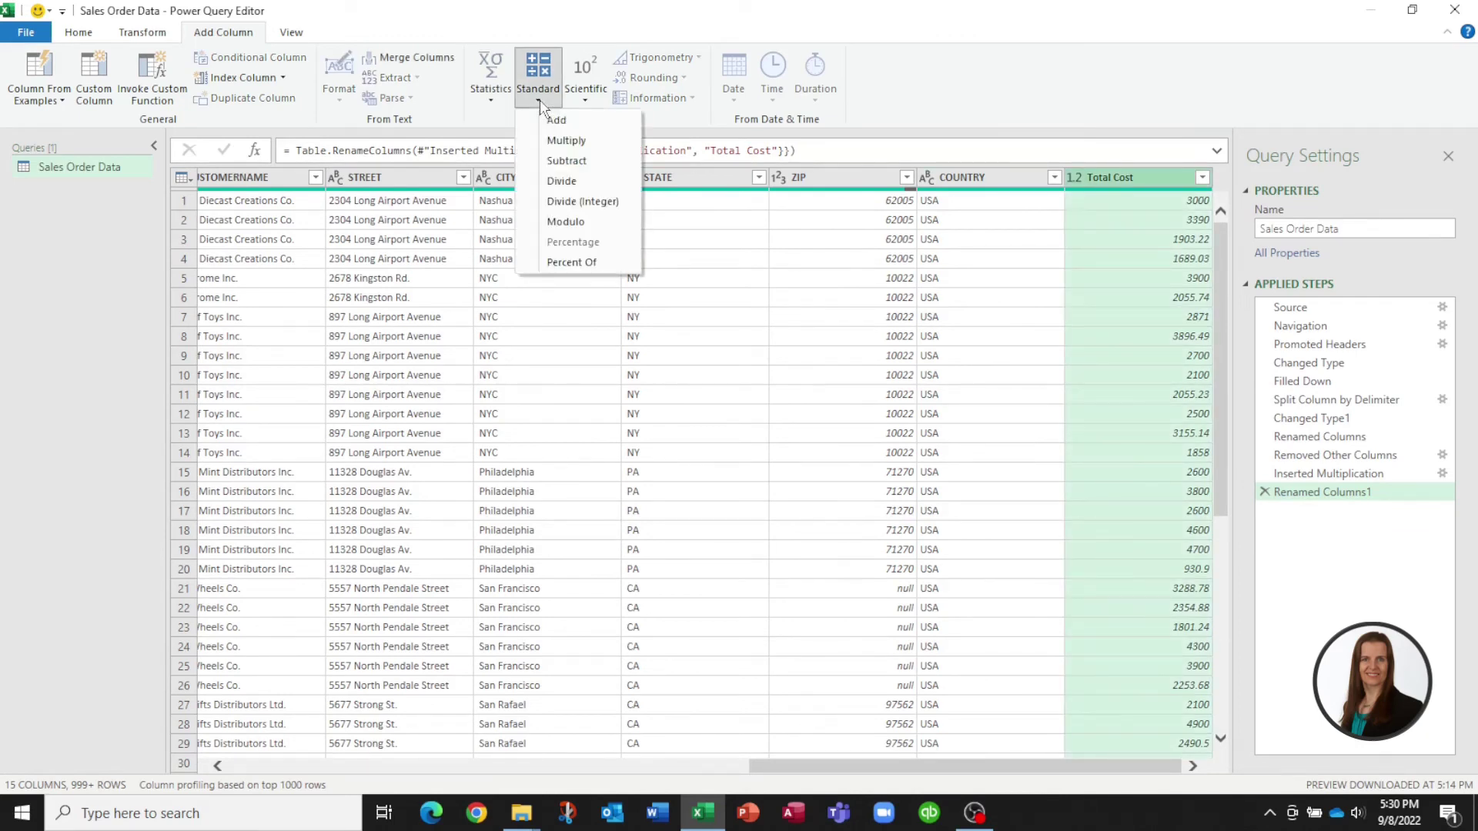
{"action": "left_click", "coordinate": [567, 161]}
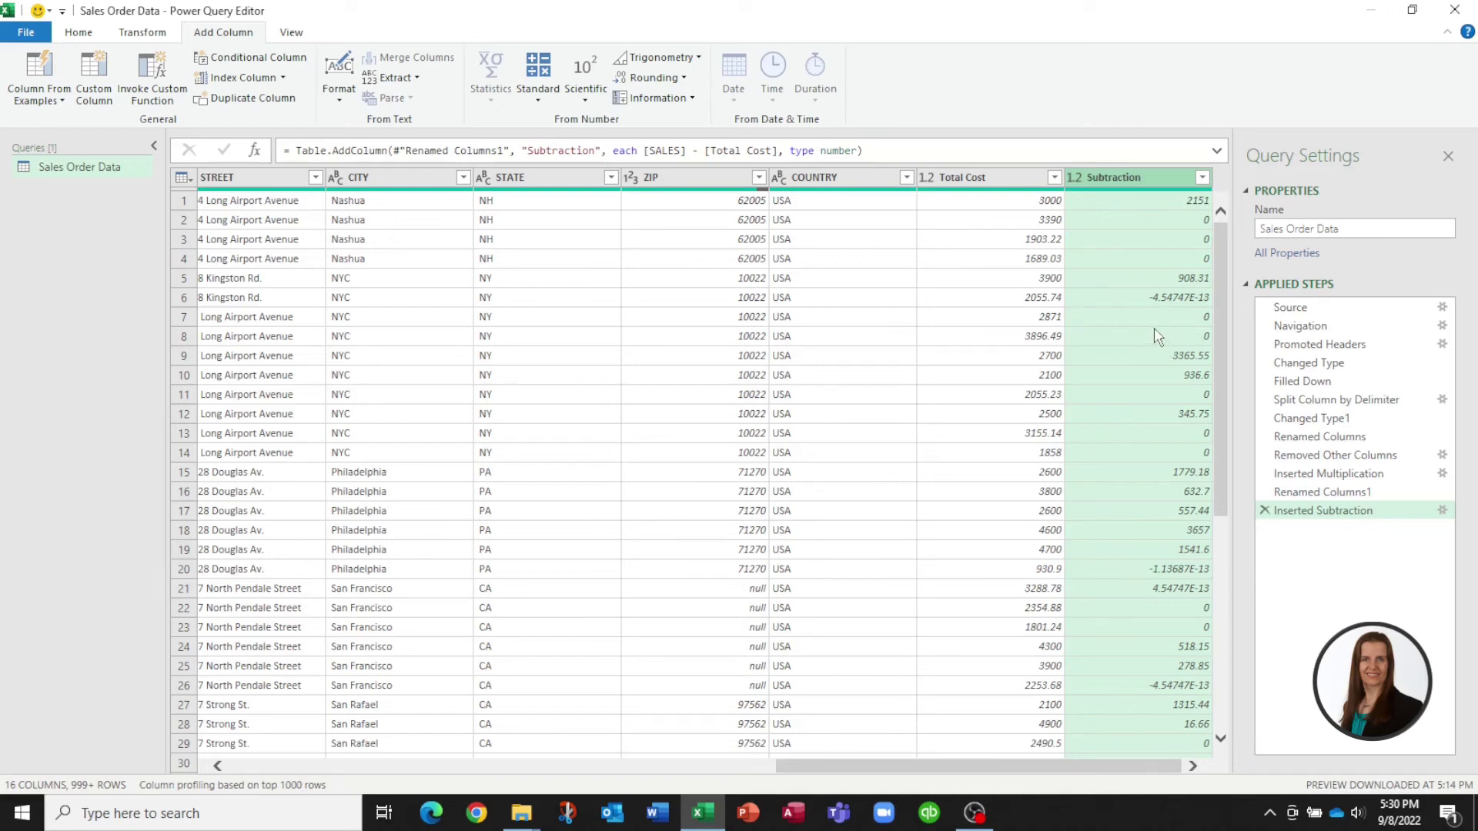
Step: Rename the Subtraction column (SALES minus Total Cost) to Profit
{"action": "right_click", "coordinate": [1126, 184]}
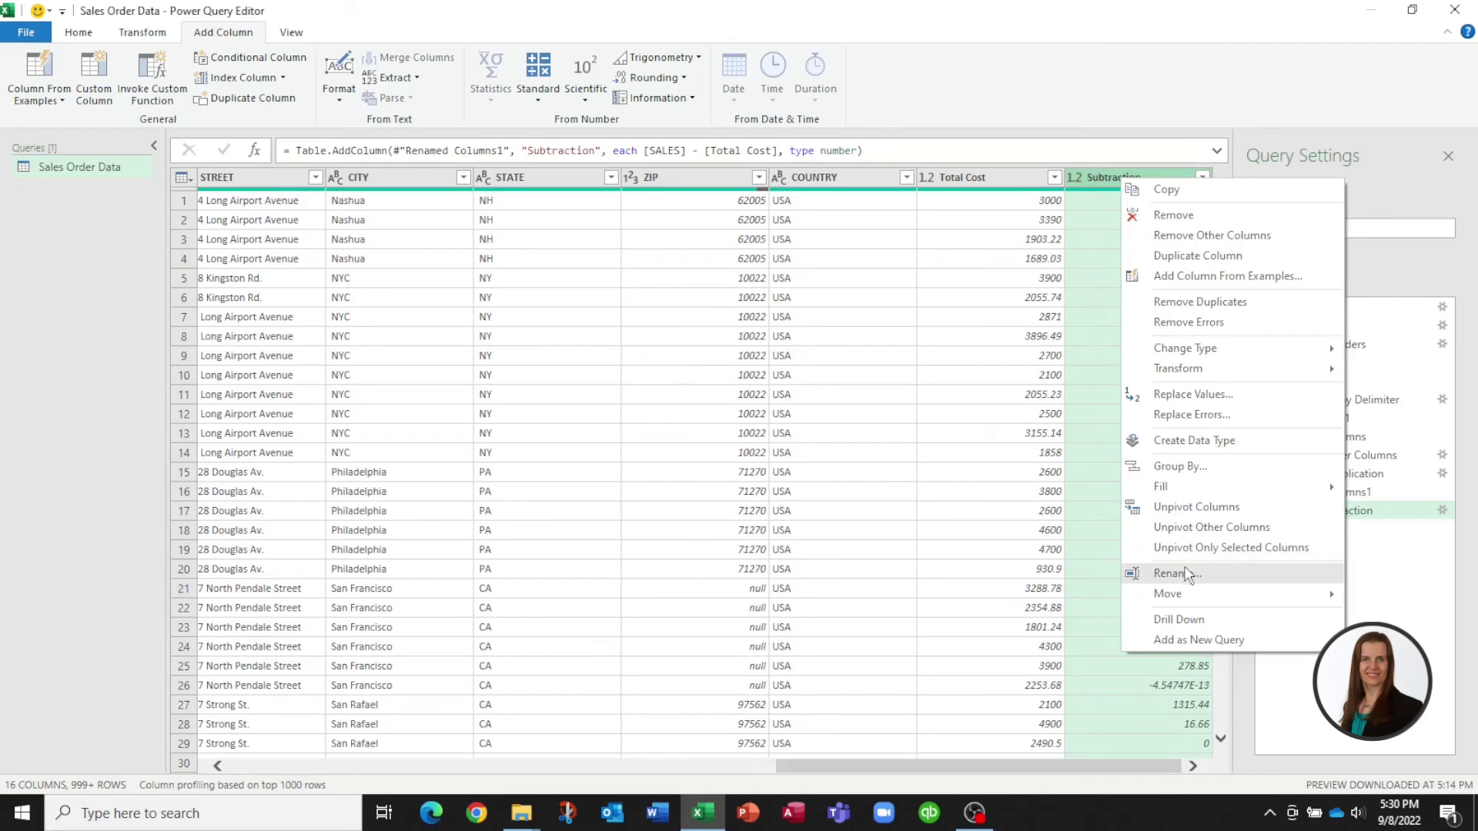
{"action": "left_click", "coordinate": [1186, 574]}
{"action": "type", "text": "Profit"}
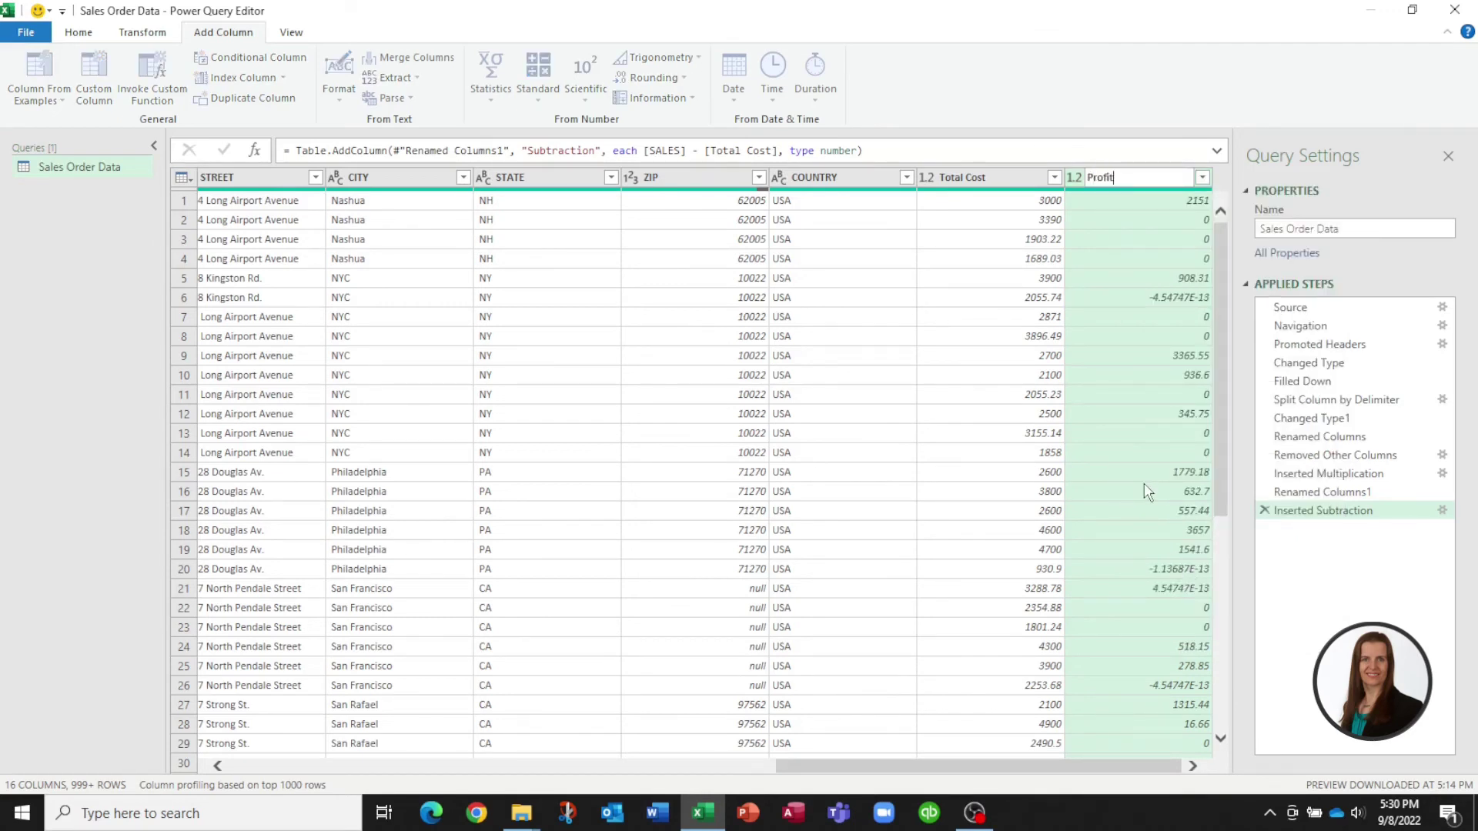
{"action": "key", "text": "Return"}
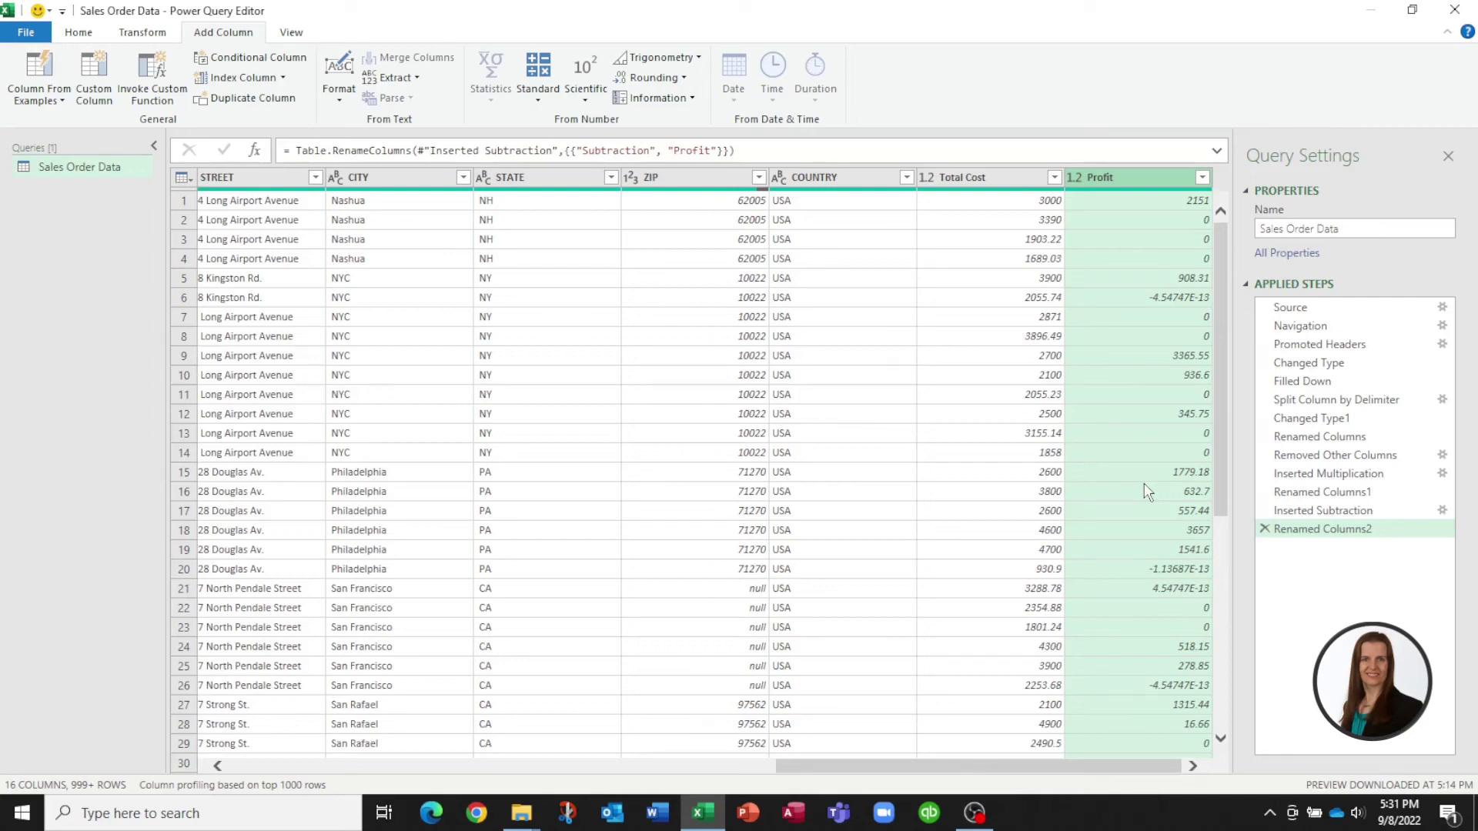
Step: Close & Load the query to a Sales Order Data table, then close the Queries & Connections pane
{"action": "left_click", "coordinate": [28, 33]}
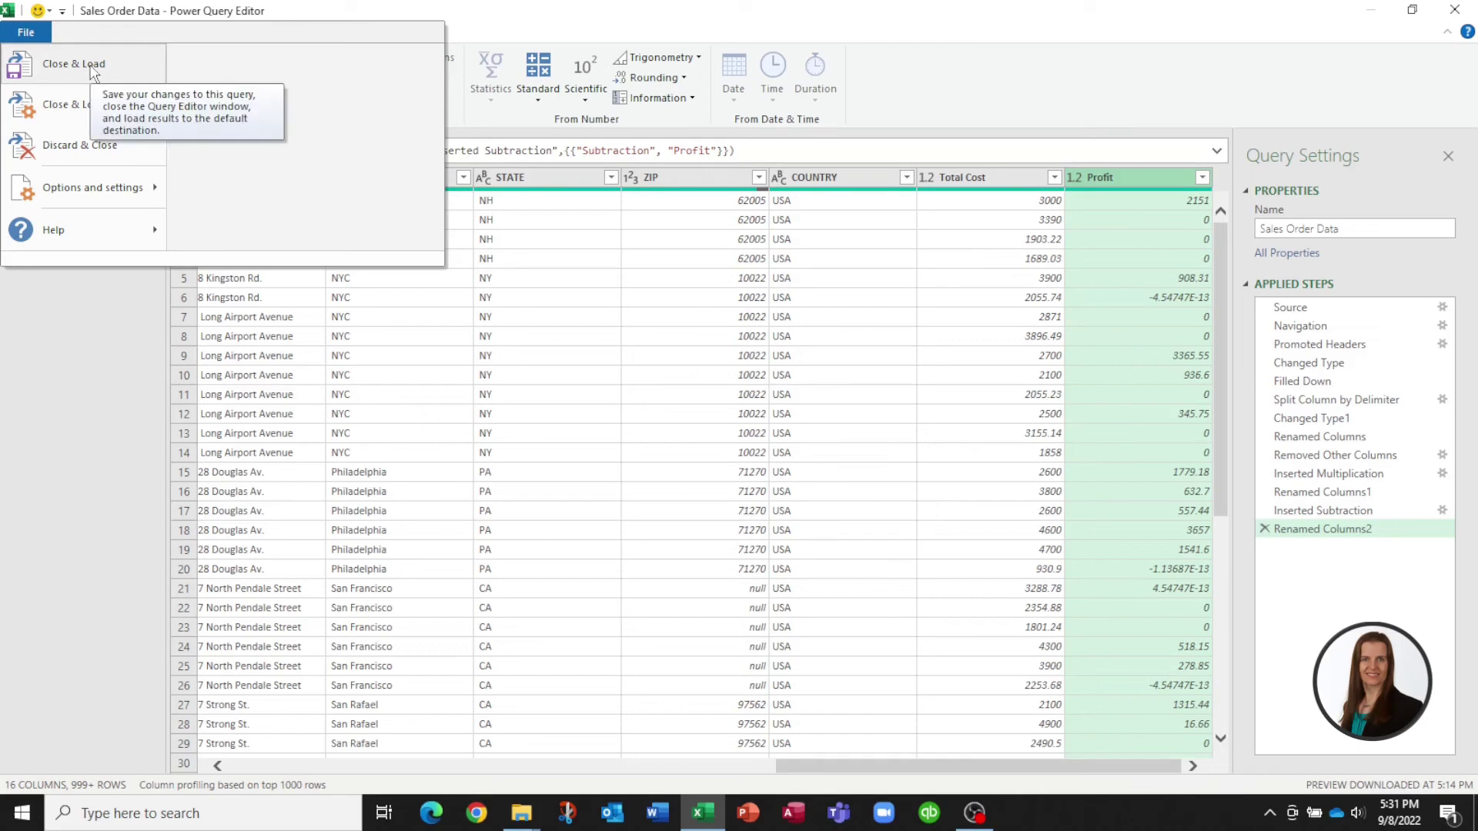
{"action": "left_click", "coordinate": [94, 68]}
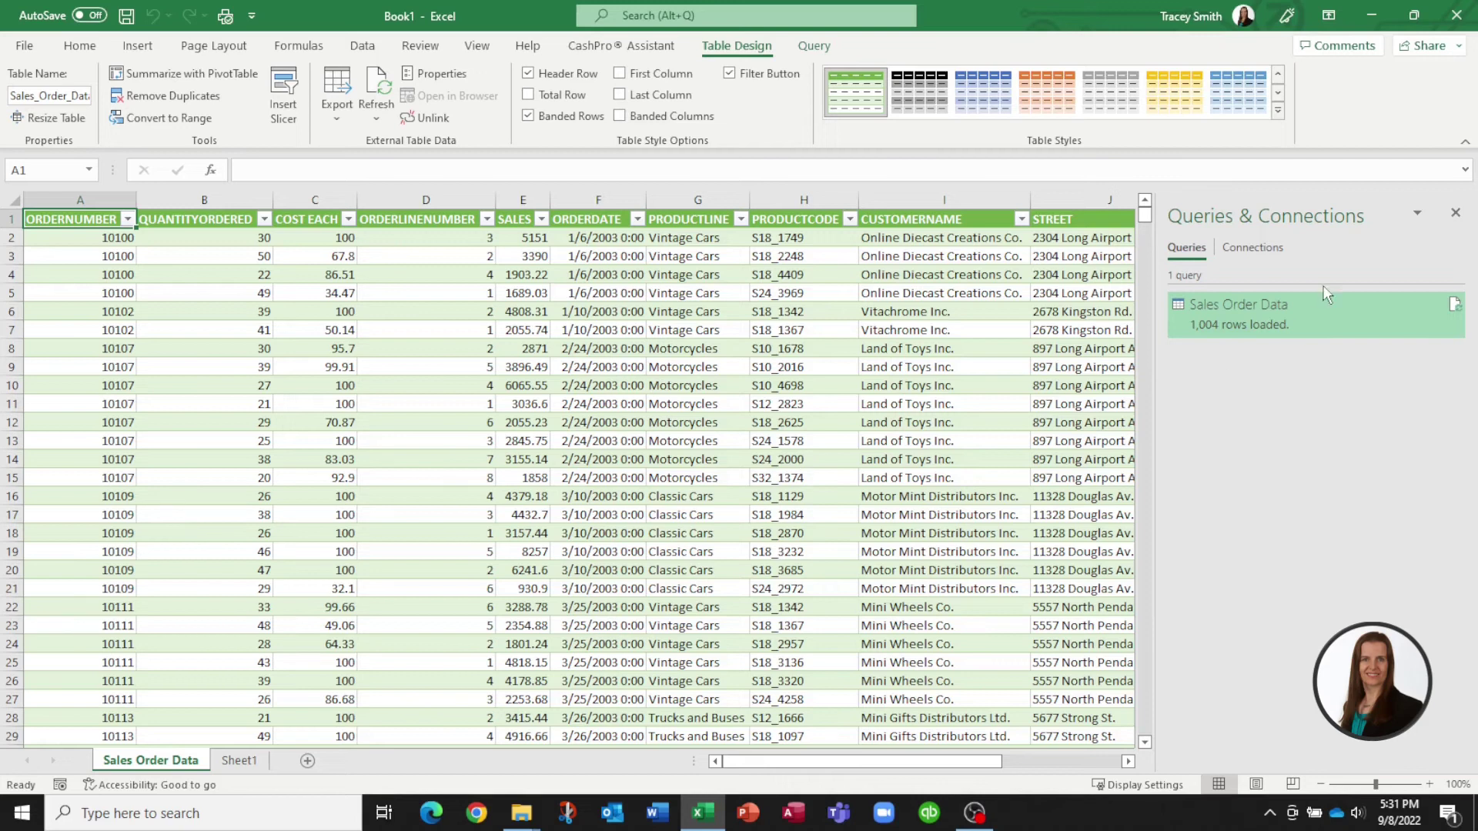
{"action": "left_click", "coordinate": [1455, 213]}
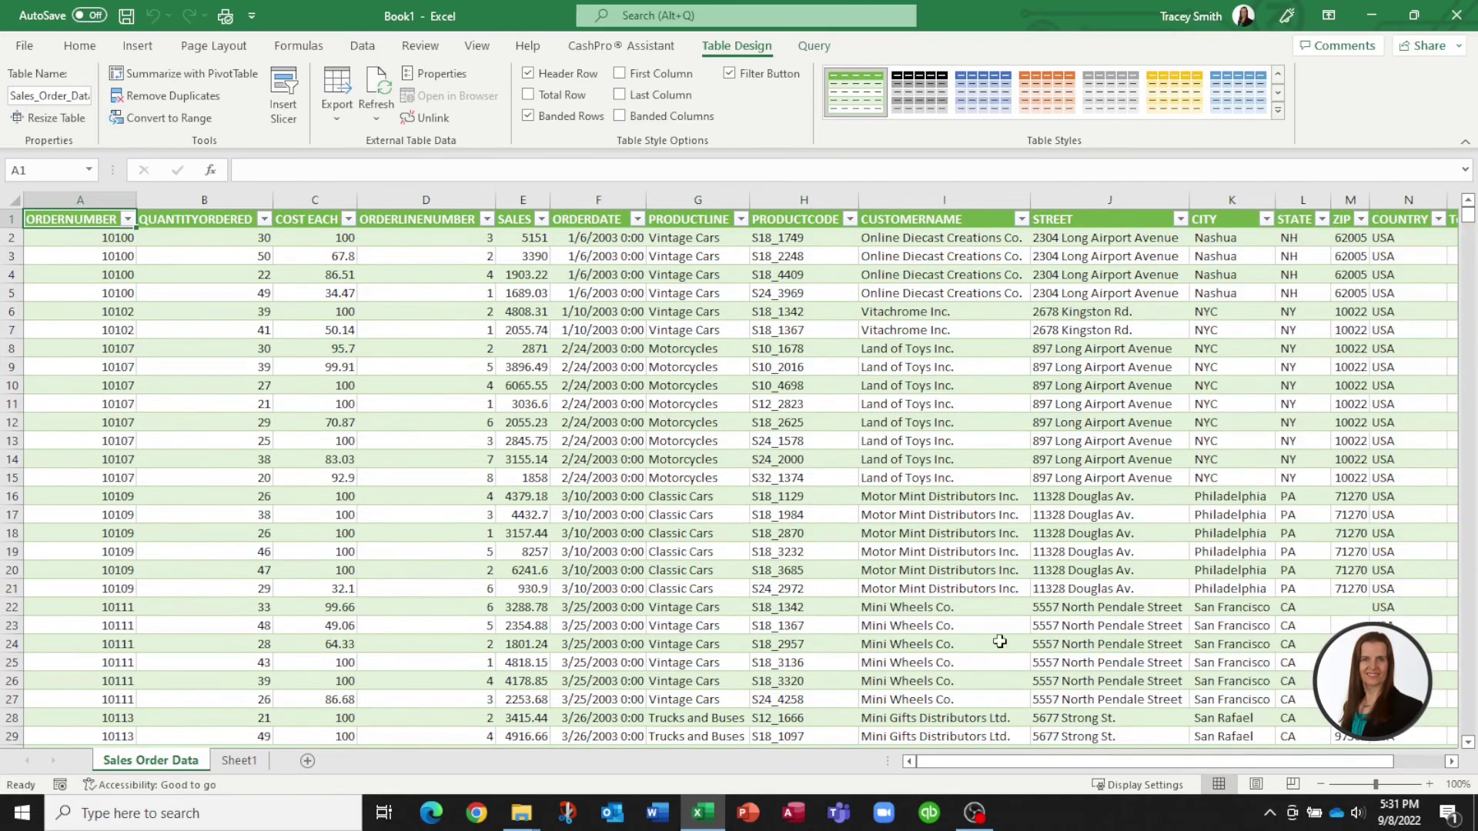
{"action": "mouse_move", "coordinate": [981, 763]}
{"action": "left_mouse_down"}
{"action": "mouse_move", "coordinate": [1106, 768]}
{"action": "mouse_move", "coordinate": [978, 765]}
{"action": "left_mouse_up"}
Step: From Data > Queries & Connections, reopen the Sales Order Data query for editing
{"action": "left_click", "coordinate": [363, 48]}
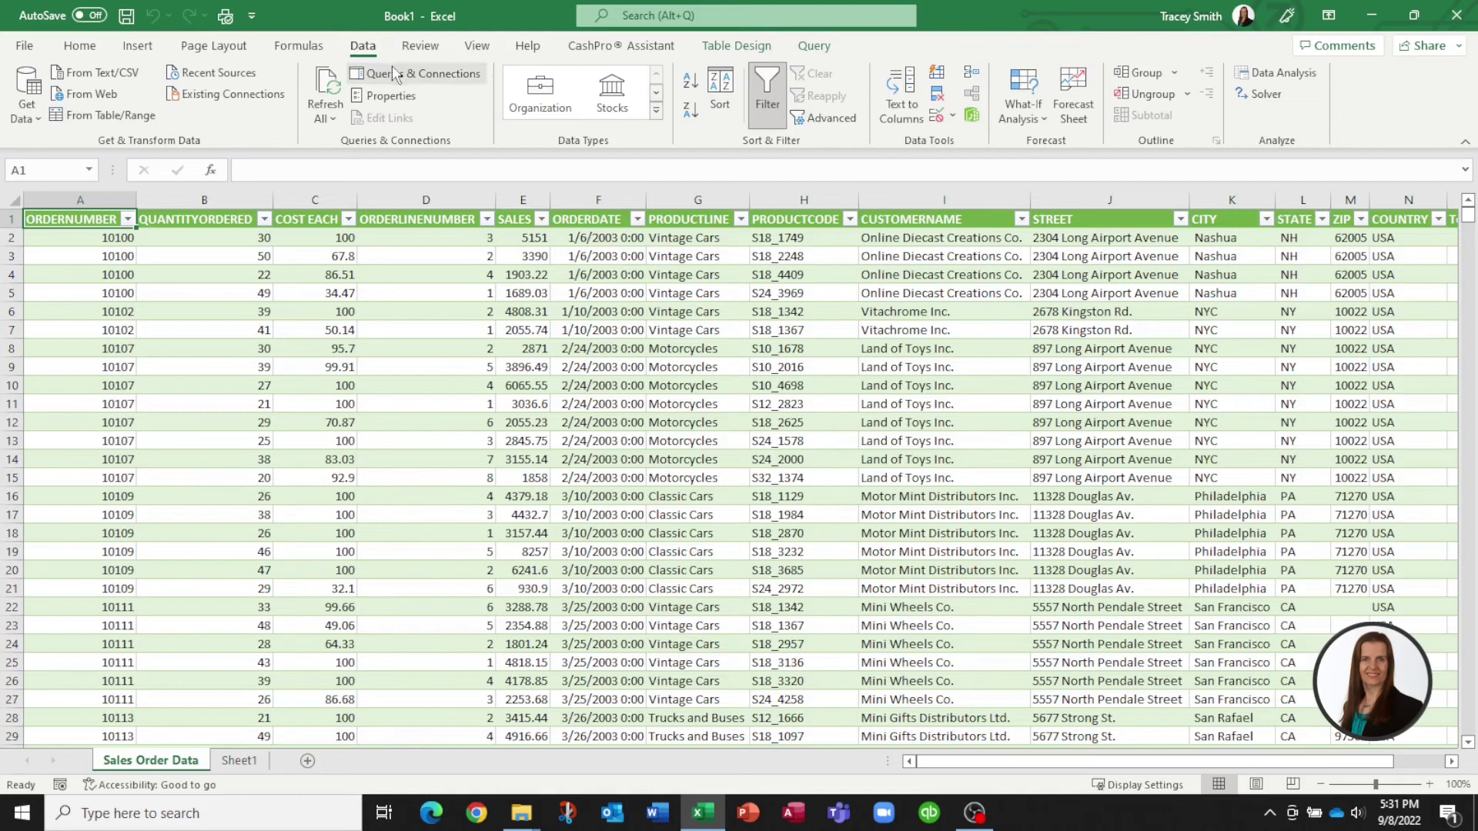
{"action": "left_click", "coordinate": [422, 78]}
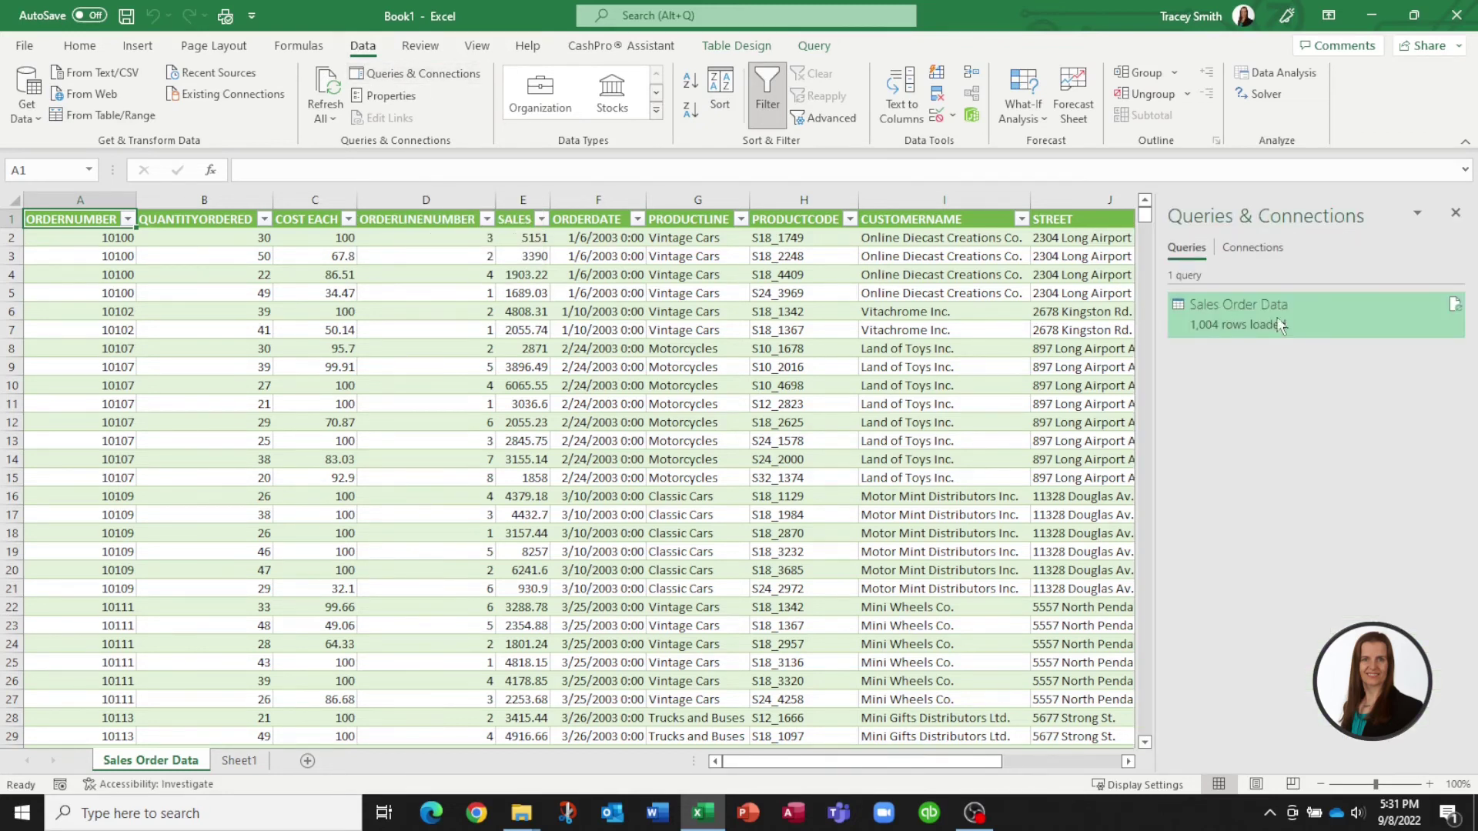
{"action": "double_click", "coordinate": [1412, 319]}
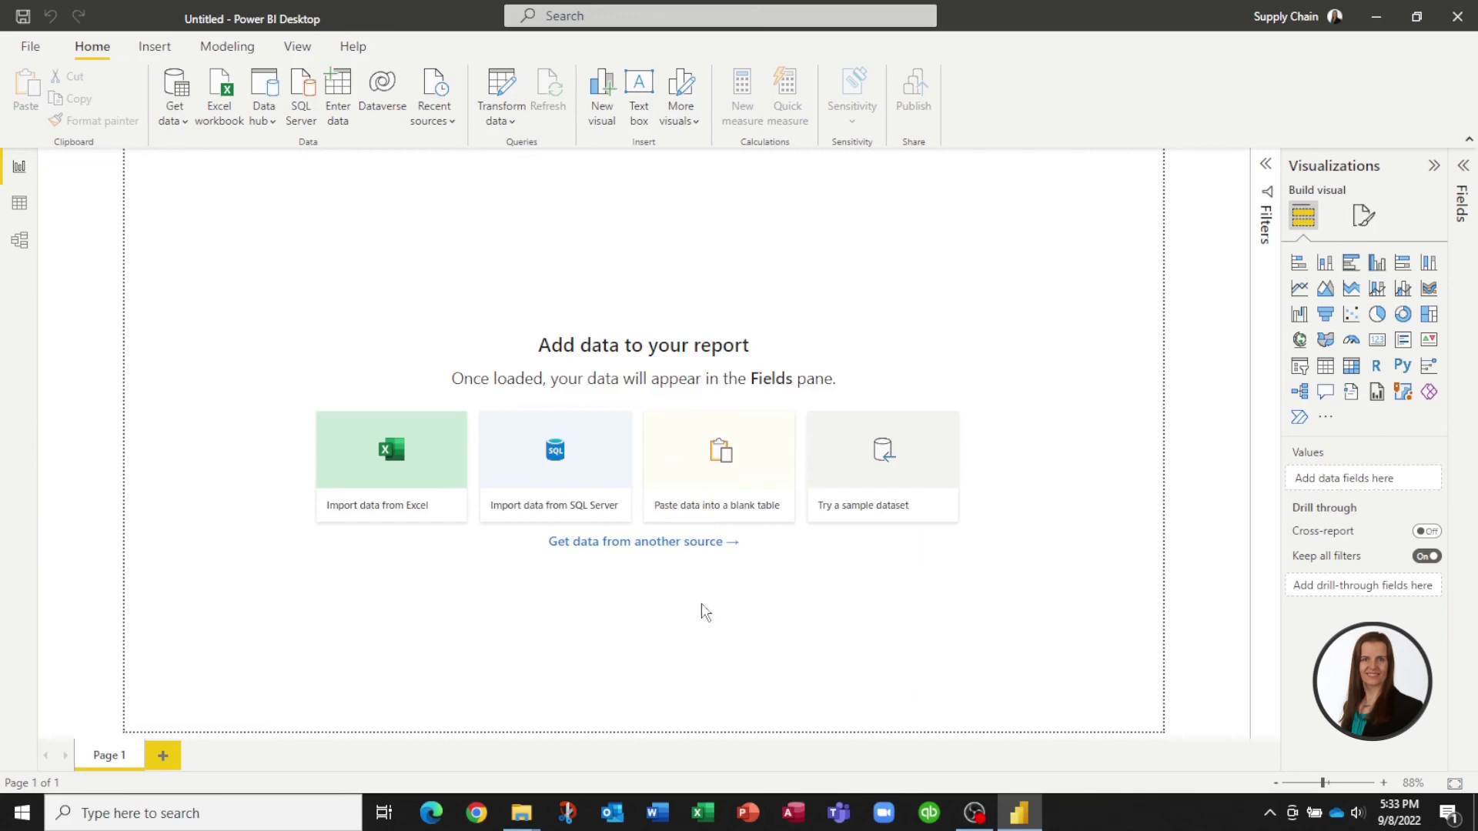
Step: Import data from Excel, opening the Sales Order Data - Demo.xlsx workbook
{"action": "left_click", "coordinate": [398, 475]}
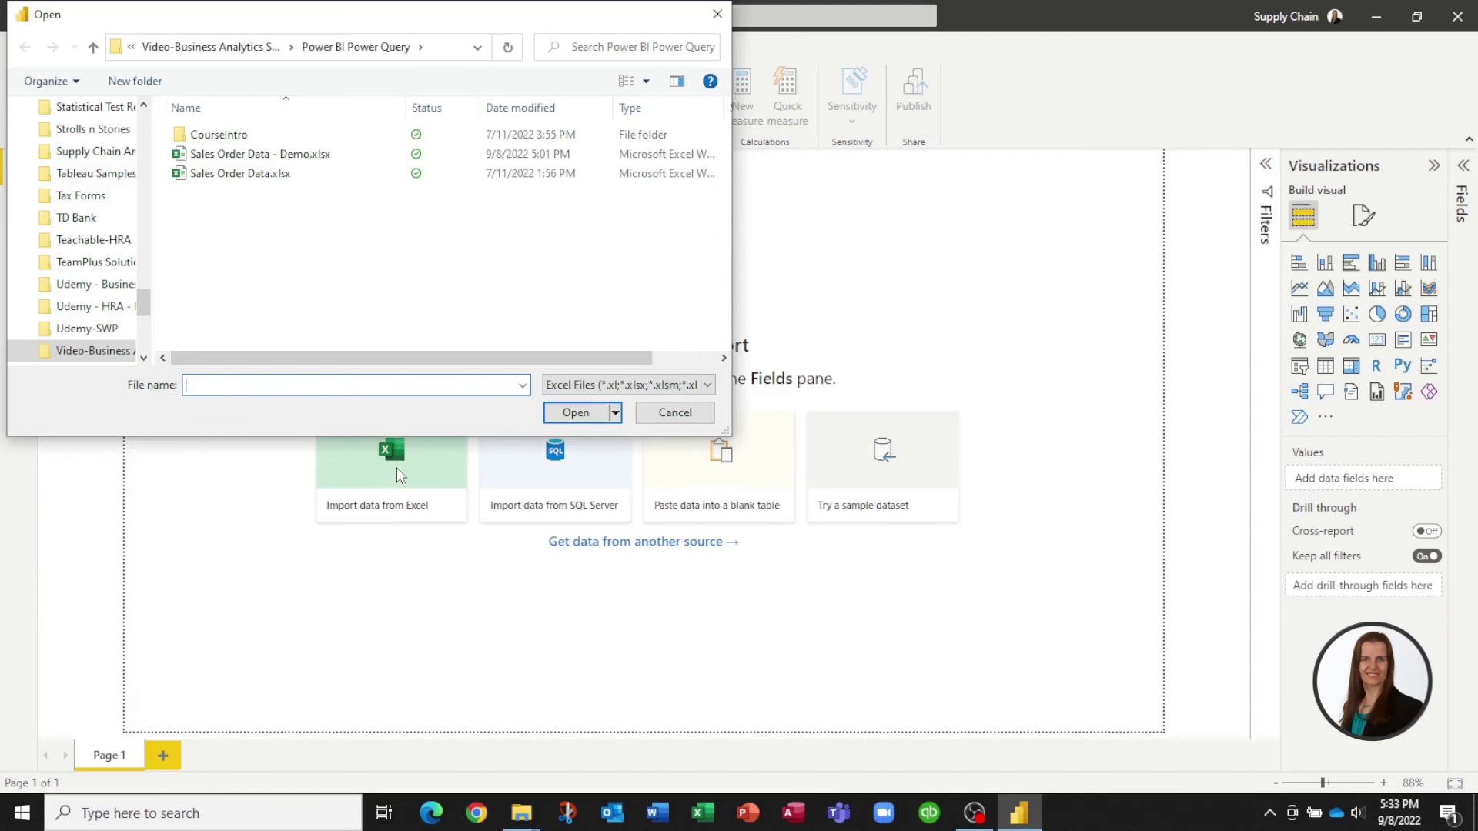
{"action": "left_click", "coordinate": [263, 155]}
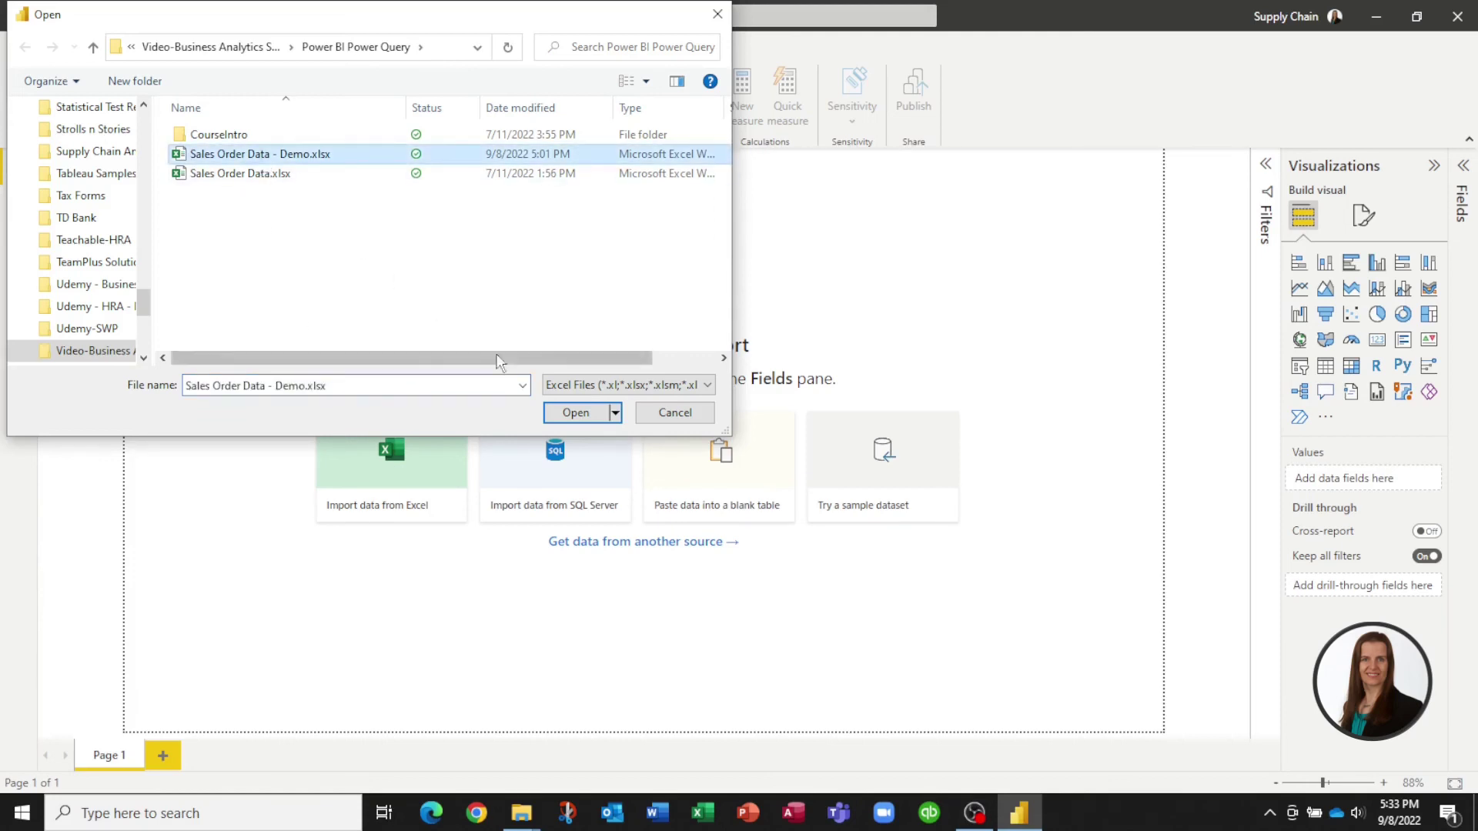
{"action": "left_click", "coordinate": [585, 414]}
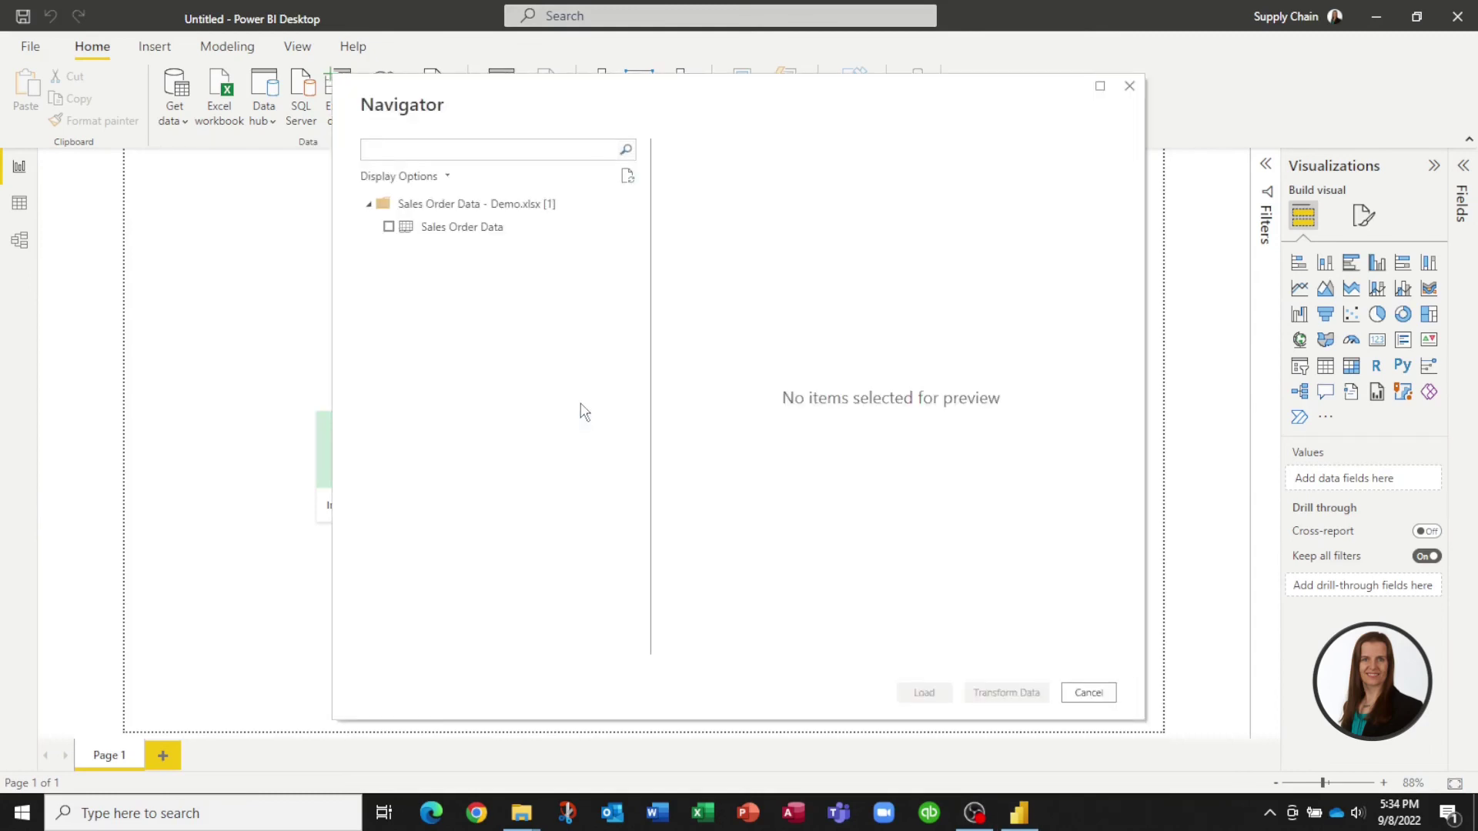
Step: Tick the Sales Order Data table in Navigator and send it to Transform Data
{"action": "left_click", "coordinate": [477, 232]}
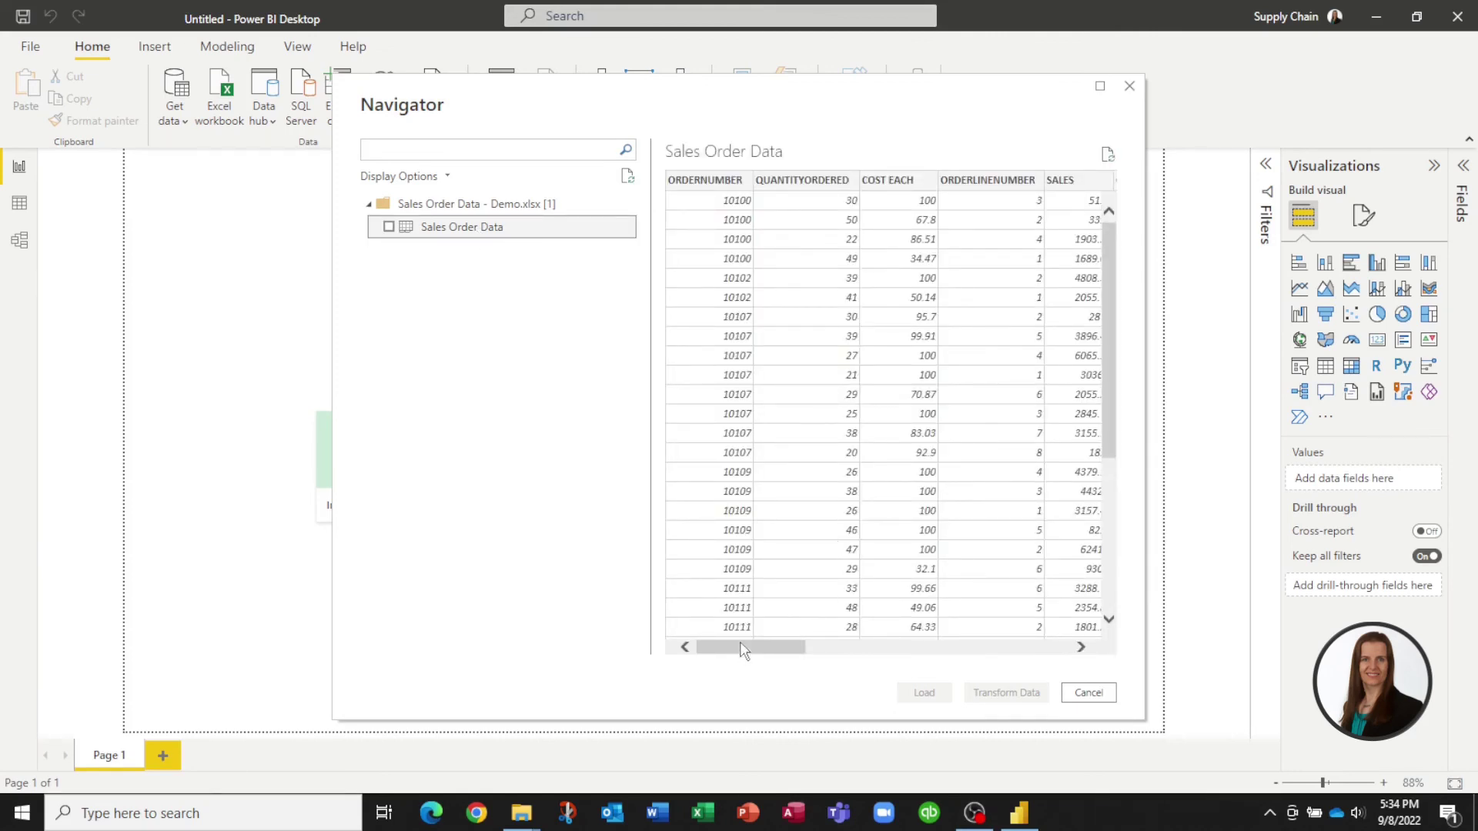
{"action": "left_click_drag", "start_coordinate": [747, 651], "coordinate": [951, 649]}
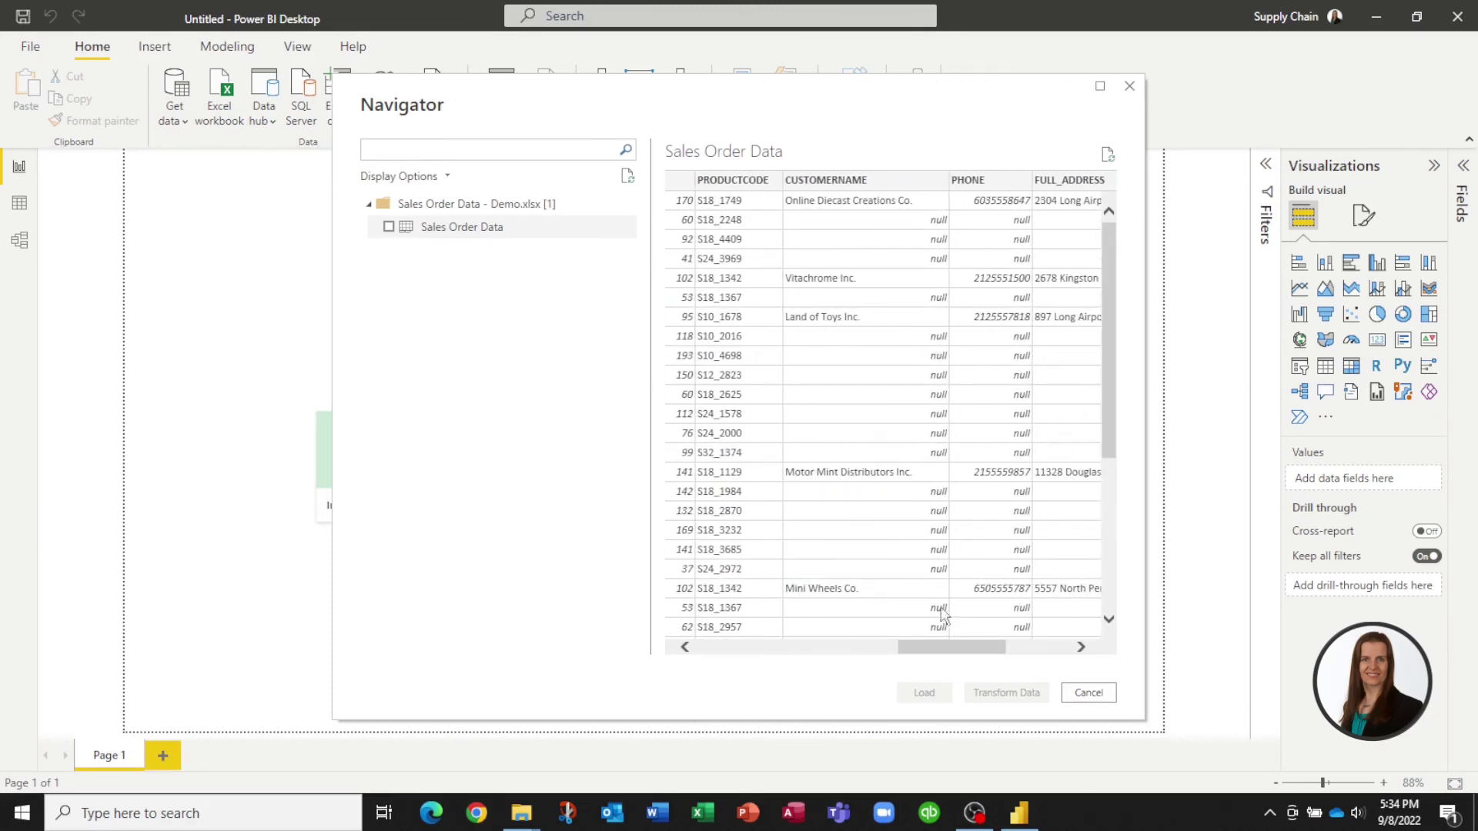
{"action": "left_click_drag", "start_coordinate": [961, 652], "coordinate": [1024, 652]}
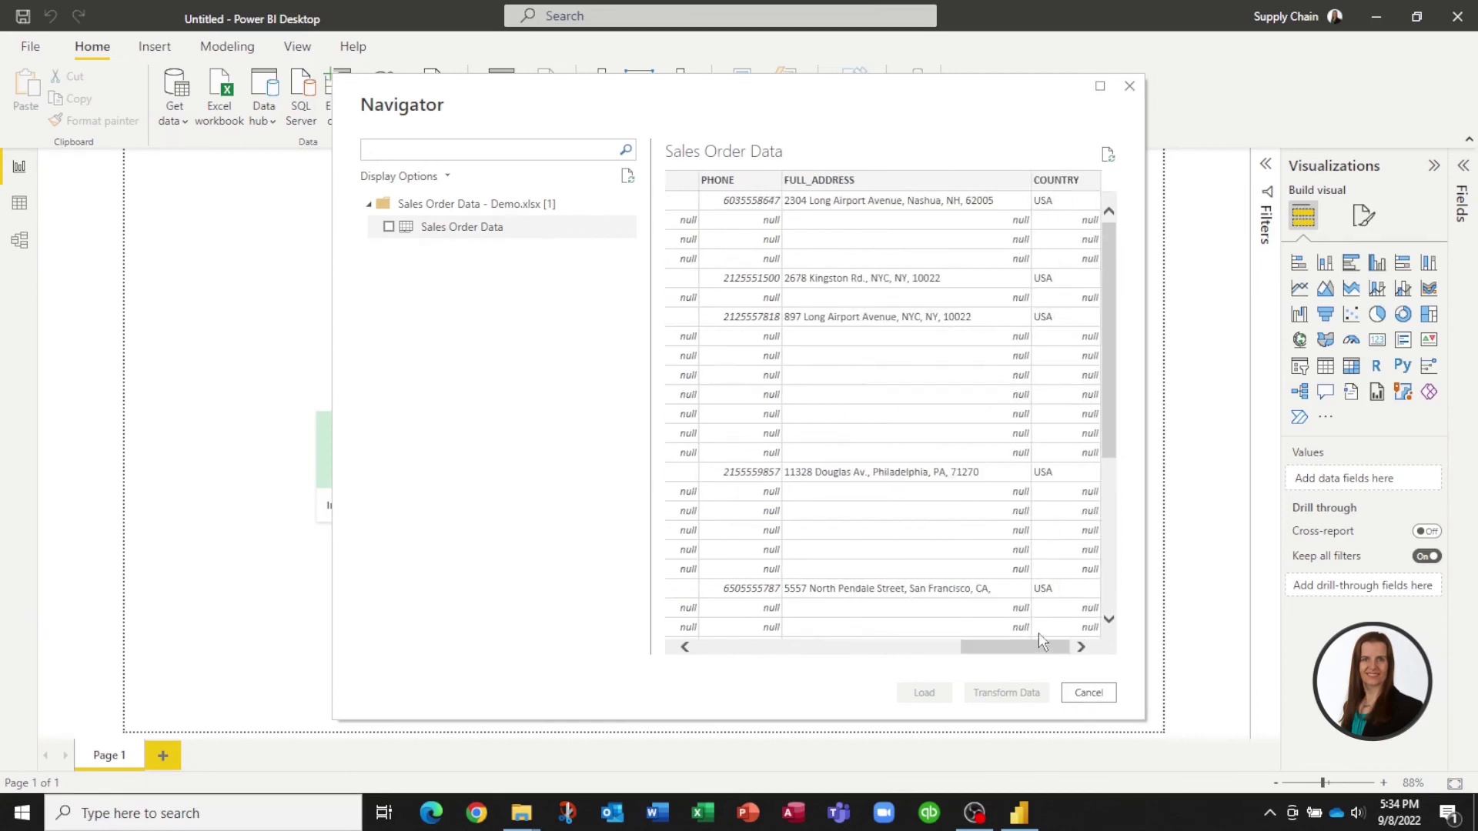
{"action": "left_click", "coordinate": [389, 229]}
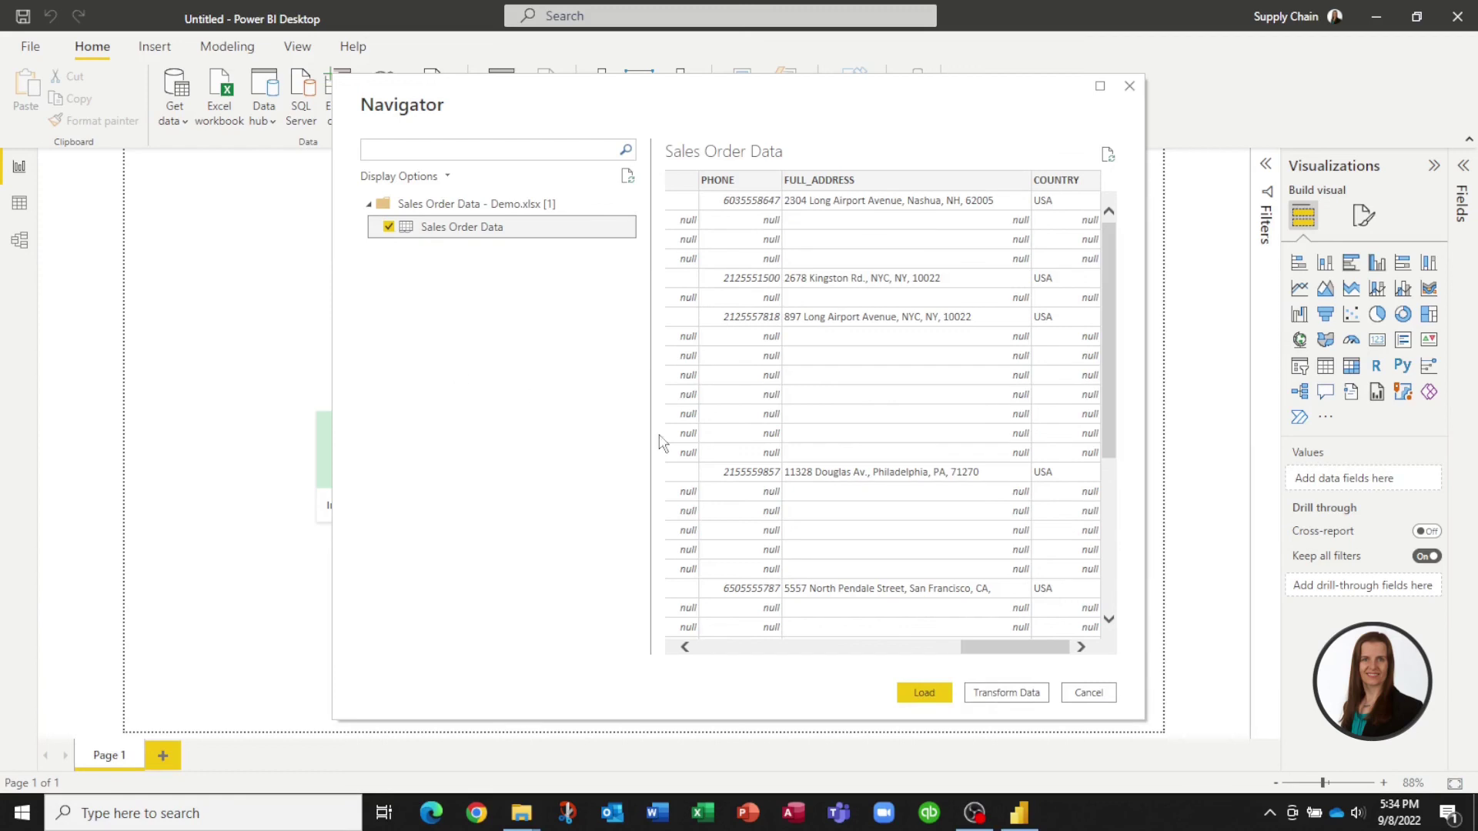
{"action": "left_click", "coordinate": [1006, 692]}
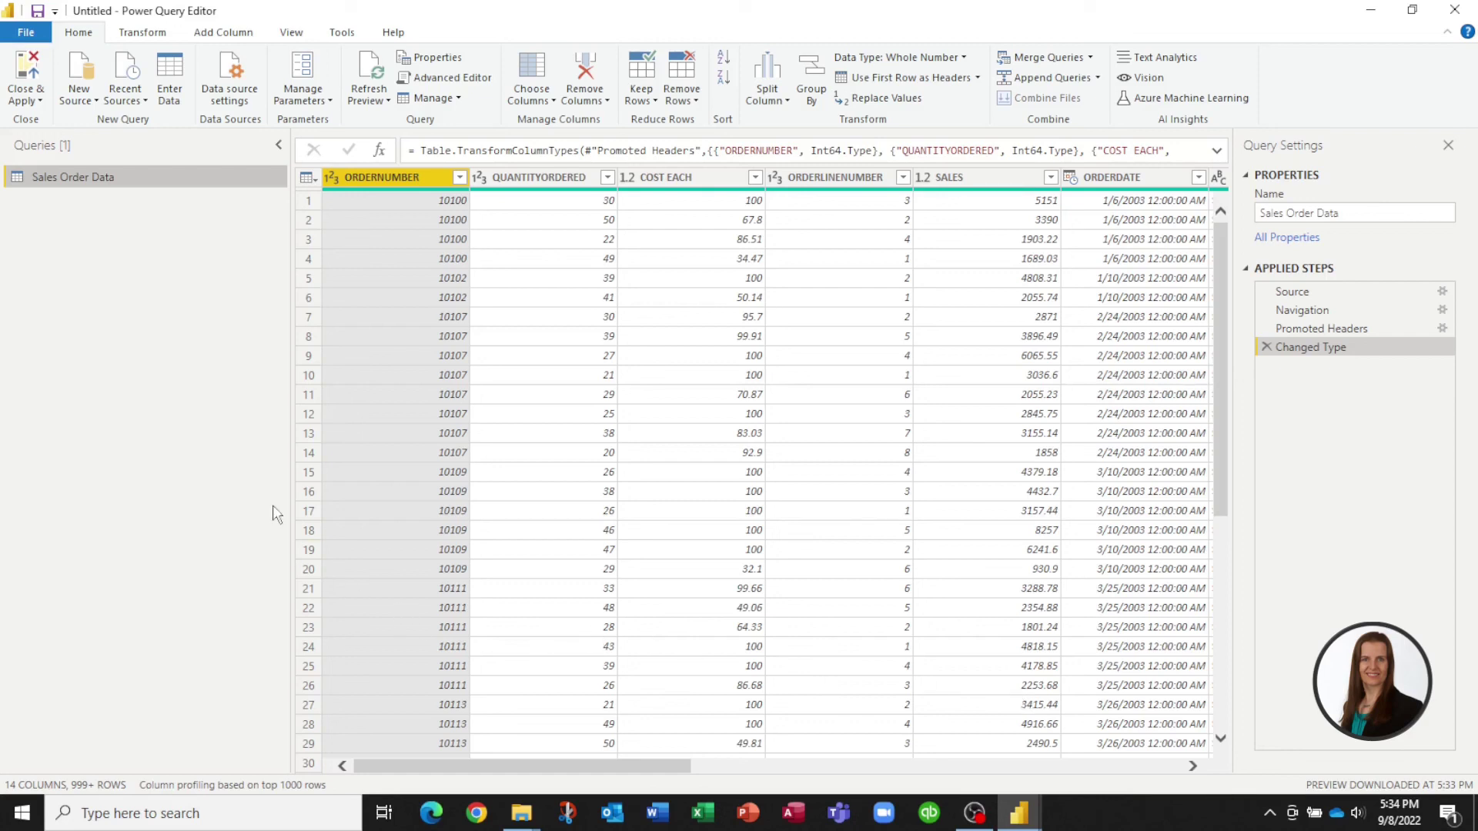
Step: Use Close & Apply to load the Sales Order Data query into the report
{"action": "left_click", "coordinate": [34, 100]}
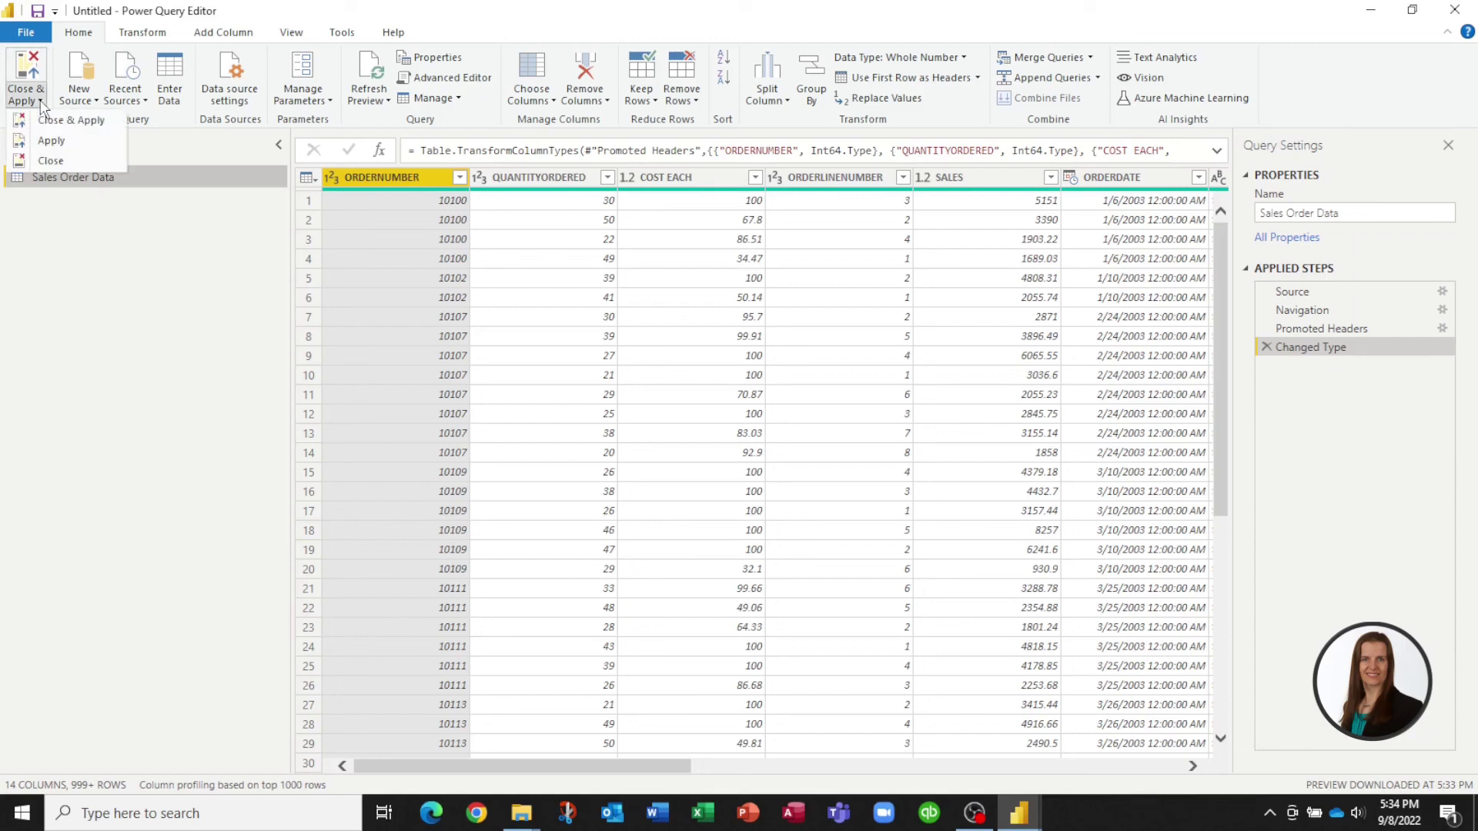
{"action": "left_click", "coordinate": [86, 123]}
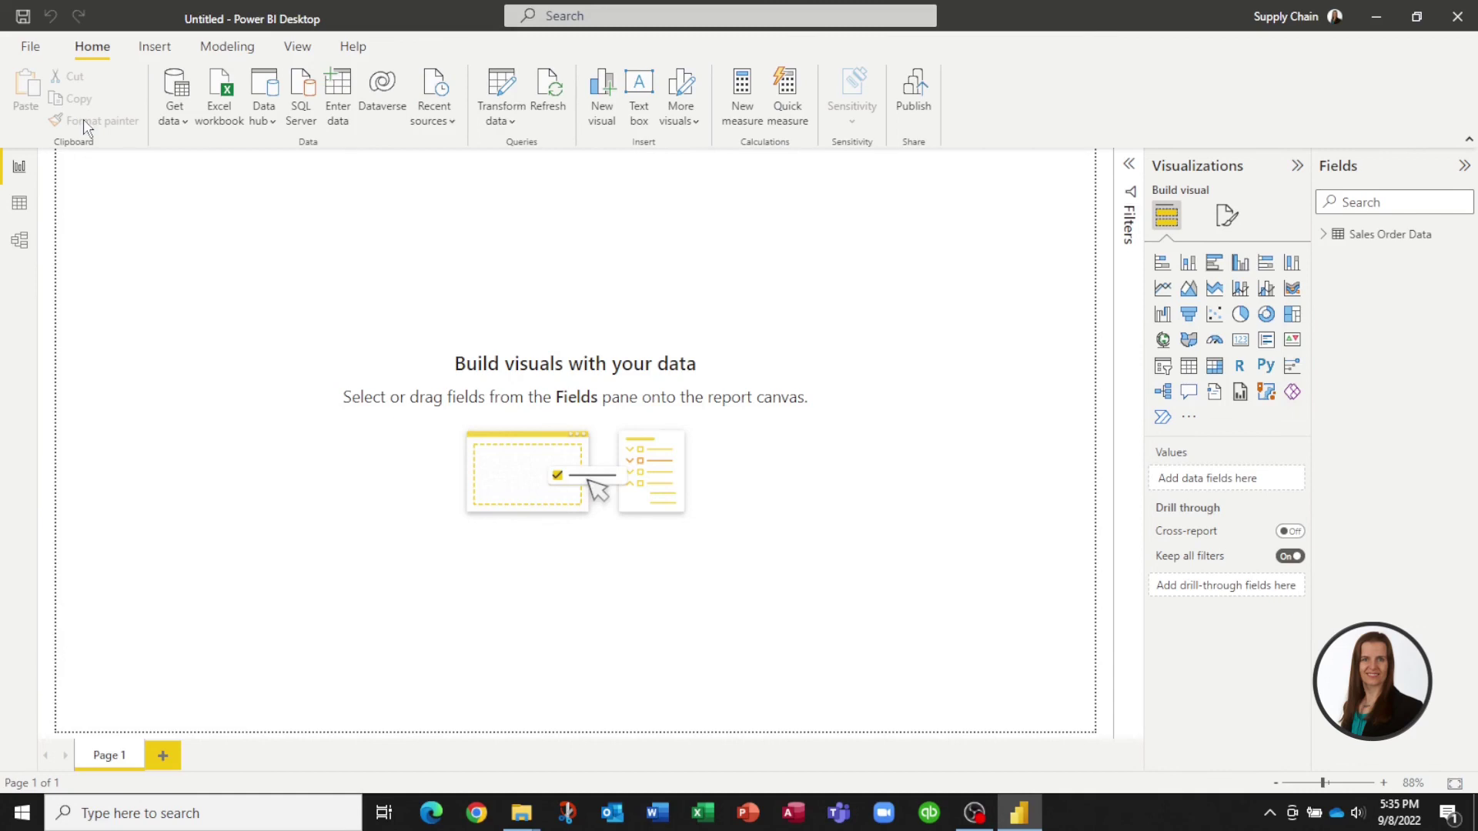
Step: Switch to Data view to see the Sales Order Data table's 1,004 rows
{"action": "left_click", "coordinate": [23, 214]}
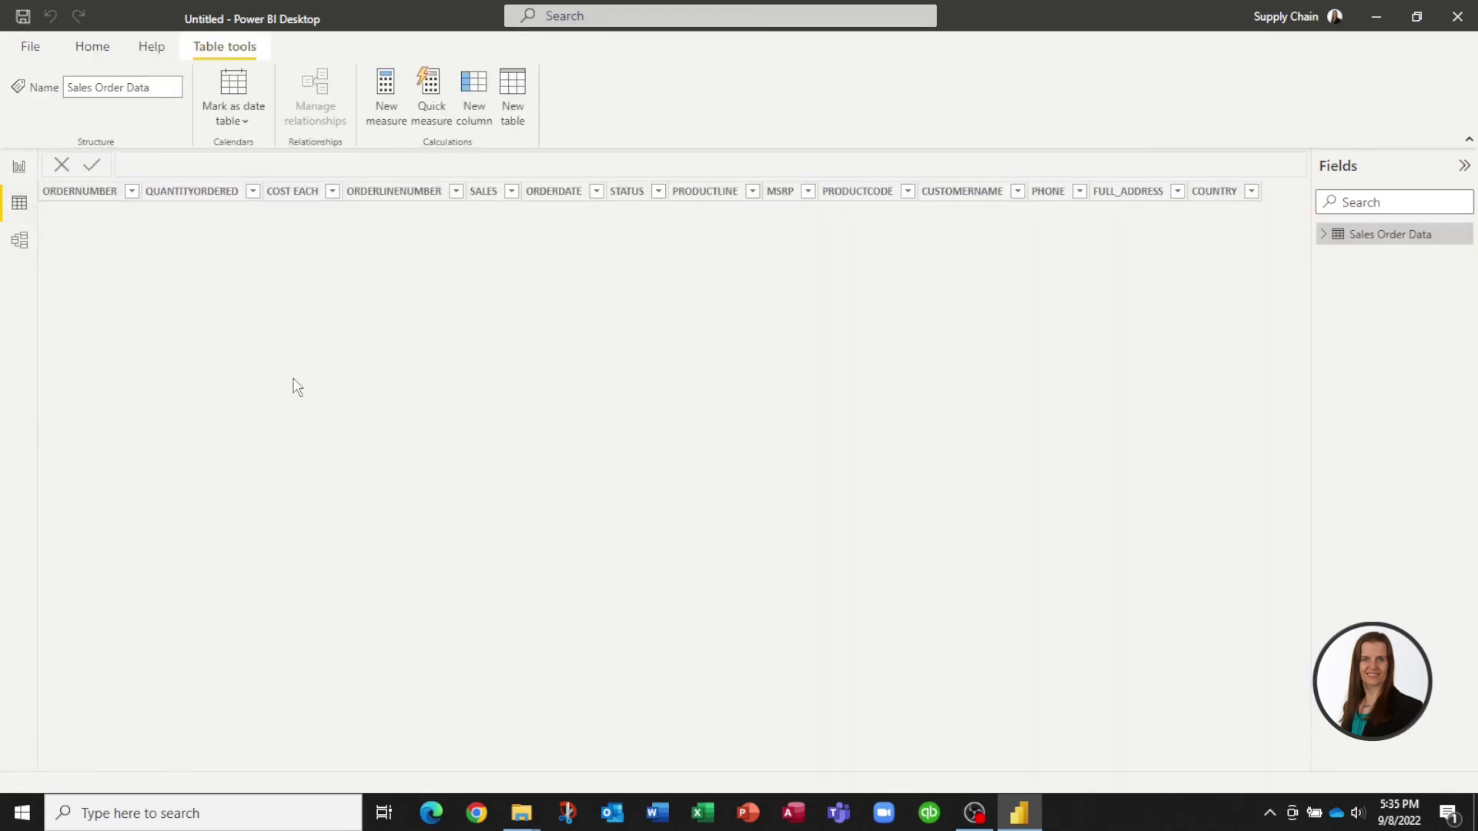